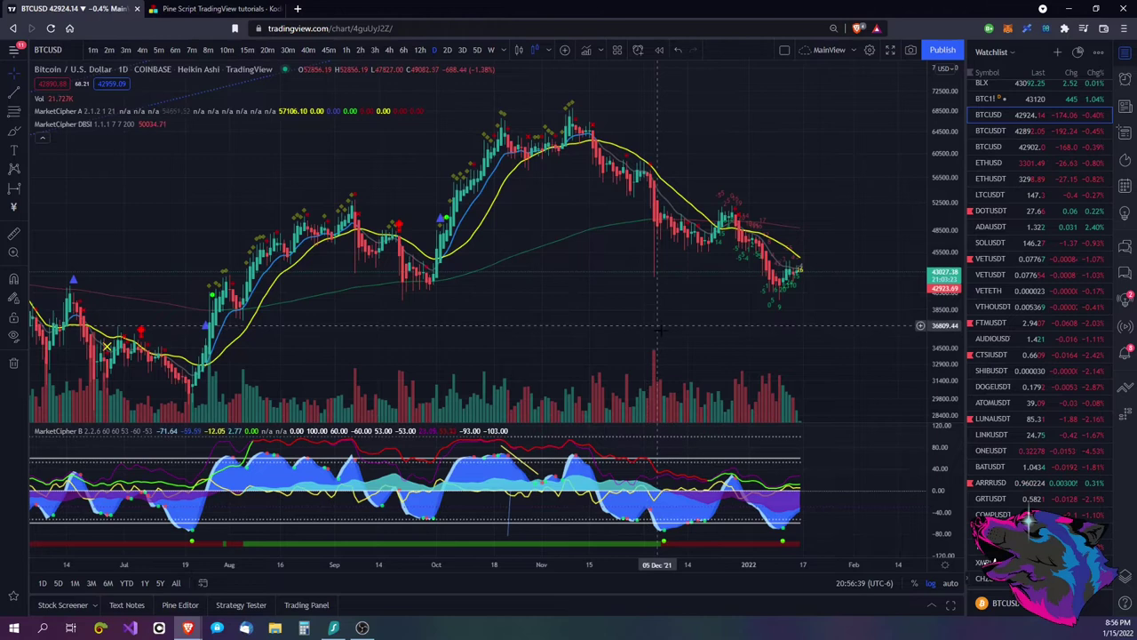
- Switch the daily BTCUSD chart from regular candles to Heikin Ashi
{"action": "scroll", "coordinate": [678, 308], "scroll_direction": "left", "scroll_amount": 3}
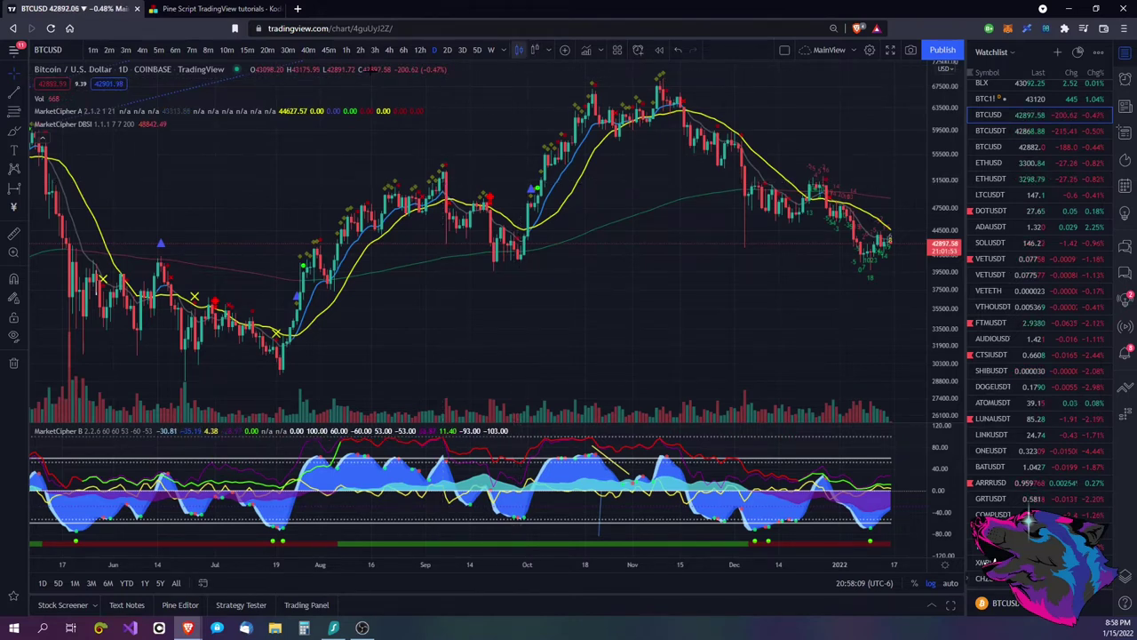
{"action": "left_click", "coordinate": [533, 49]}
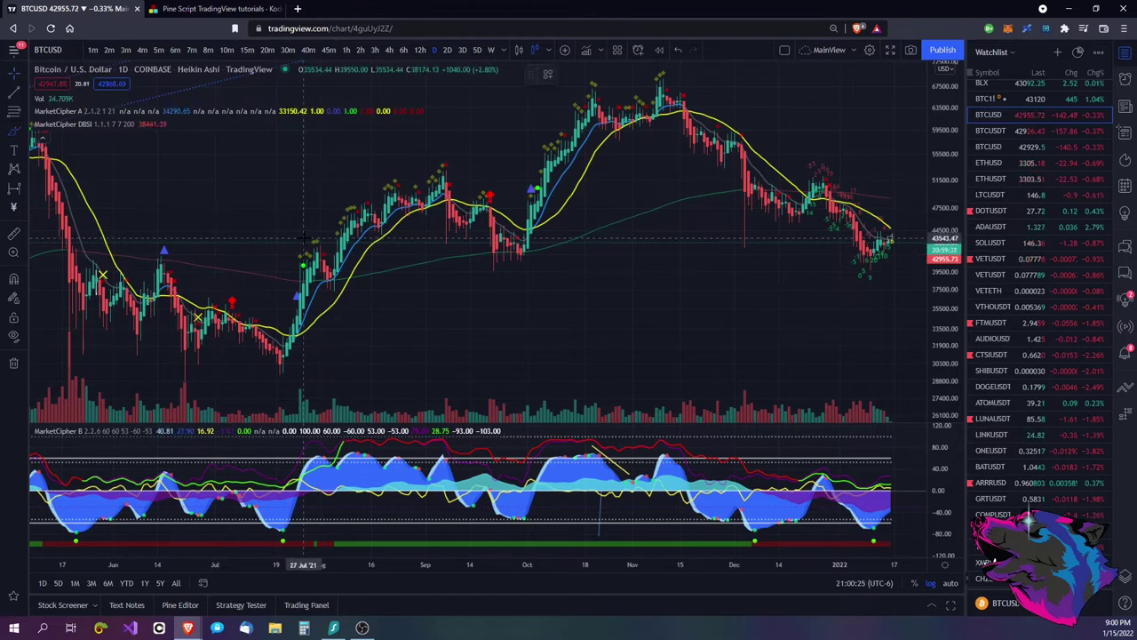
- Circle the late-July yellow diamonds, the 12 August red diamond and its matching MarketCipher B dot with the Brush
{"action": "scroll", "coordinate": [305, 238], "scroll_direction": "up", "scroll_amount": 5}
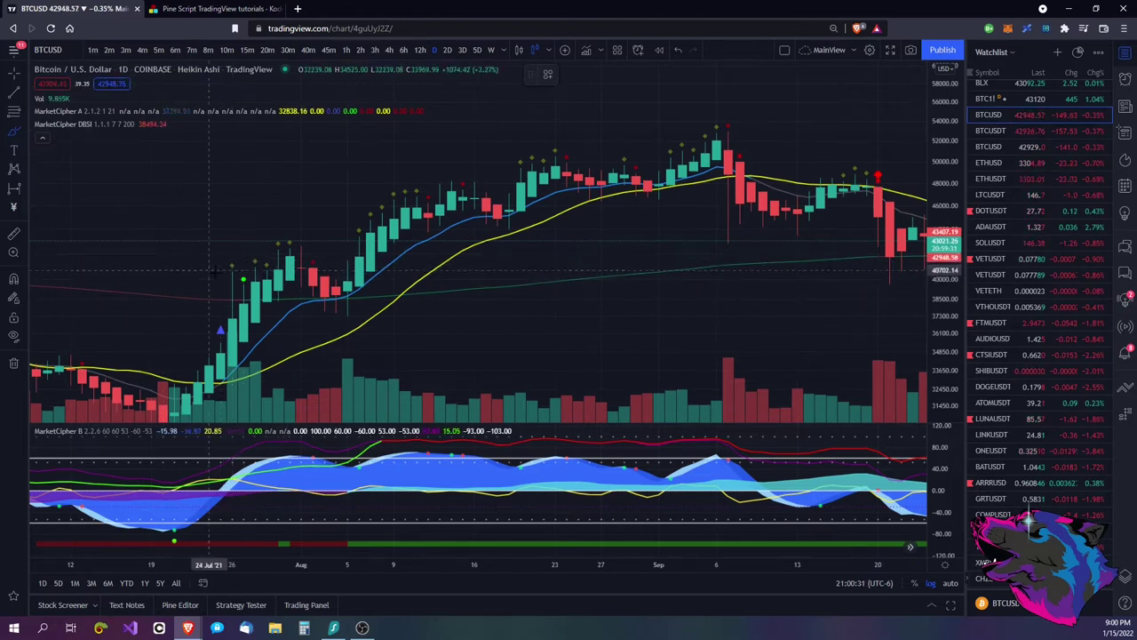
{"action": "mouse_move", "coordinate": [277, 233]}
{"action": "left_mouse_down"}
{"action": "mouse_move", "coordinate": [247, 244]}
{"action": "mouse_move", "coordinate": [266, 263]}
{"action": "mouse_move", "coordinate": [294, 261]}
{"action": "mouse_move", "coordinate": [271, 230]}
{"action": "left_mouse_up"}
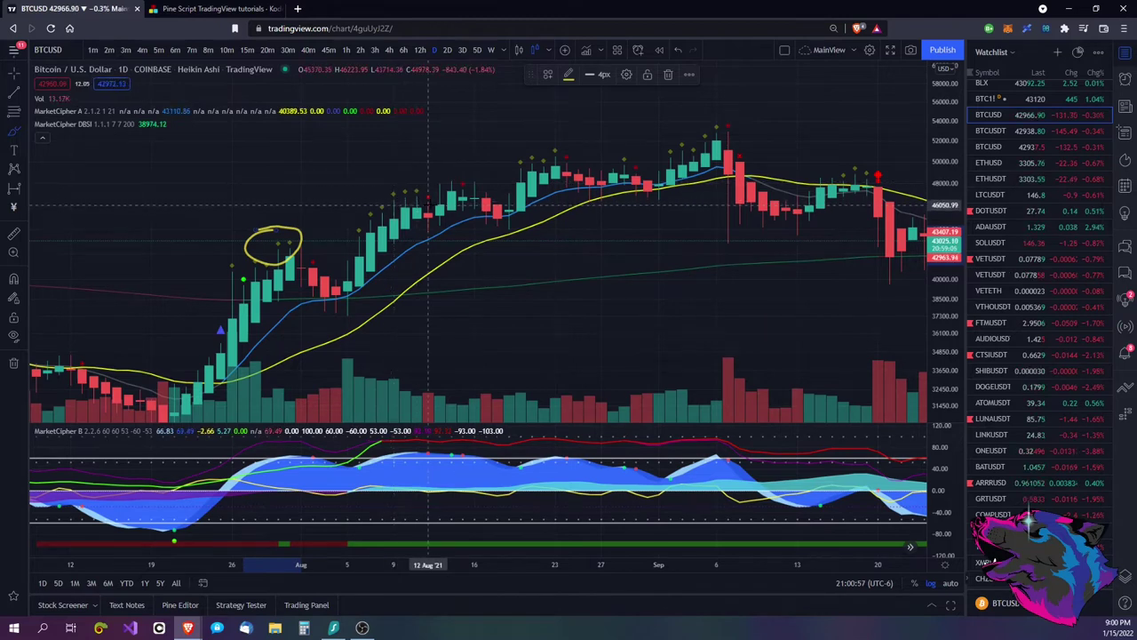
{"action": "left_click_drag", "start_coordinate": [430, 187], "coordinate": [425, 187]}
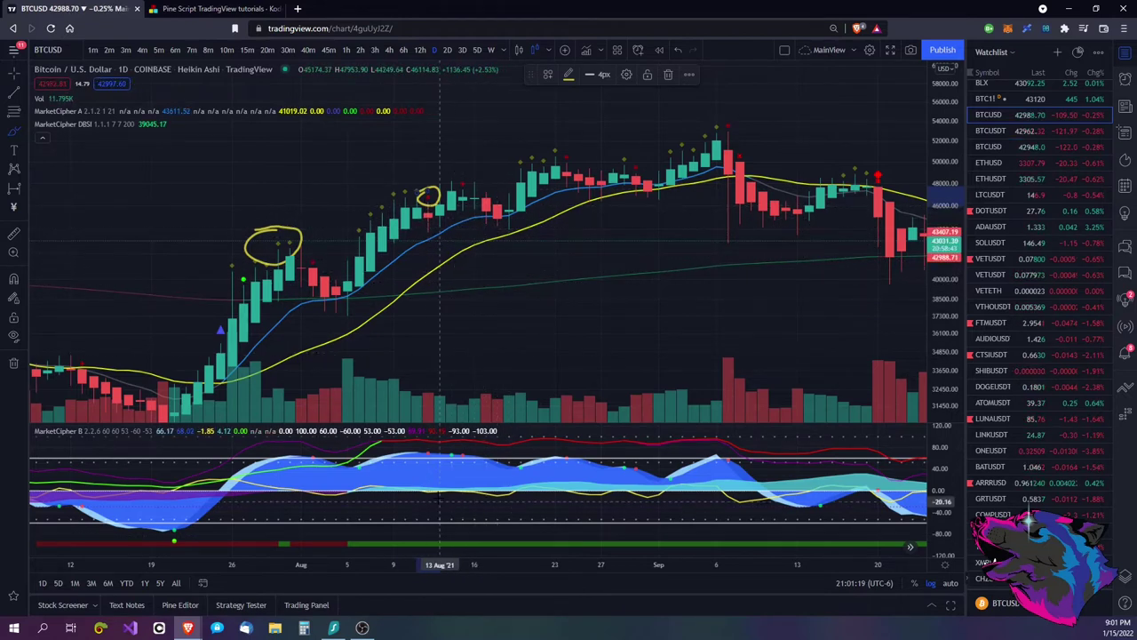
{"action": "mouse_move", "coordinate": [417, 446]}
{"action": "left_mouse_down"}
{"action": "mouse_move", "coordinate": [419, 473]}
{"action": "mouse_move", "coordinate": [439, 442]}
{"action": "left_mouse_up"}
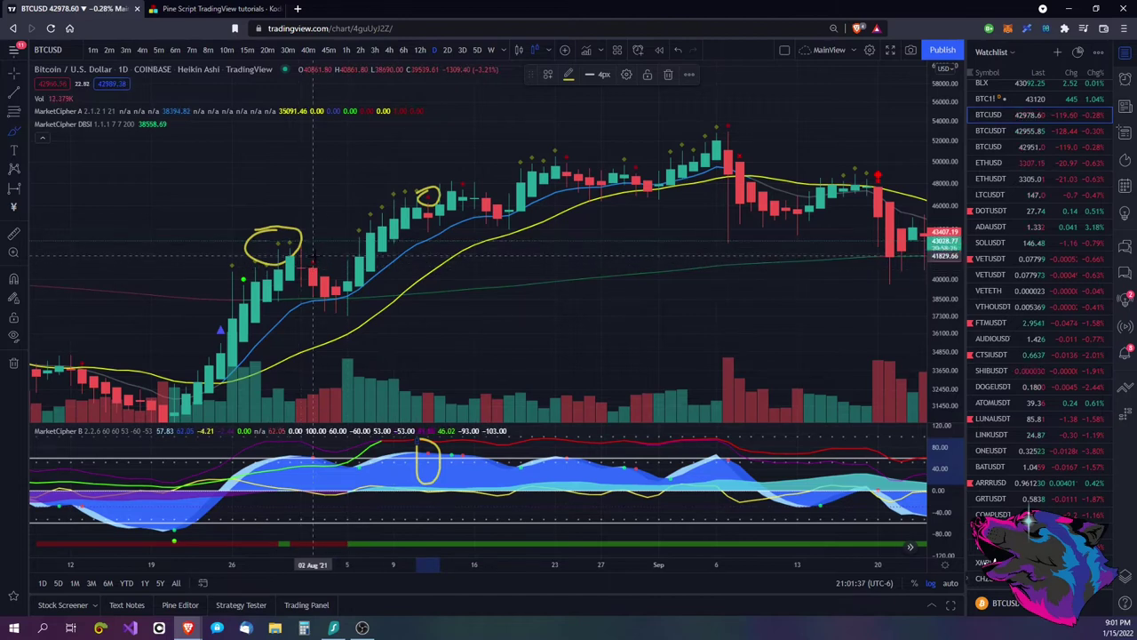
- Circle the early-August red diamond and its MarketCipher B dot with the Brush, and undo all the circles
{"action": "left_click_drag", "start_coordinate": [313, 258], "coordinate": [302, 271]}
{"action": "mouse_move", "coordinate": [296, 465]}
{"action": "left_mouse_down"}
{"action": "mouse_move", "coordinate": [307, 442]}
{"action": "mouse_move", "coordinate": [334, 455]}
{"action": "mouse_move", "coordinate": [311, 471]}
{"action": "left_mouse_up"}
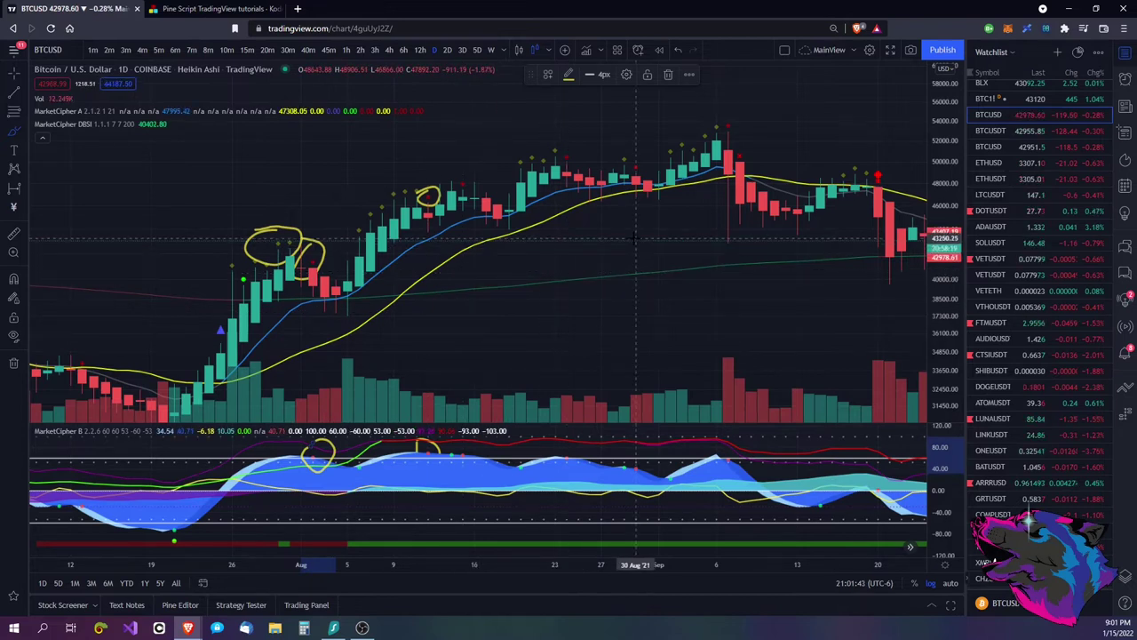
{"action": "key", "text": "ctrl+z"}
{"action": "key", "text": "ctrl+z"}
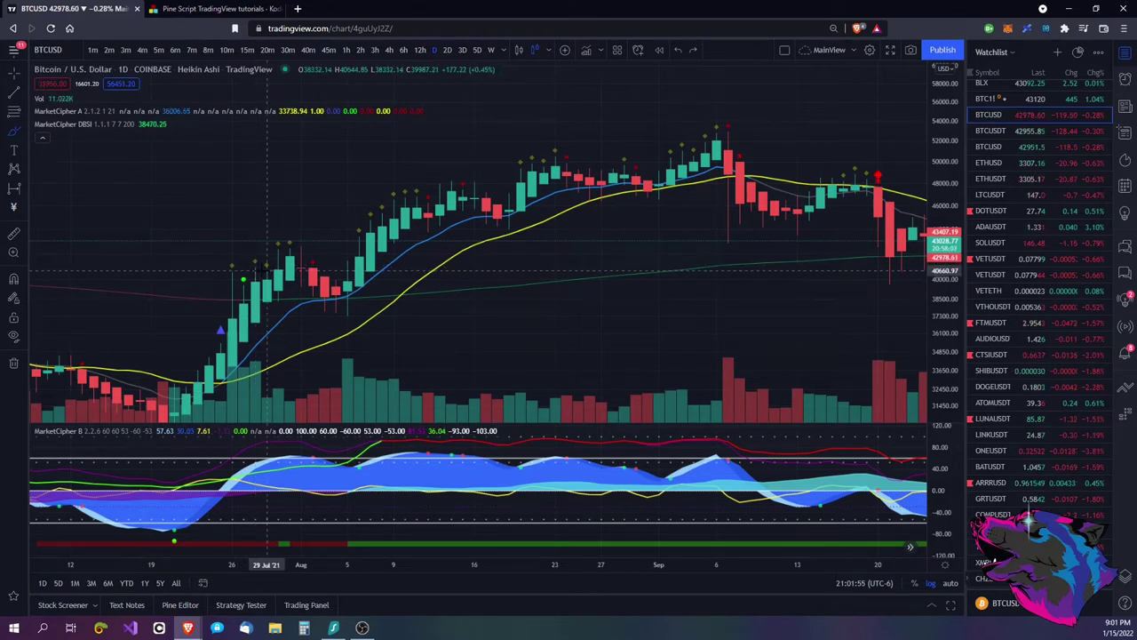
- Circle the late-July green dot and blue triangle on the price chart with the Brush, and remove both marks
{"action": "mouse_move", "coordinate": [243, 259]}
{"action": "left_mouse_down"}
{"action": "mouse_move", "coordinate": [233, 301]}
{"action": "mouse_move", "coordinate": [254, 267]}
{"action": "left_mouse_up"}
{"action": "mouse_move", "coordinate": [220, 312]}
{"action": "left_mouse_down"}
{"action": "mouse_move", "coordinate": [204, 347]}
{"action": "mouse_move", "coordinate": [239, 342]}
{"action": "mouse_move", "coordinate": [213, 314]}
{"action": "left_mouse_up"}
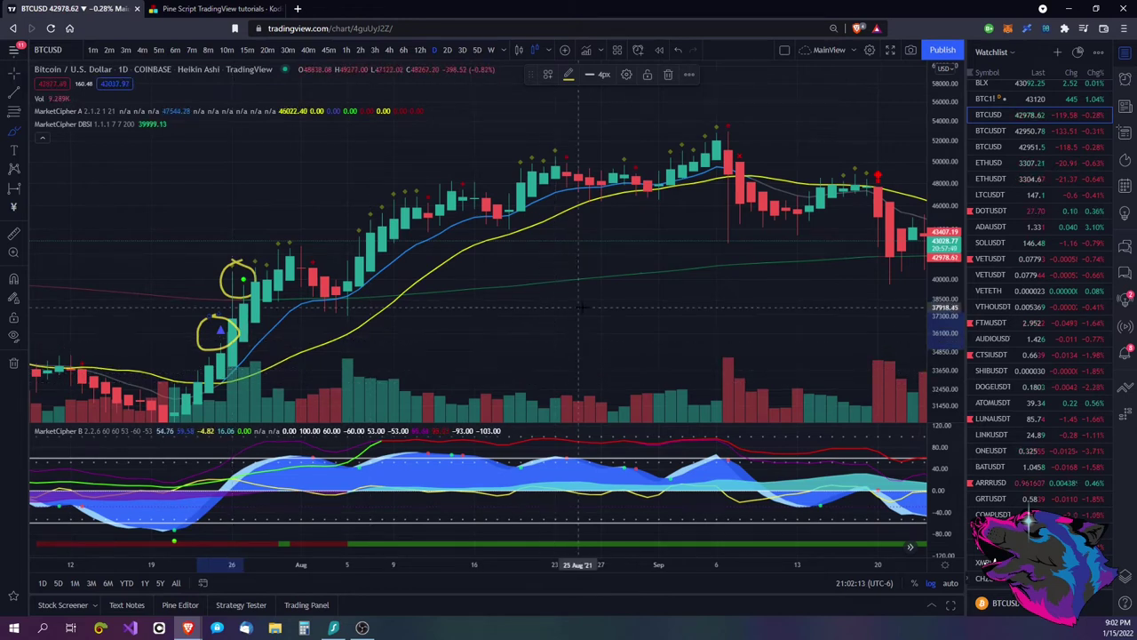
{"action": "scroll", "coordinate": [651, 298], "scroll_direction": "down", "scroll_amount": 5}
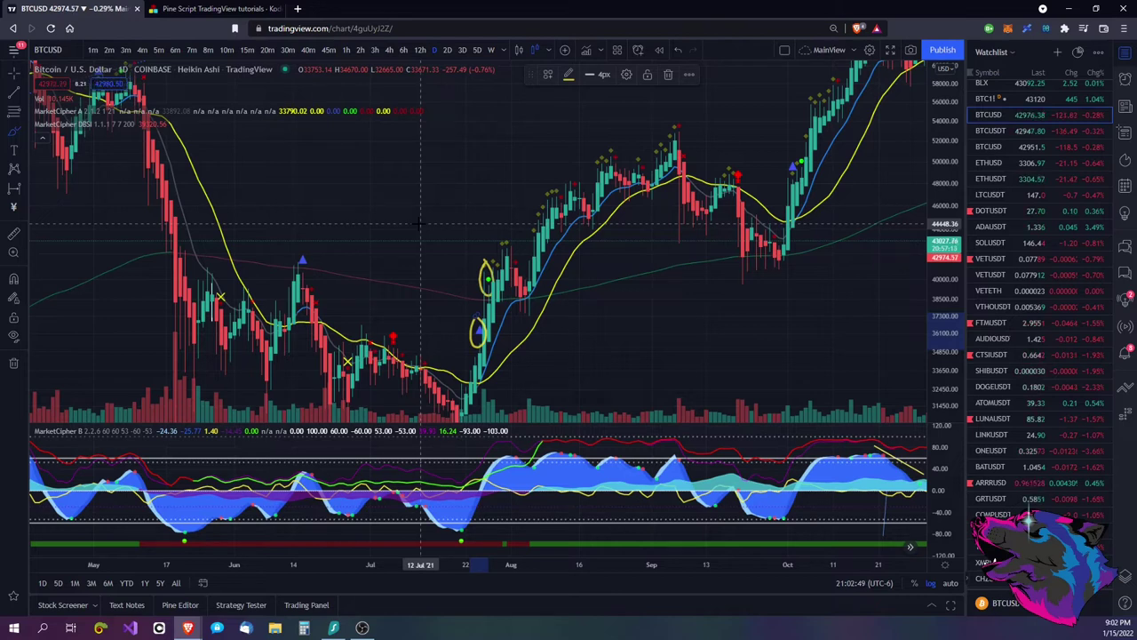
{"action": "key", "text": "Delete"}
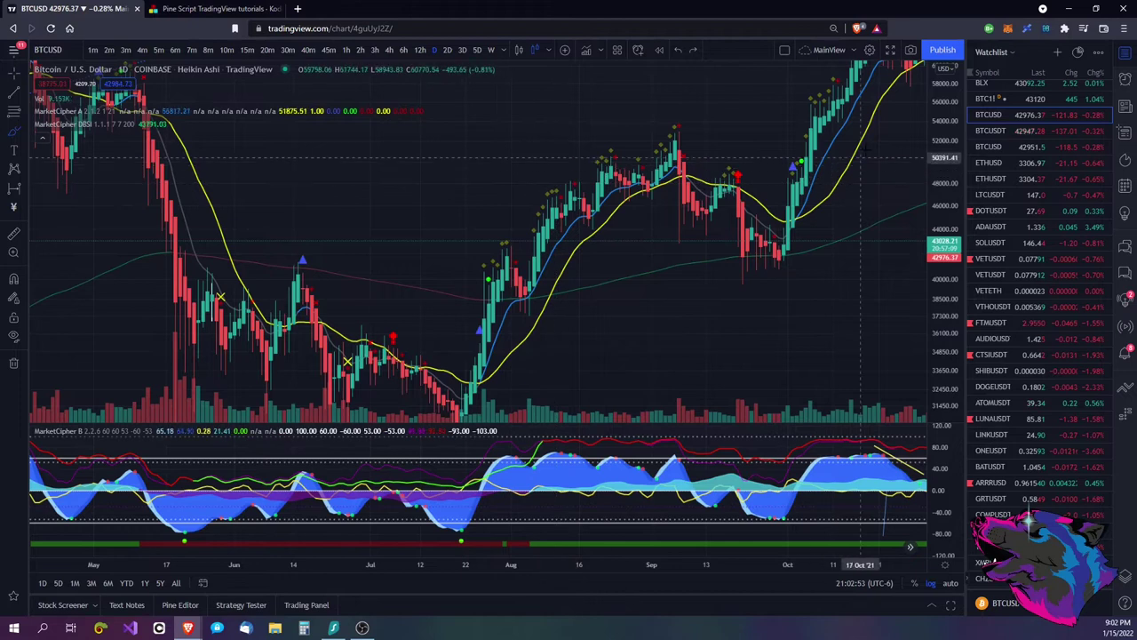
- Brush a falling line above the candles from mid-June to 24 July 2021, and remove it
{"action": "left_click_drag", "start_coordinate": [943, 114], "coordinate": [956, 208]}
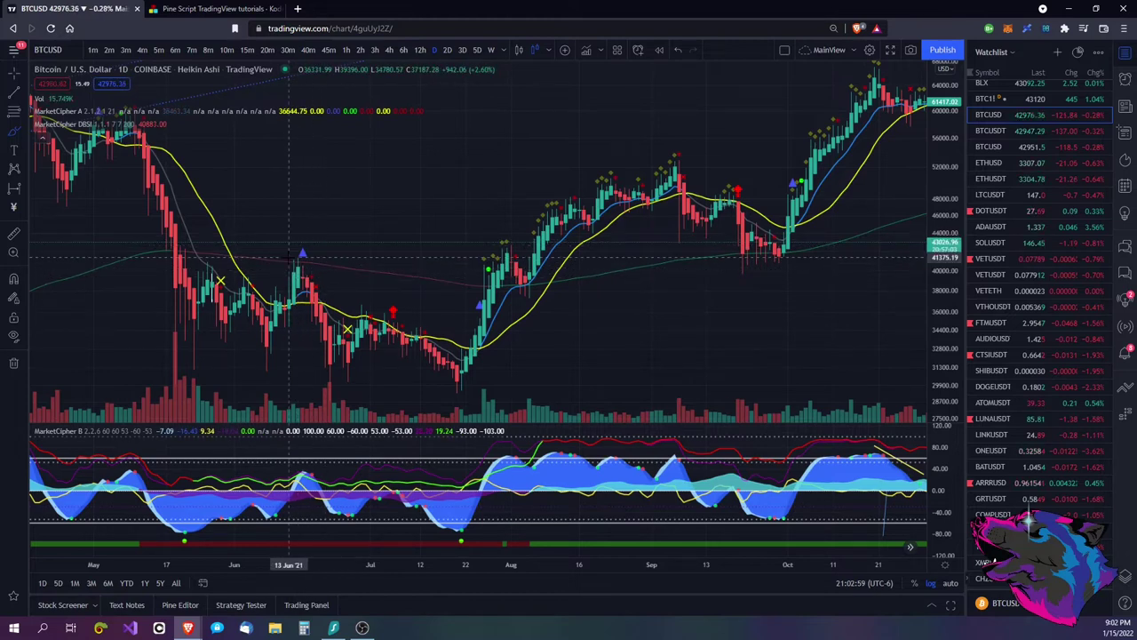
{"action": "left_click_drag", "start_coordinate": [287, 176], "coordinate": [475, 234]}
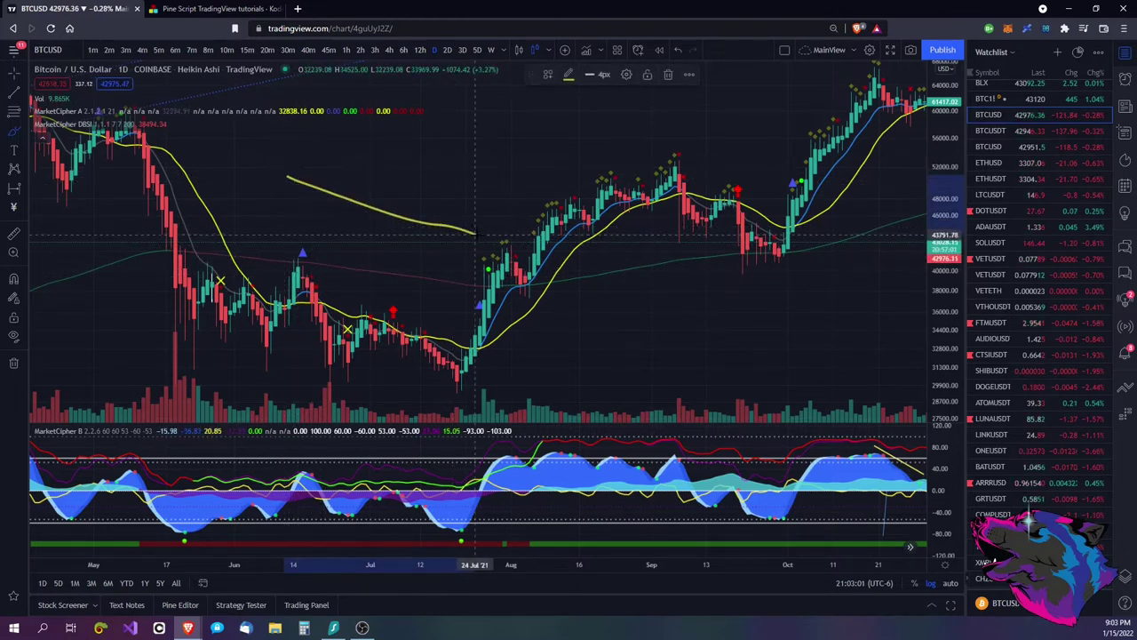
{"action": "key", "text": "Escape"}
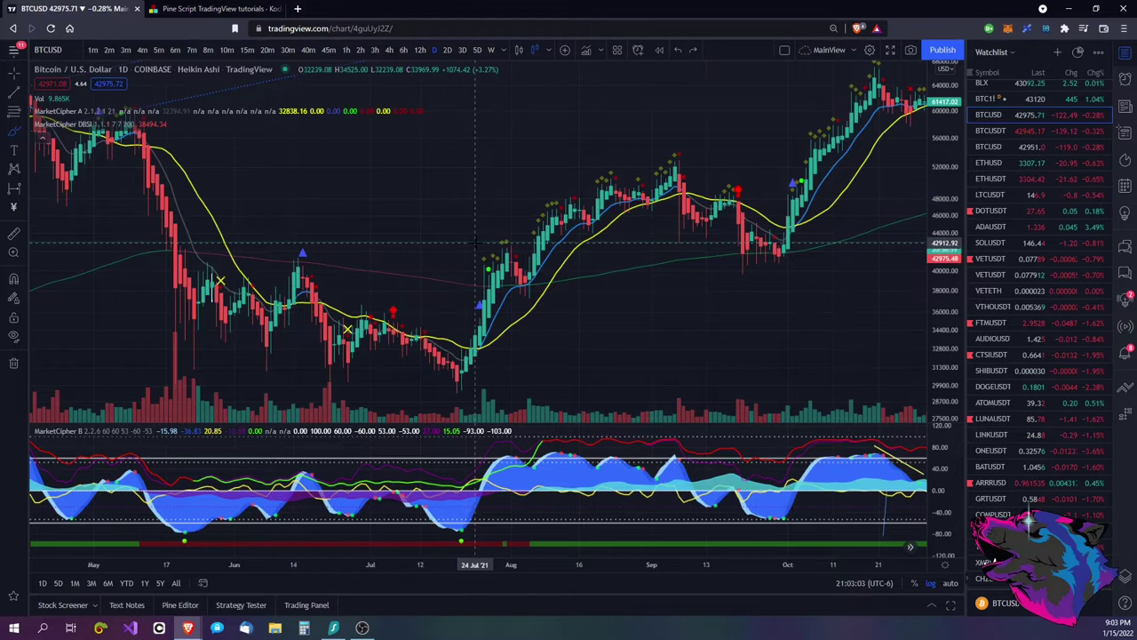
- Examine the MarketCipher signals around the Bitcoin top and drop between December 2020 and August 2021
{"action": "scroll", "coordinate": [483, 215], "scroll_direction": "left", "scroll_amount": 5}
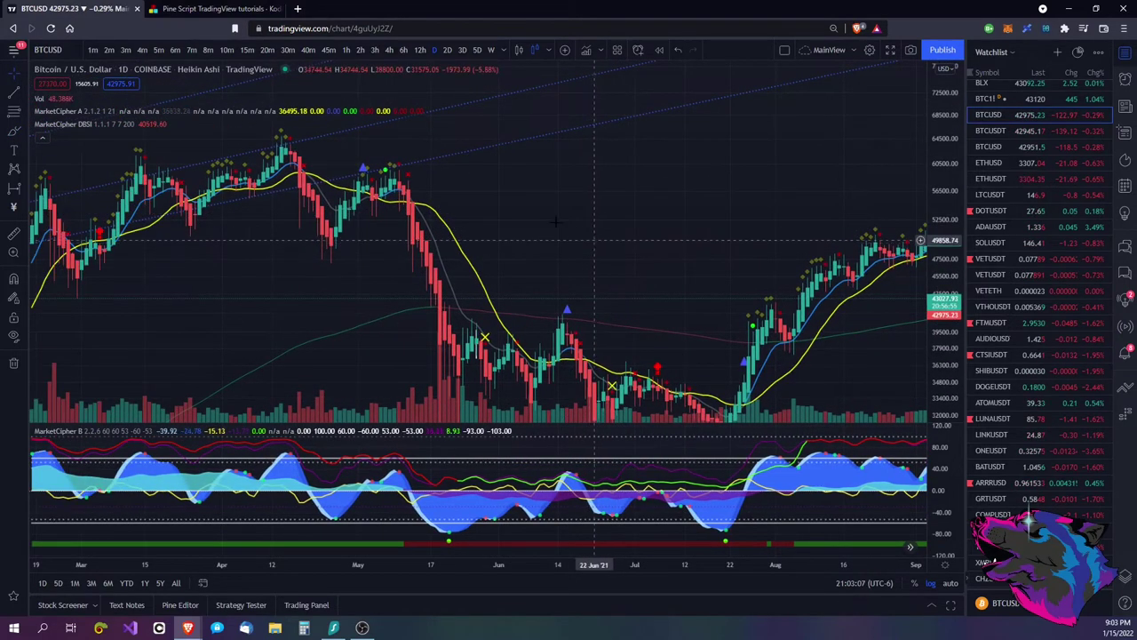
{"action": "scroll", "coordinate": [565, 229], "scroll_direction": "right", "scroll_amount": 2}
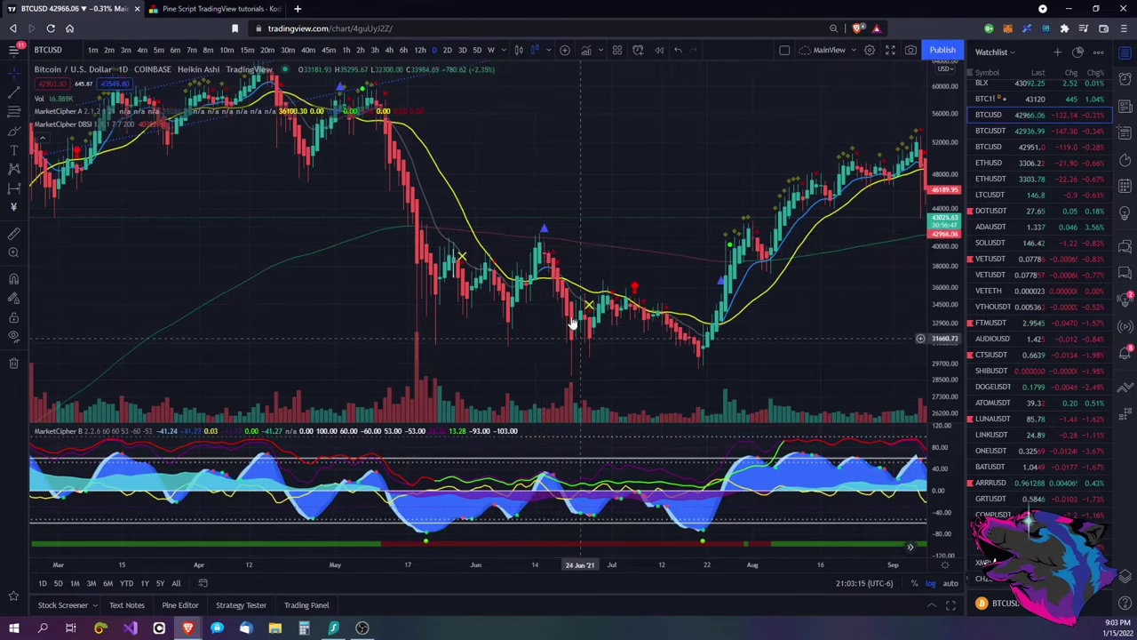
{"action": "scroll", "coordinate": [566, 313], "scroll_direction": "left", "scroll_amount": 15}
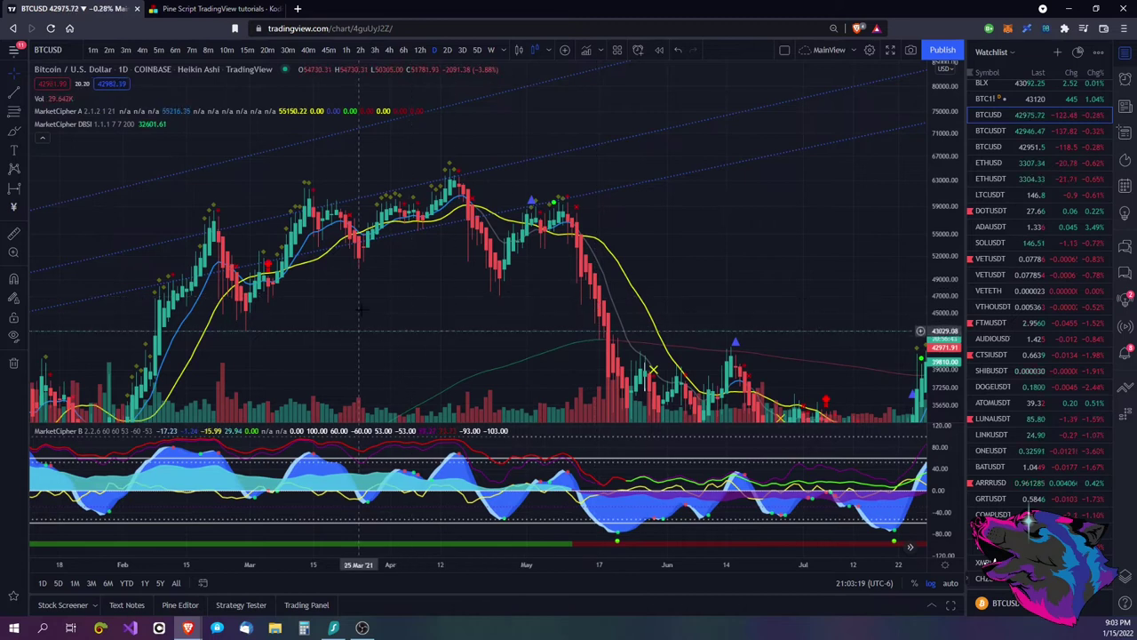
{"action": "scroll", "coordinate": [537, 258], "scroll_direction": "left", "scroll_amount": 15}
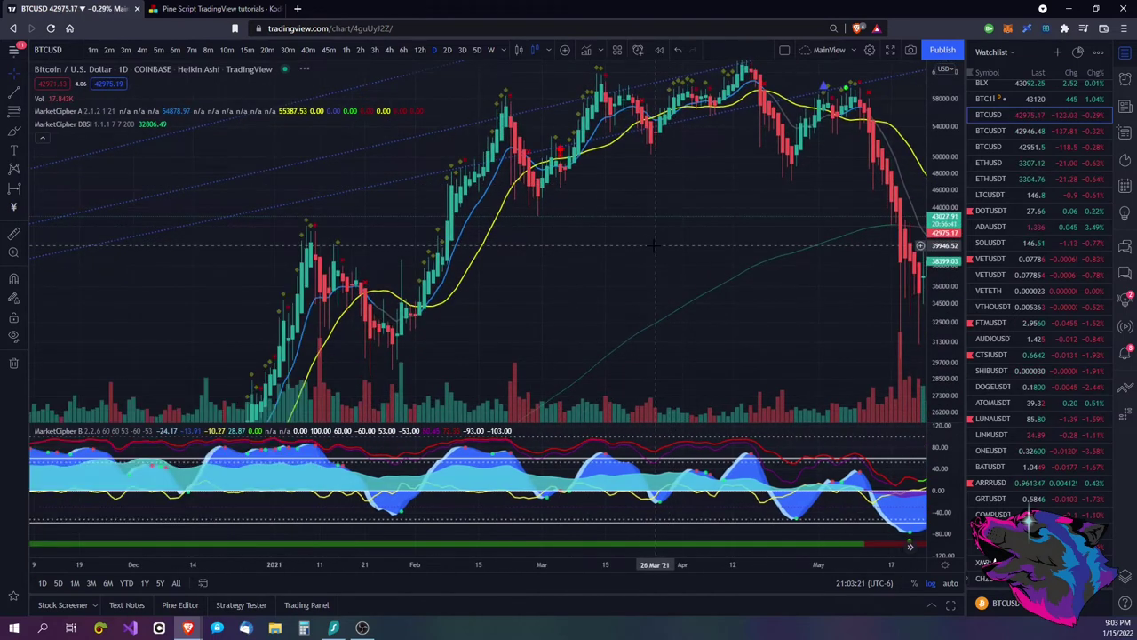
{"action": "scroll", "coordinate": [594, 245], "scroll_direction": "right", "scroll_amount": 15}
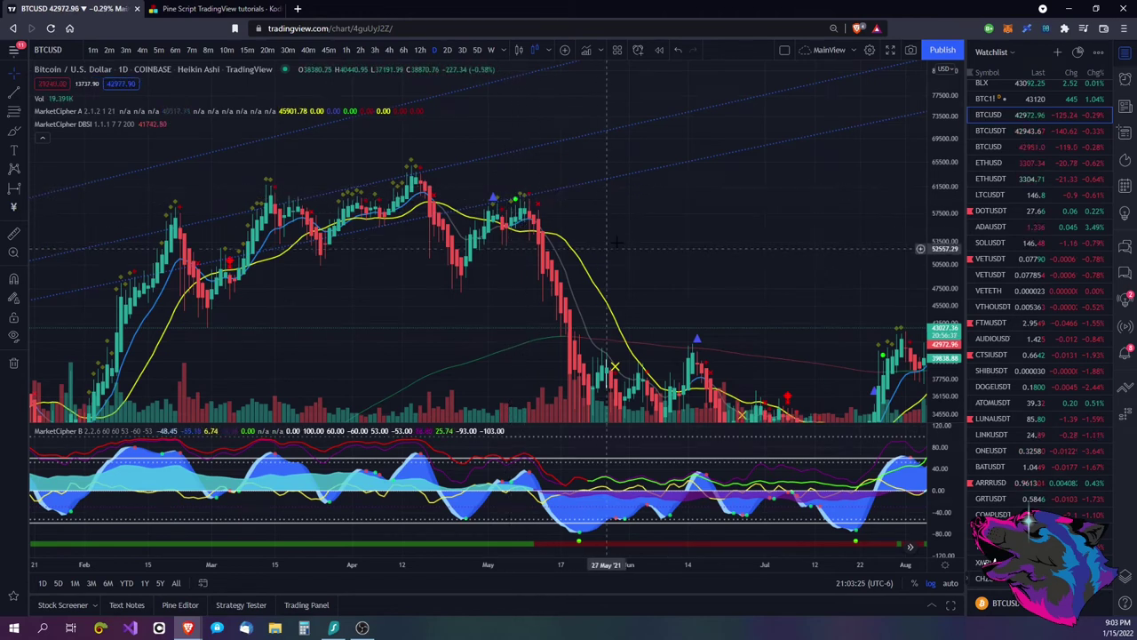
{"action": "left_click_drag", "start_coordinate": [812, 254], "coordinate": [693, 214]}
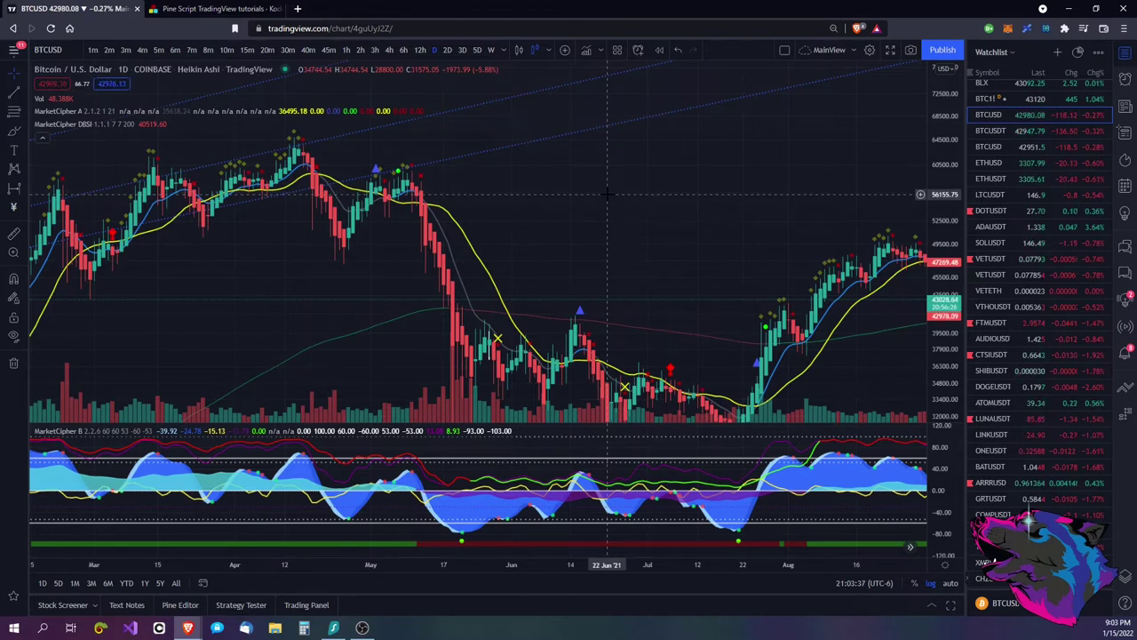
- Follow the MarketCipher signals forward from summer 2021 to the latest candles in January 2022
{"action": "left_click_drag", "start_coordinate": [667, 190], "coordinate": [587, 364]}
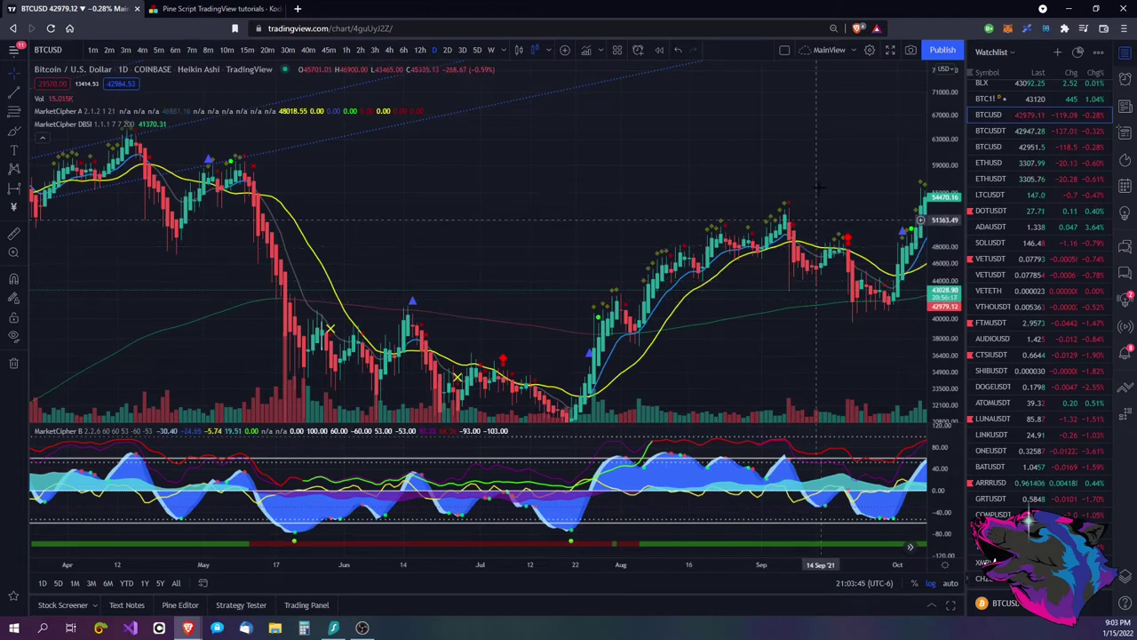
{"action": "left_click_drag", "start_coordinate": [804, 209], "coordinate": [569, 120]}
{"action": "left_click_drag", "start_coordinate": [804, 330], "coordinate": [685, 327]}
{"action": "left_click_drag", "start_coordinate": [686, 249], "coordinate": [592, 279]}
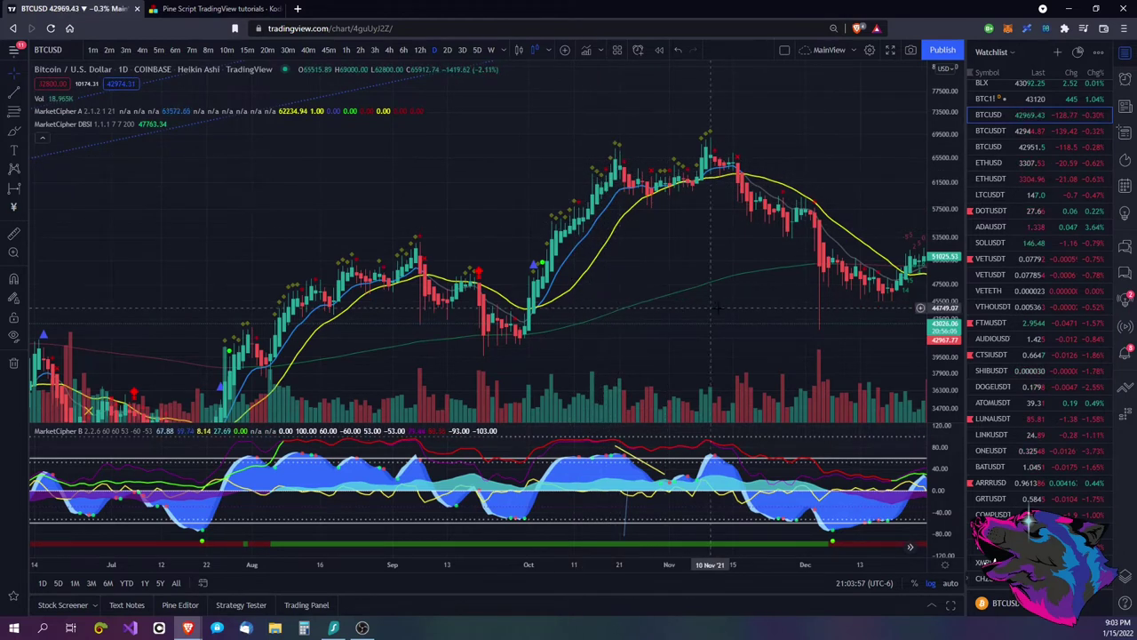
{"action": "scroll", "coordinate": [675, 222], "scroll_direction": "right", "scroll_amount": 3}
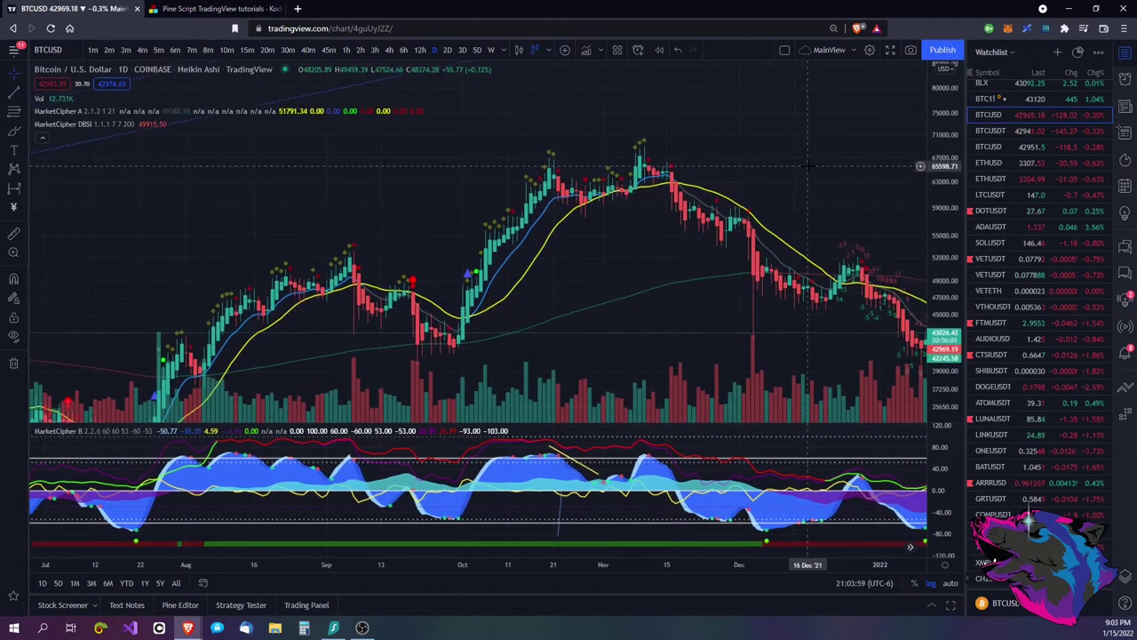
{"action": "scroll", "coordinate": [662, 163], "scroll_direction": "right", "scroll_amount": 5}
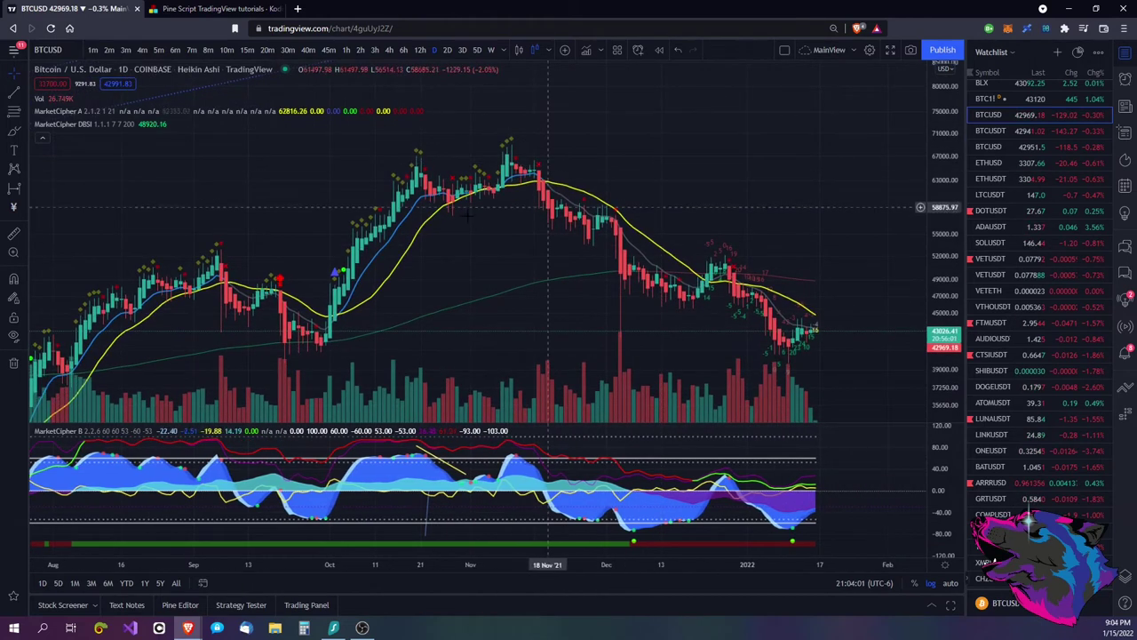
- Go back to the May to October 2021 candles and compare the blue triangle, green dot and red diamond signals
{"action": "left_click_drag", "start_coordinate": [348, 191], "coordinate": [553, 169]}
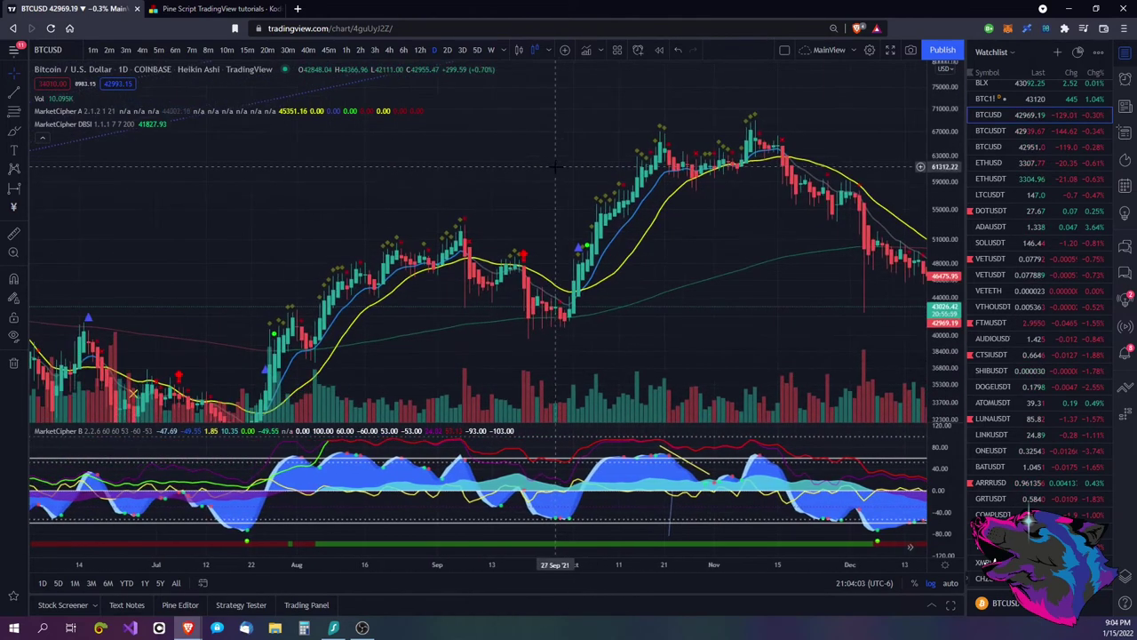
{"action": "left_click_drag", "start_coordinate": [470, 187], "coordinate": [569, 132]}
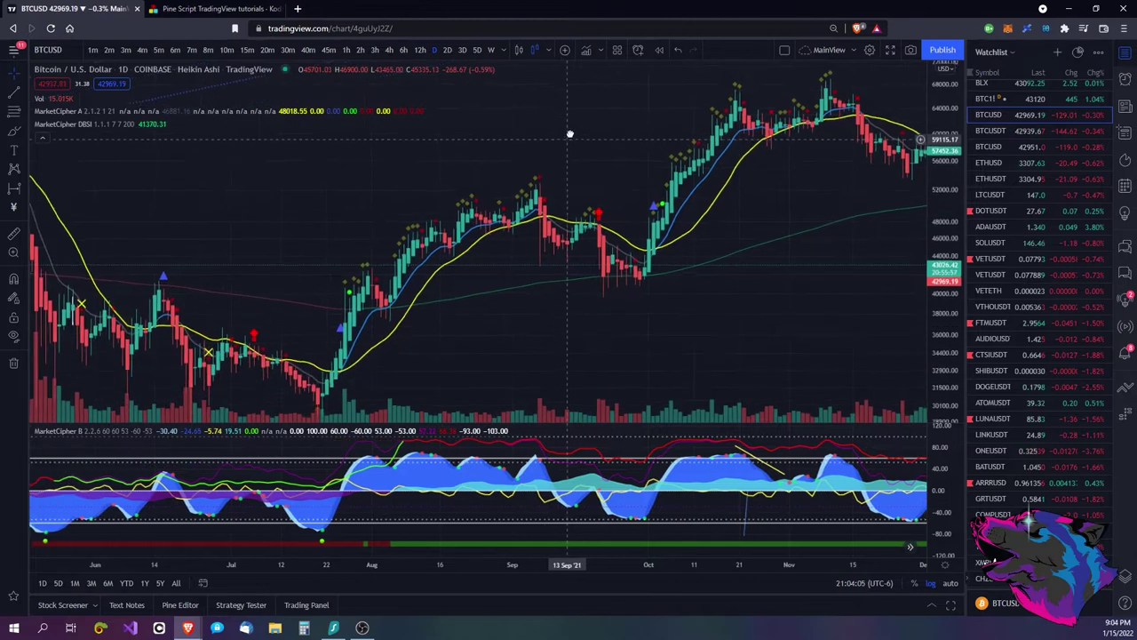
{"action": "left_click_drag", "start_coordinate": [551, 283], "coordinate": [585, 284]}
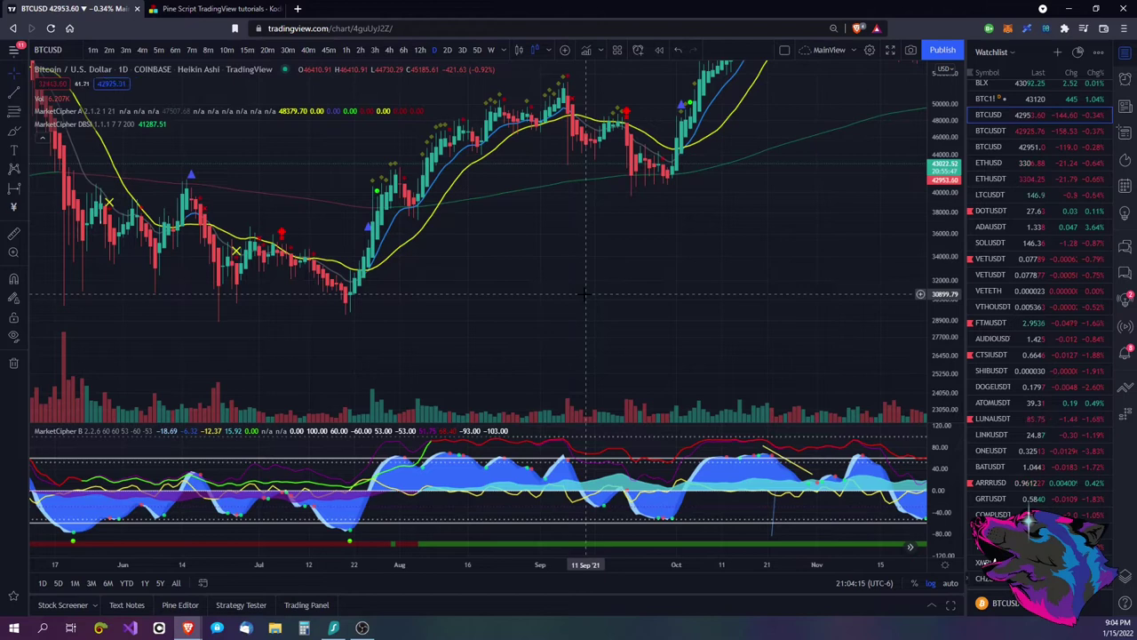
{"action": "left_click_drag", "start_coordinate": [508, 244], "coordinate": [656, 274]}
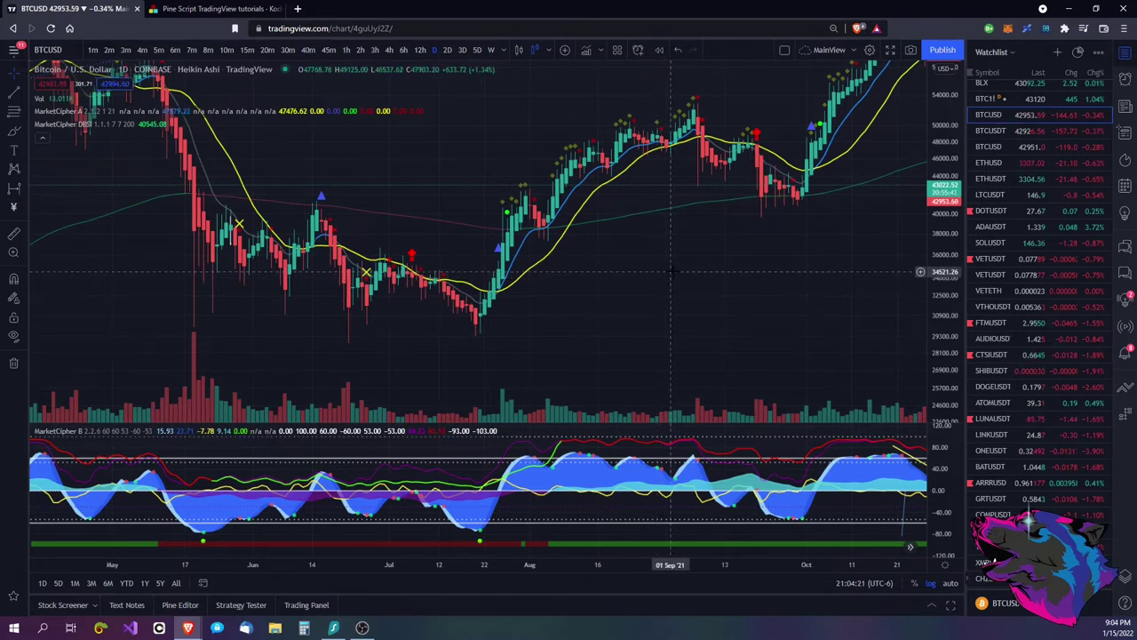
- Circle the September 2021 red diamond above the price candles with the Brush
{"action": "left_click_drag", "start_coordinate": [680, 266], "coordinate": [522, 333]}
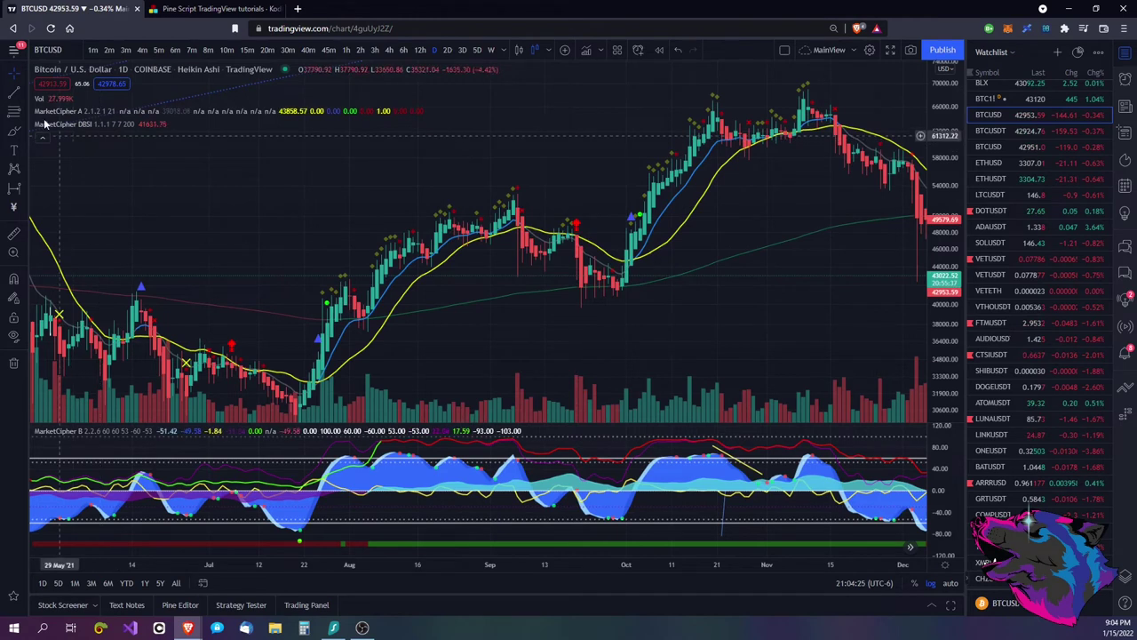
{"action": "left_click", "coordinate": [14, 131]}
{"action": "mouse_move", "coordinate": [578, 206]}
{"action": "left_mouse_down"}
{"action": "mouse_move", "coordinate": [563, 212]}
{"action": "mouse_move", "coordinate": [586, 238]}
{"action": "mouse_move", "coordinate": [590, 214]}
{"action": "left_mouse_up"}
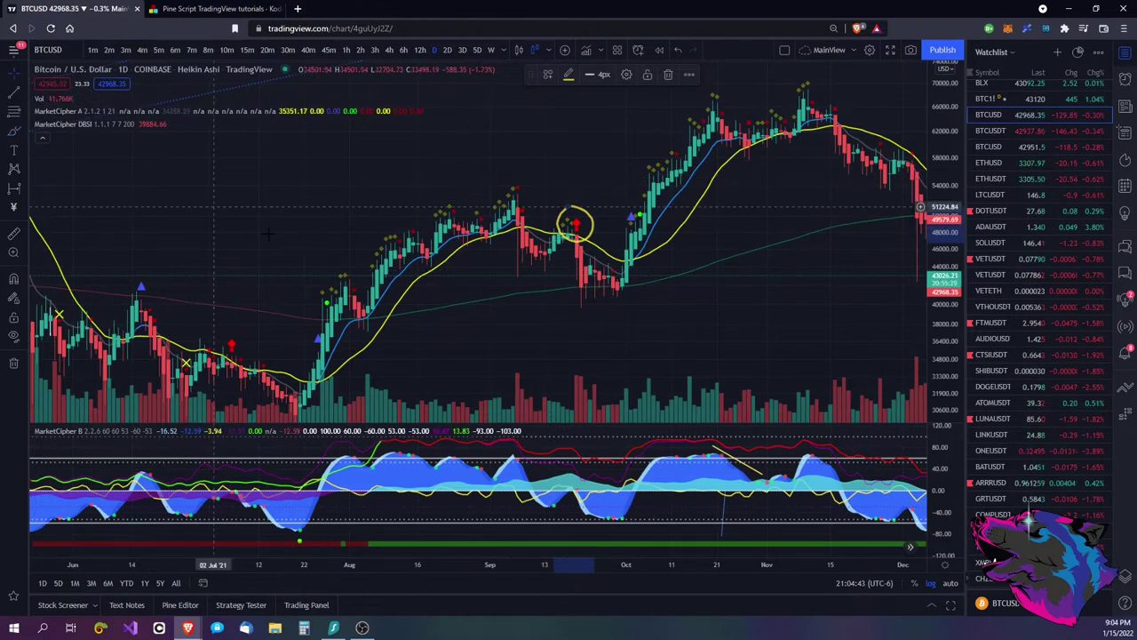
- Examine the earlier red diamond signals from July 2021 back to March 2021
{"action": "left_click_drag", "start_coordinate": [462, 322], "coordinate": [553, 229]}
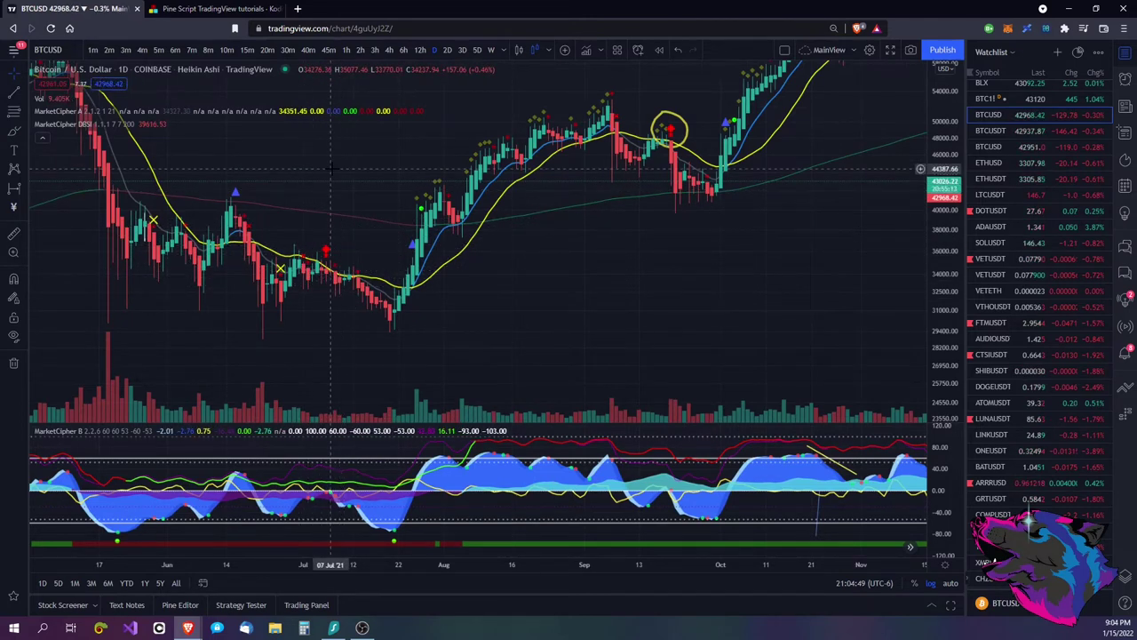
{"action": "left_click_drag", "start_coordinate": [347, 151], "coordinate": [544, 233]}
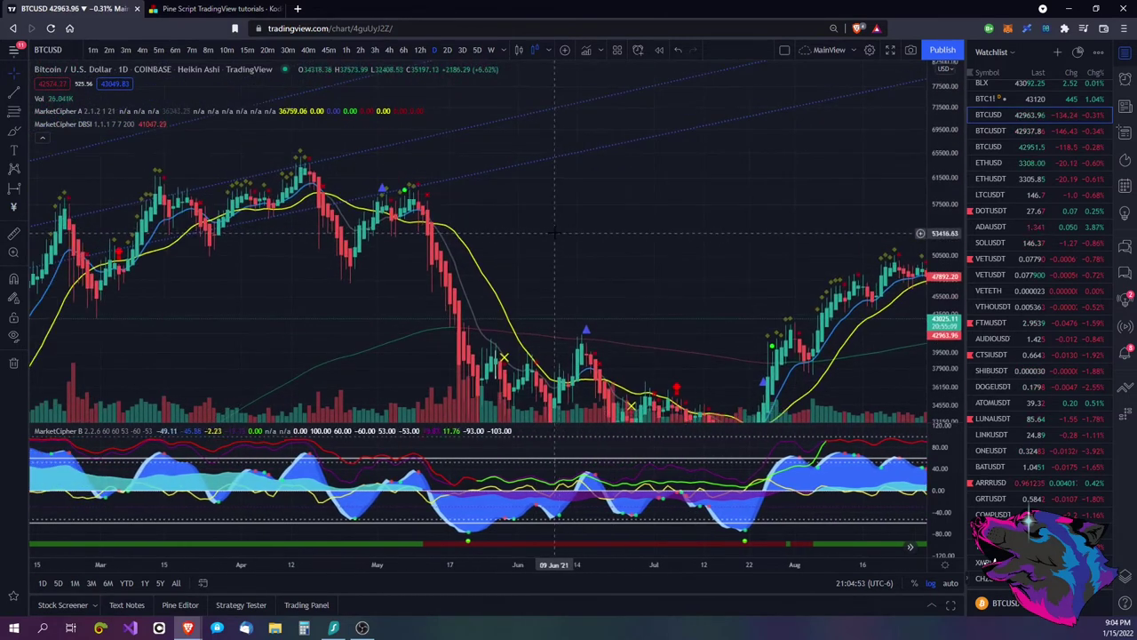
{"action": "left_click_drag", "start_coordinate": [320, 287], "coordinate": [388, 268]}
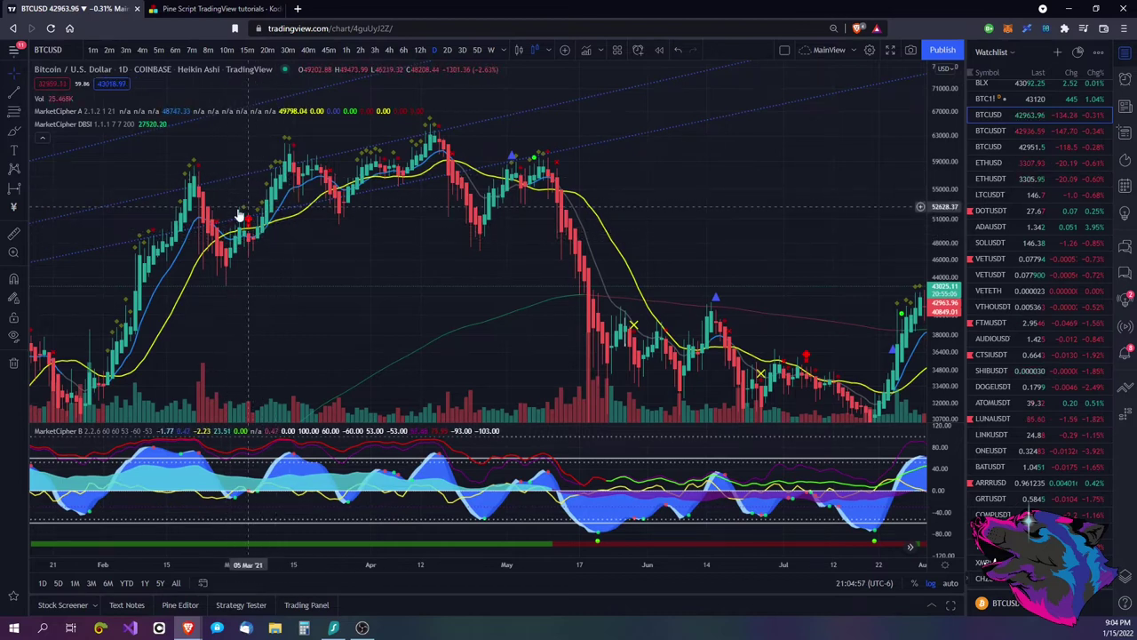
{"action": "left_click_drag", "start_coordinate": [317, 261], "coordinate": [360, 253]}
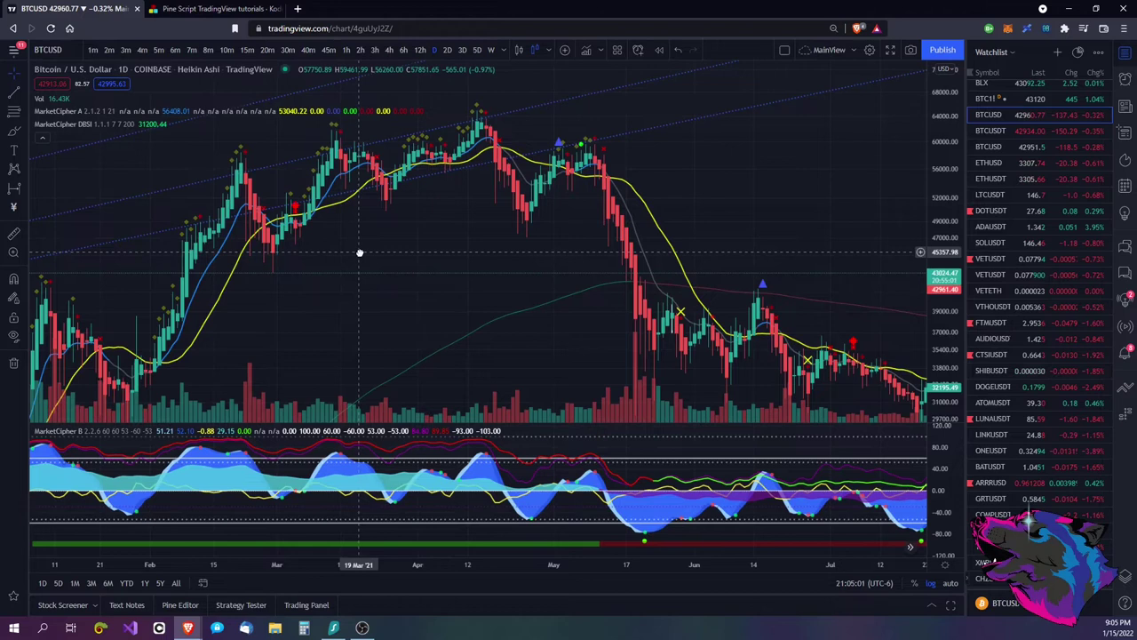
{"action": "left_click_drag", "start_coordinate": [359, 253], "coordinate": [420, 236]}
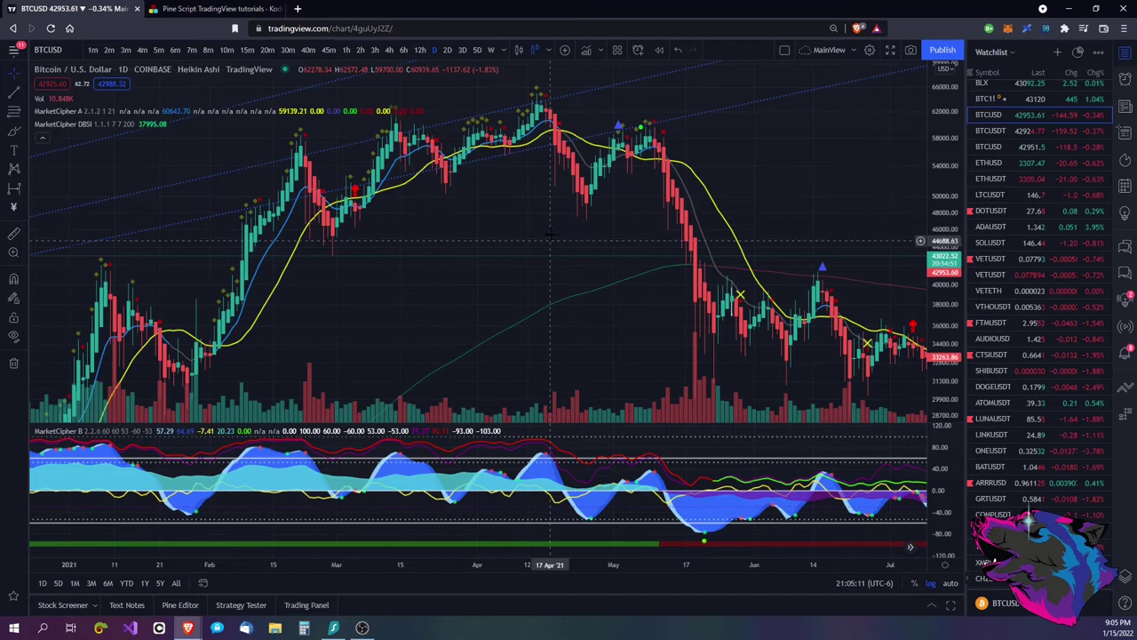
- Compare the red diamond, blue triangle and green dot signals on the candles from March to December 2021
{"action": "left_click_drag", "start_coordinate": [549, 231], "coordinate": [498, 230]}
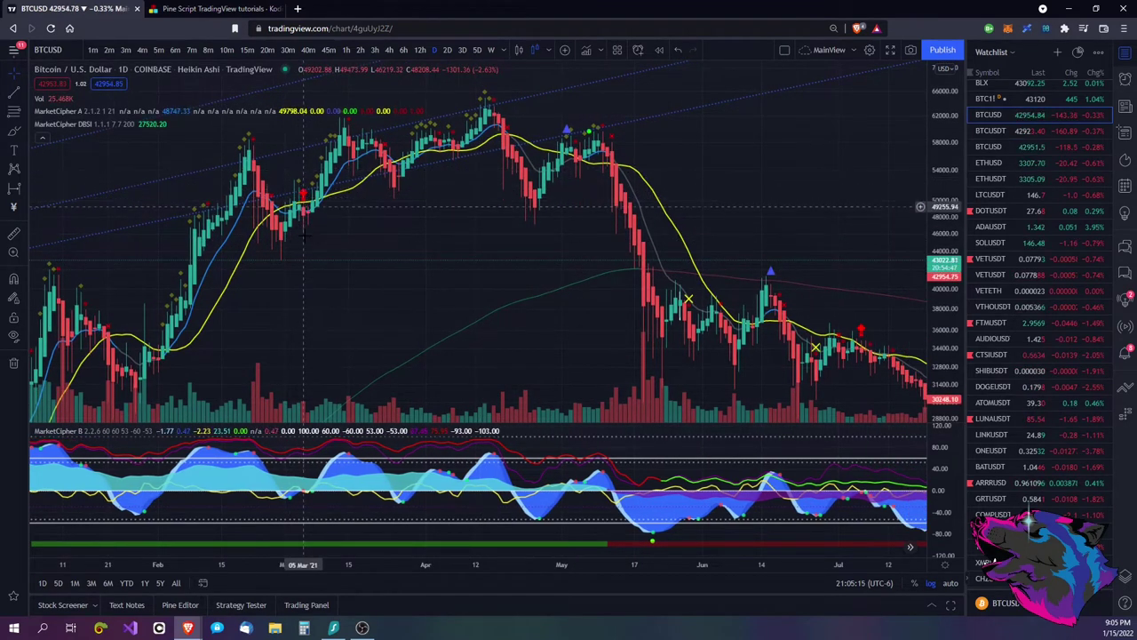
{"action": "scroll", "coordinate": [371, 241], "scroll_direction": "right", "scroll_amount": 5}
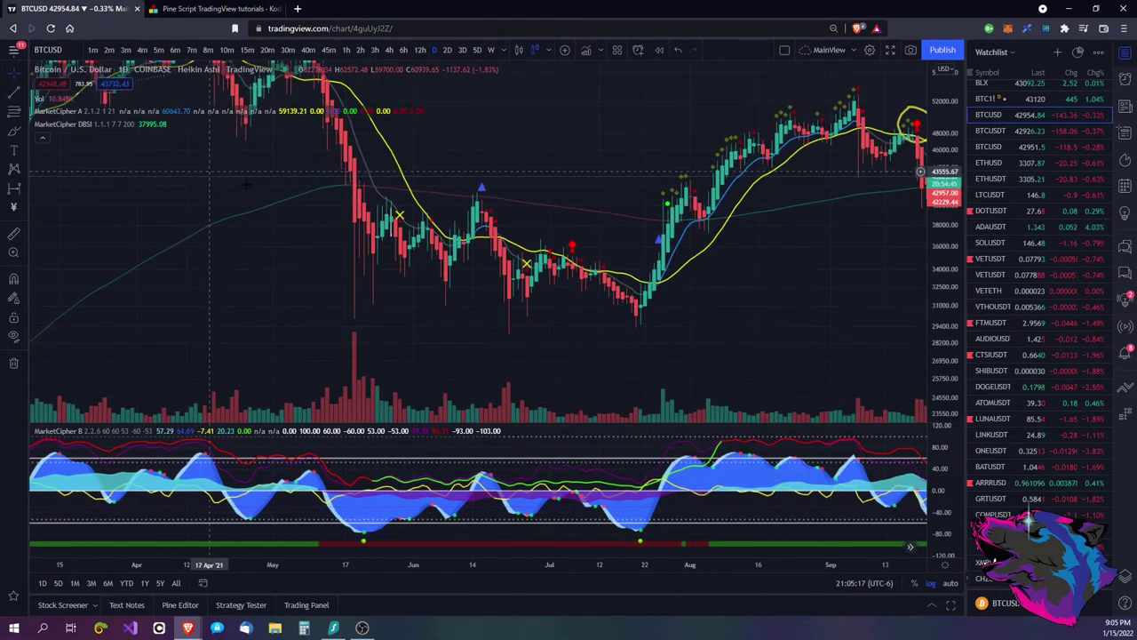
{"action": "scroll", "coordinate": [558, 140], "scroll_direction": "right", "scroll_amount": 1}
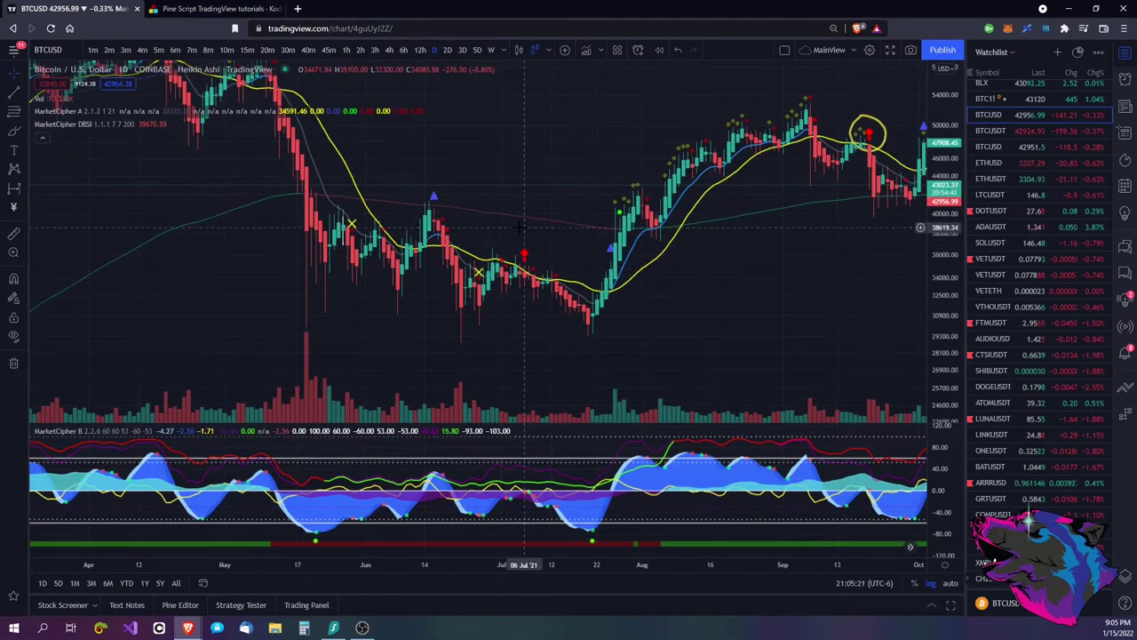
{"action": "left_click_drag", "start_coordinate": [342, 171], "coordinate": [295, 171]}
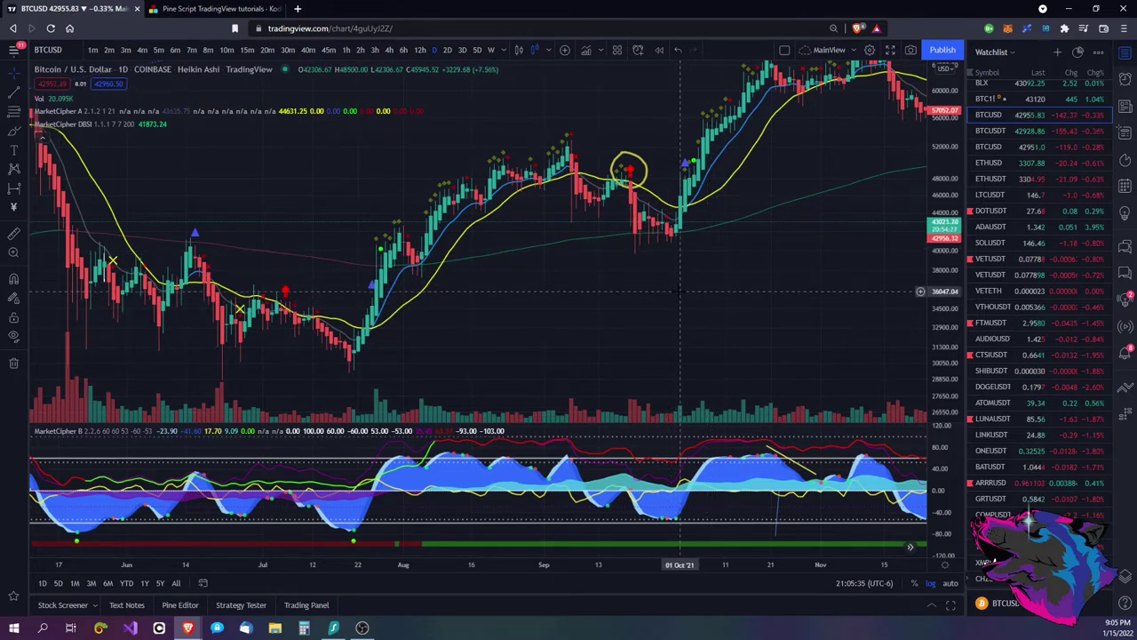
{"action": "scroll", "coordinate": [705, 313], "scroll_direction": "right", "scroll_amount": 3}
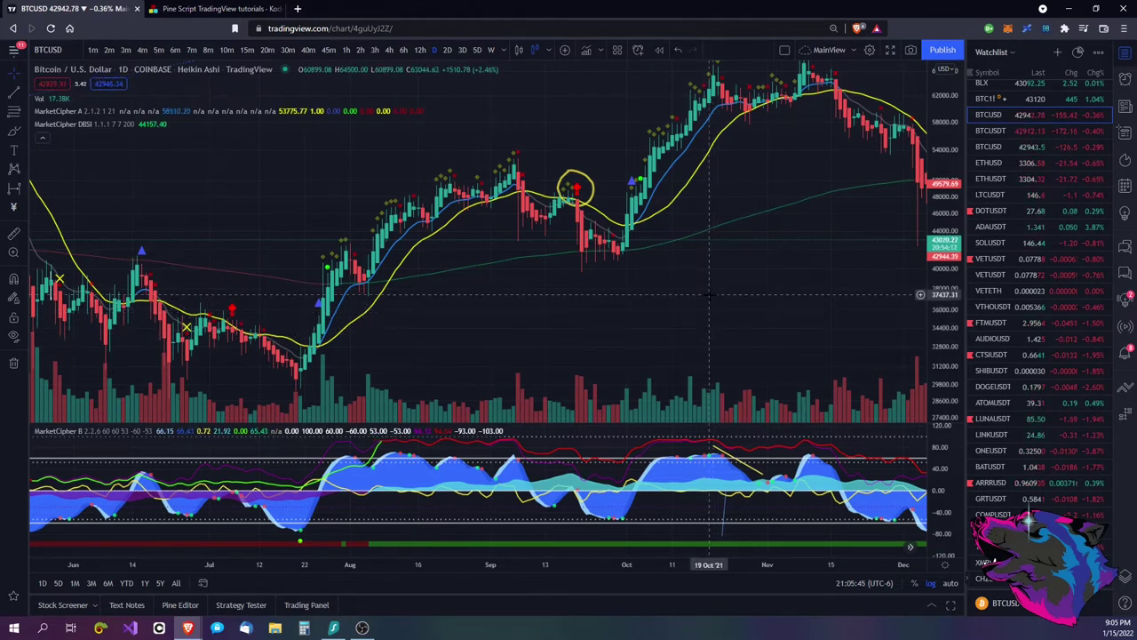
{"action": "left_click_drag", "start_coordinate": [668, 328], "coordinate": [631, 323]}
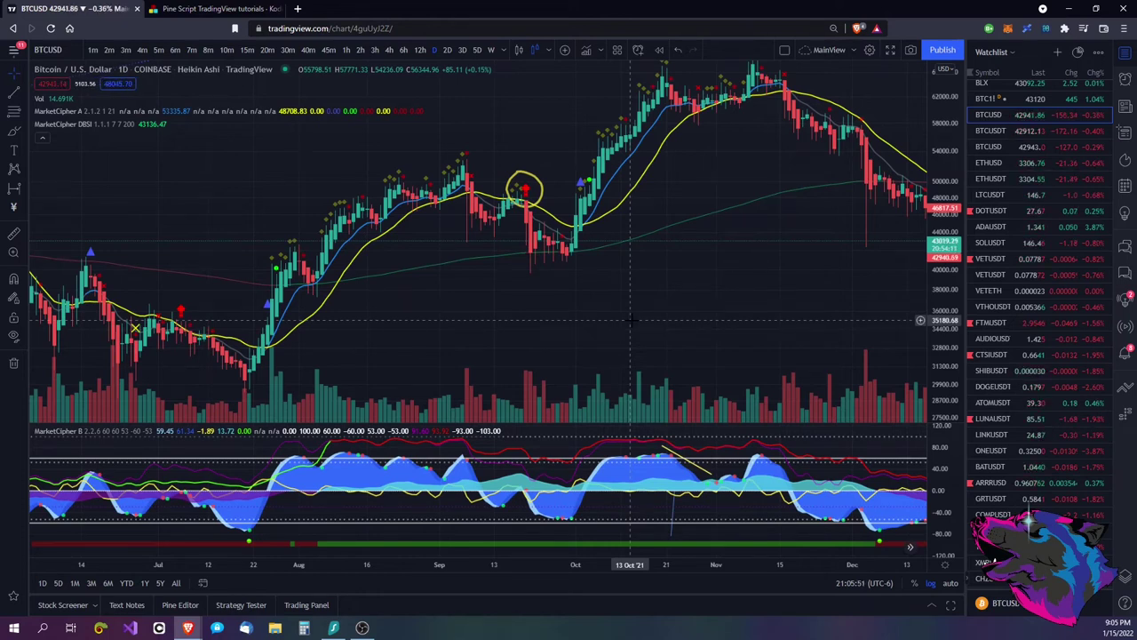
{"action": "scroll", "coordinate": [630, 320], "scroll_direction": "left", "scroll_amount": 3}
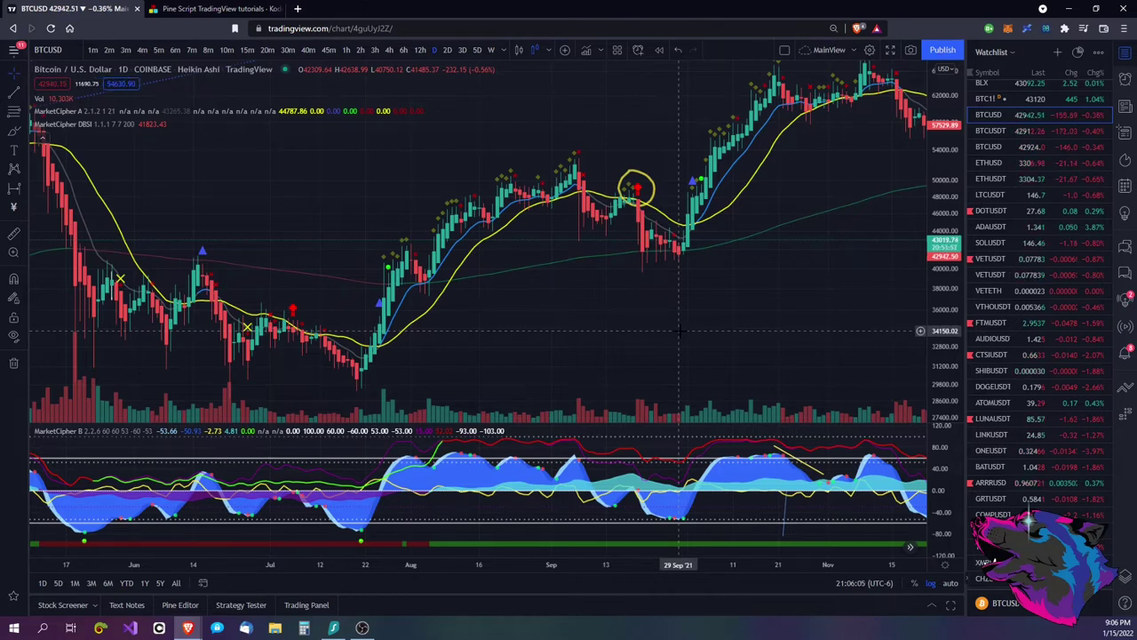
{"action": "scroll", "coordinate": [684, 325], "scroll_direction": "right", "scroll_amount": 3}
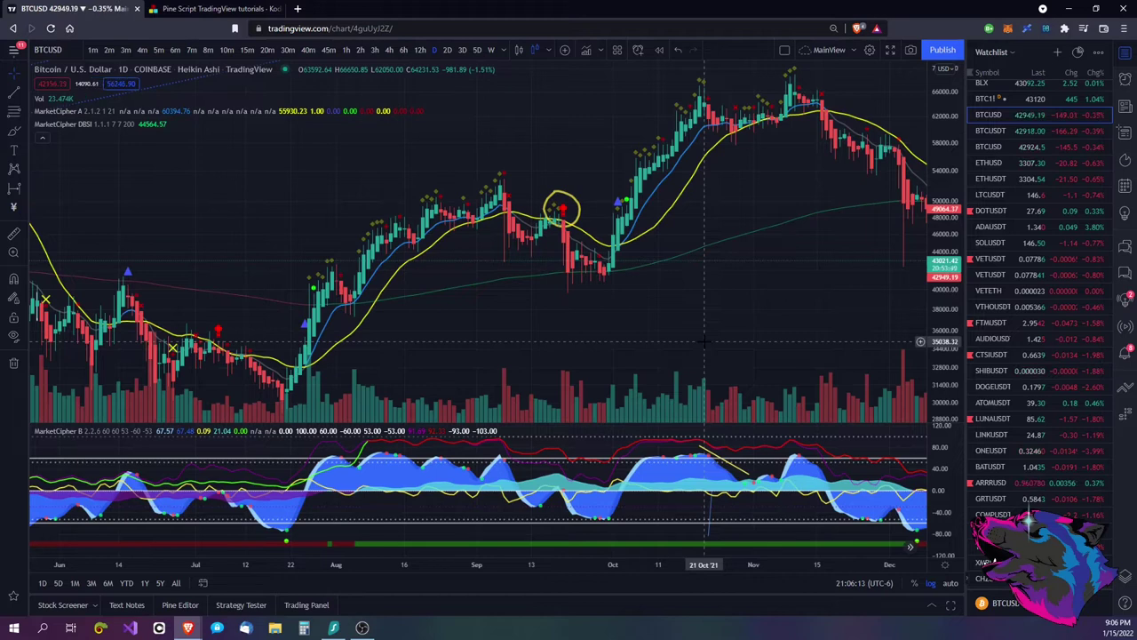
{"action": "scroll", "coordinate": [524, 327], "scroll_direction": "left", "scroll_amount": 2}
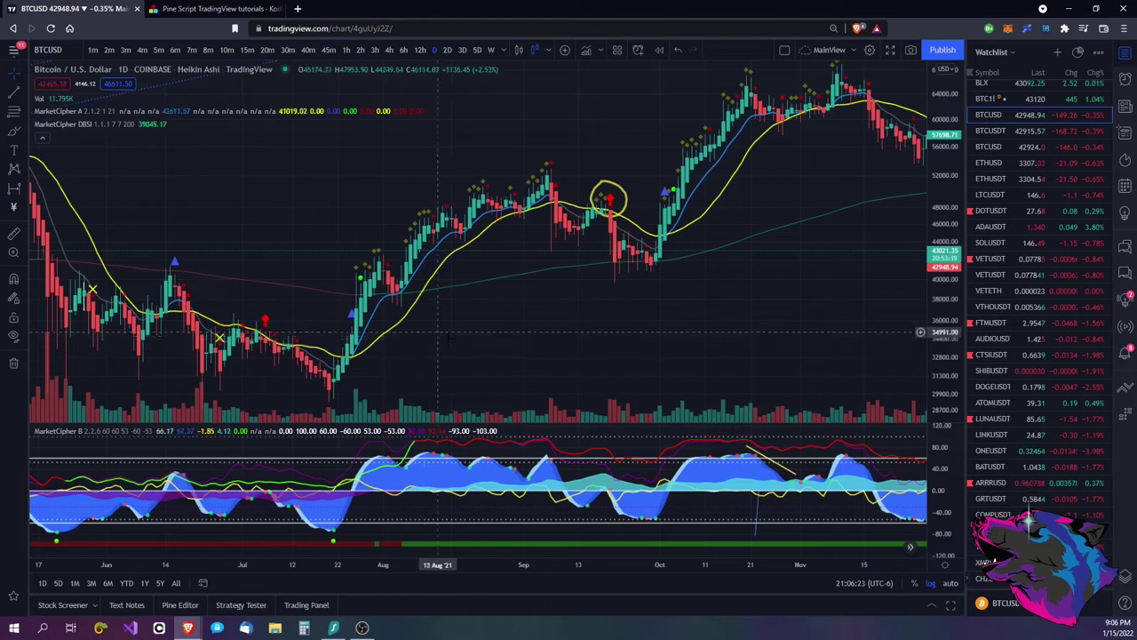
- Follow the candles from September 2021 to January 2022 and enlarge the latest ones to examine their MarketCipher DBSI numbers
{"action": "left_click_drag", "start_coordinate": [696, 318], "coordinate": [613, 320]}
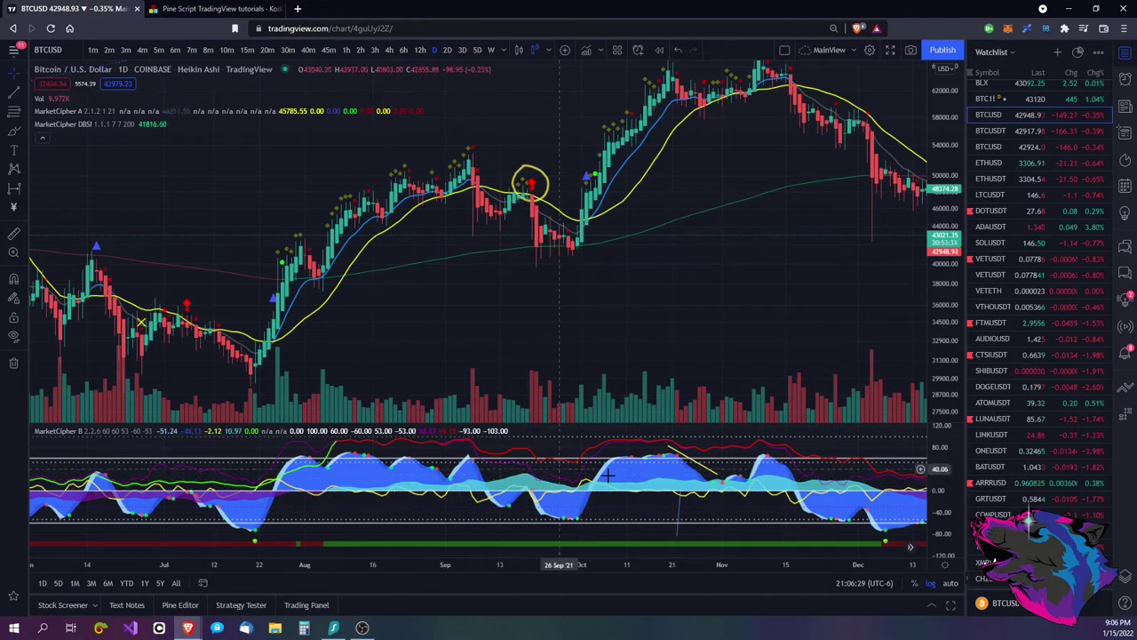
{"action": "left_click_drag", "start_coordinate": [670, 319], "coordinate": [590, 355]}
{"action": "left_click_drag", "start_coordinate": [705, 226], "coordinate": [632, 222]}
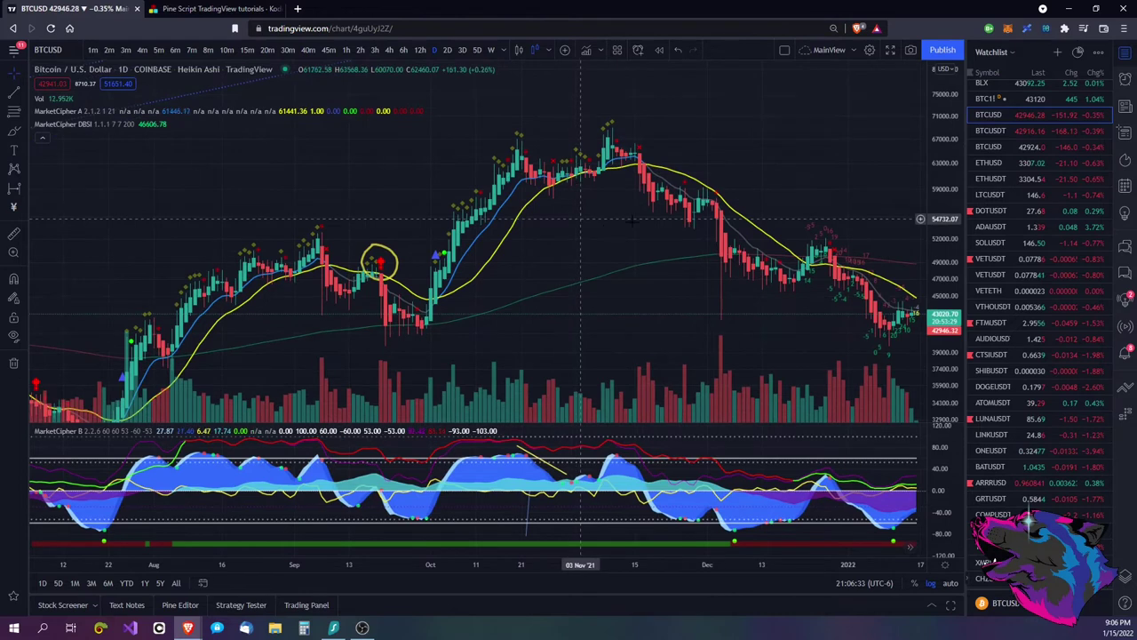
{"action": "left_click_drag", "start_coordinate": [701, 183], "coordinate": [506, 164]}
{"action": "left_click_drag", "start_coordinate": [660, 169], "coordinate": [747, 185]}
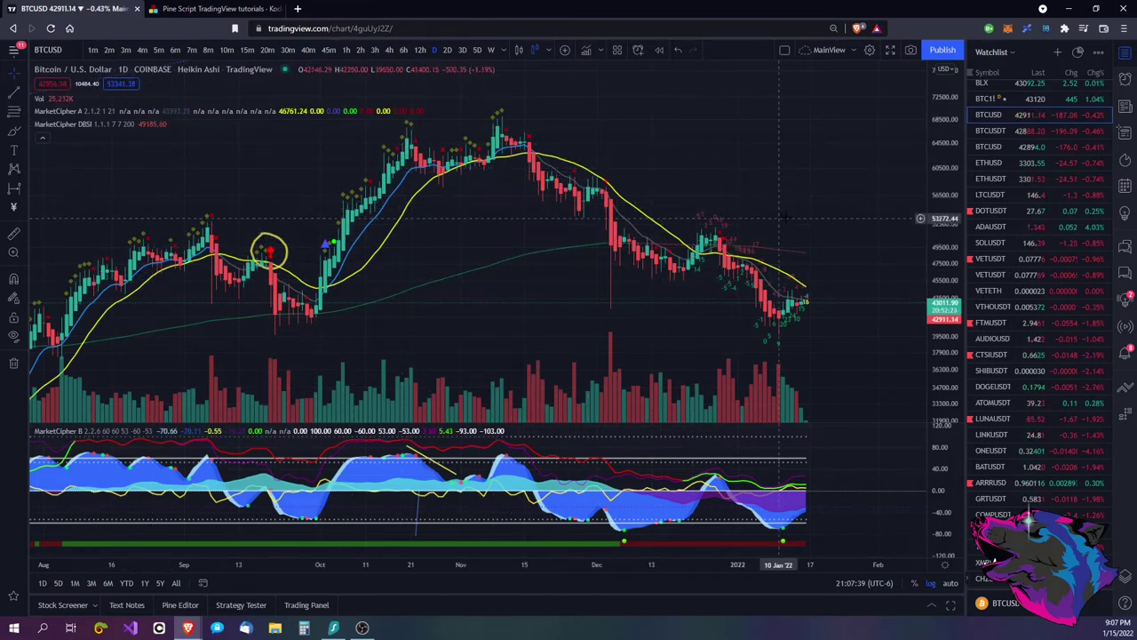
{"action": "left_click_drag", "start_coordinate": [826, 191], "coordinate": [662, 285]}
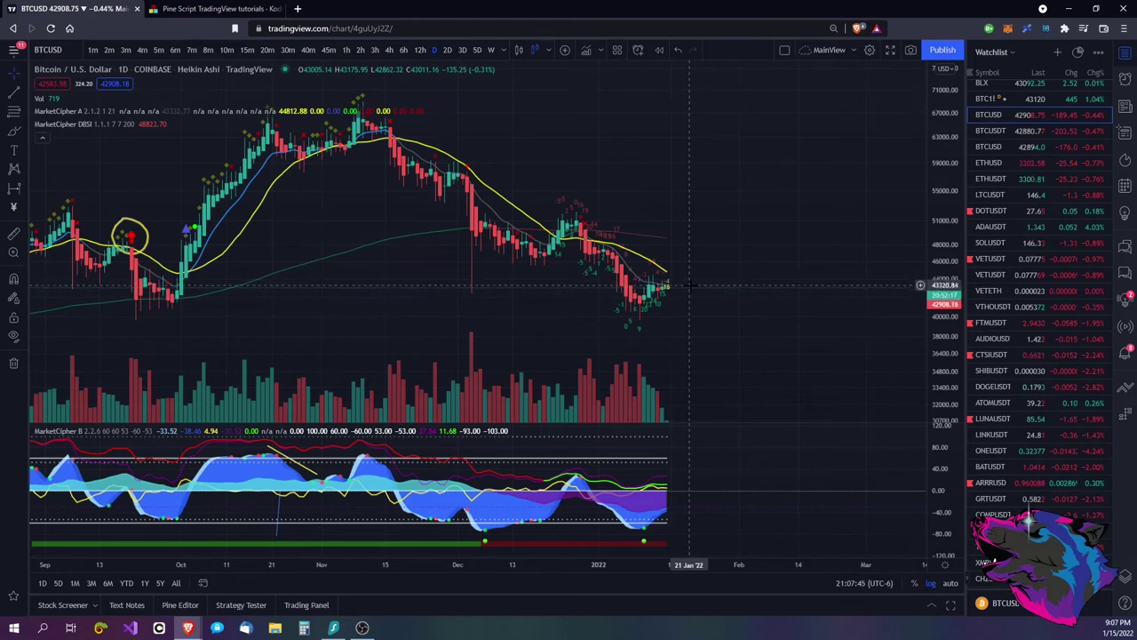
{"action": "scroll", "coordinate": [690, 286], "scroll_direction": "up", "scroll_amount": 5}
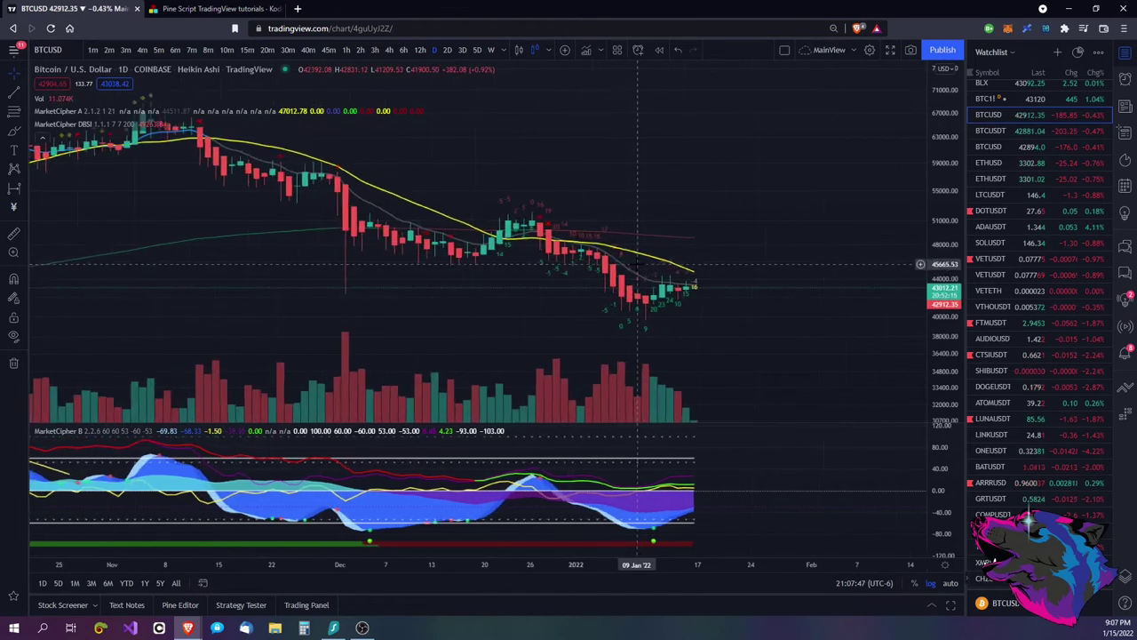
{"action": "left_click_drag", "start_coordinate": [955, 305], "coordinate": [955, 347]}
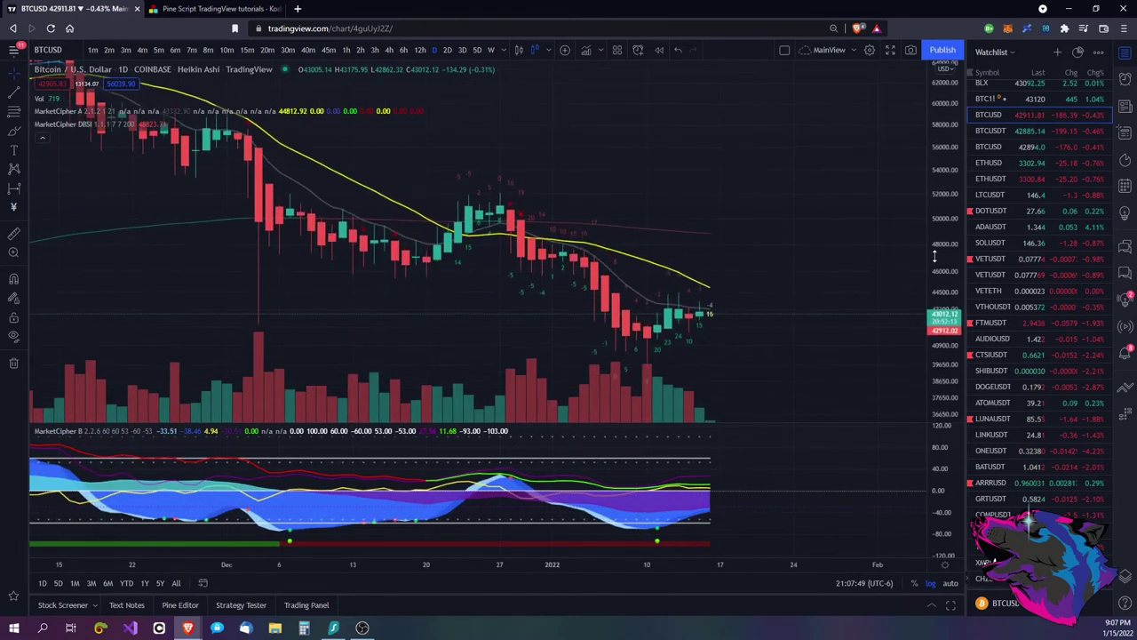
{"action": "left_click_drag", "start_coordinate": [822, 243], "coordinate": [788, 210]}
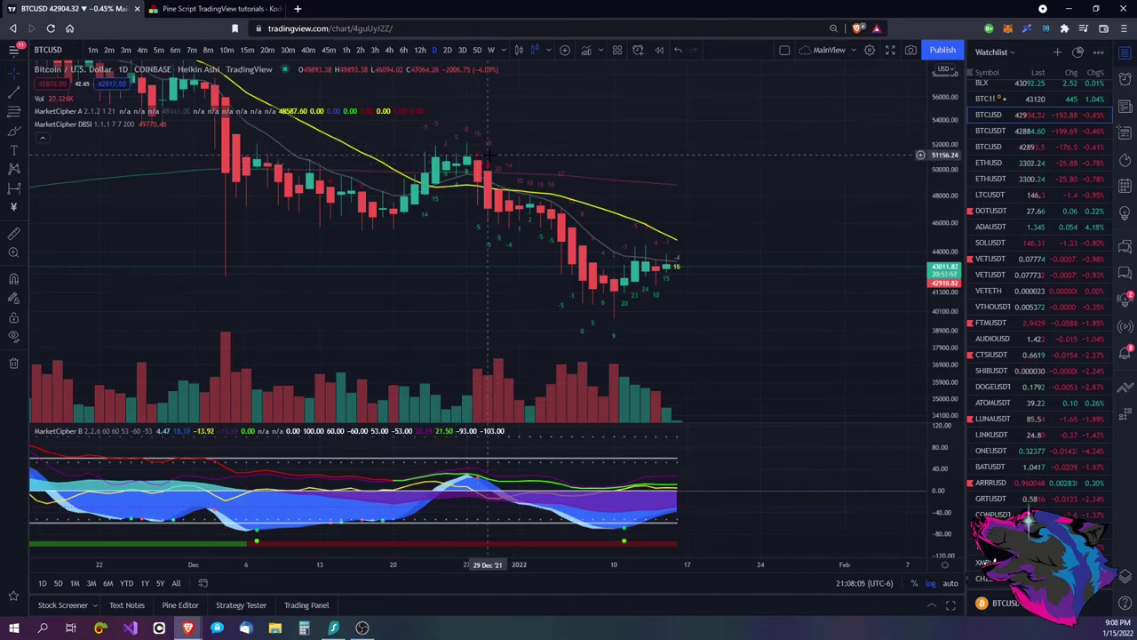
- Review the October to December 2021 candles and MarketCipher B waves, ending at the latest January 2022 candles
{"action": "left_click_drag", "start_coordinate": [574, 173], "coordinate": [648, 178]}
{"action": "scroll", "coordinate": [654, 205], "scroll_direction": "left", "scroll_amount": 10}
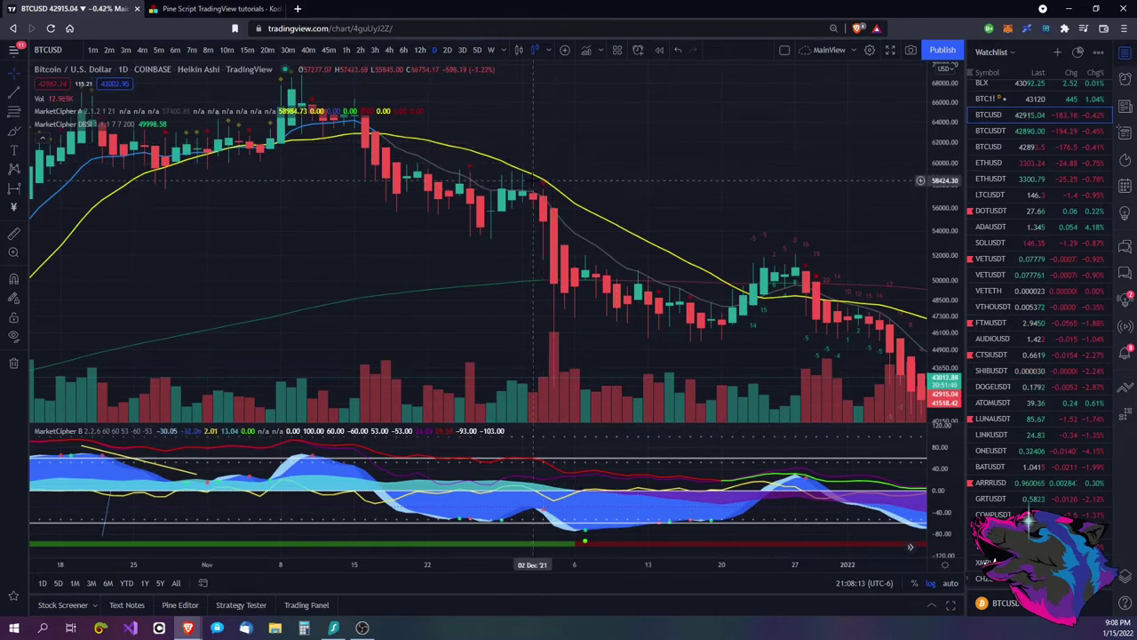
{"action": "scroll", "coordinate": [524, 191], "scroll_direction": "left", "scroll_amount": 12}
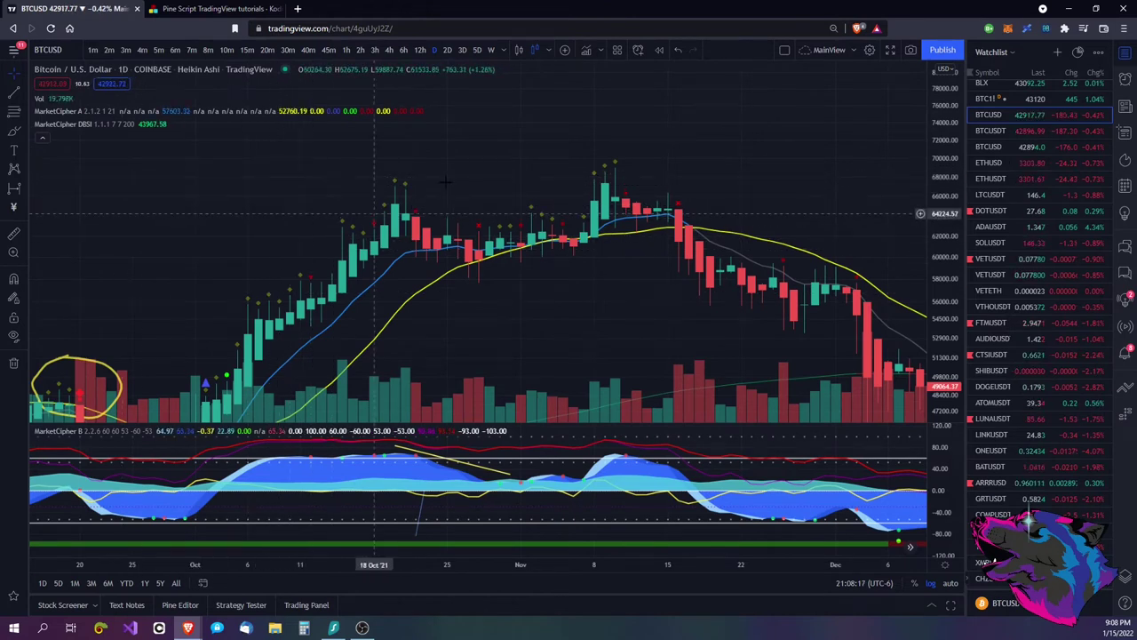
{"action": "left_click_drag", "start_coordinate": [633, 324], "coordinate": [524, 292]}
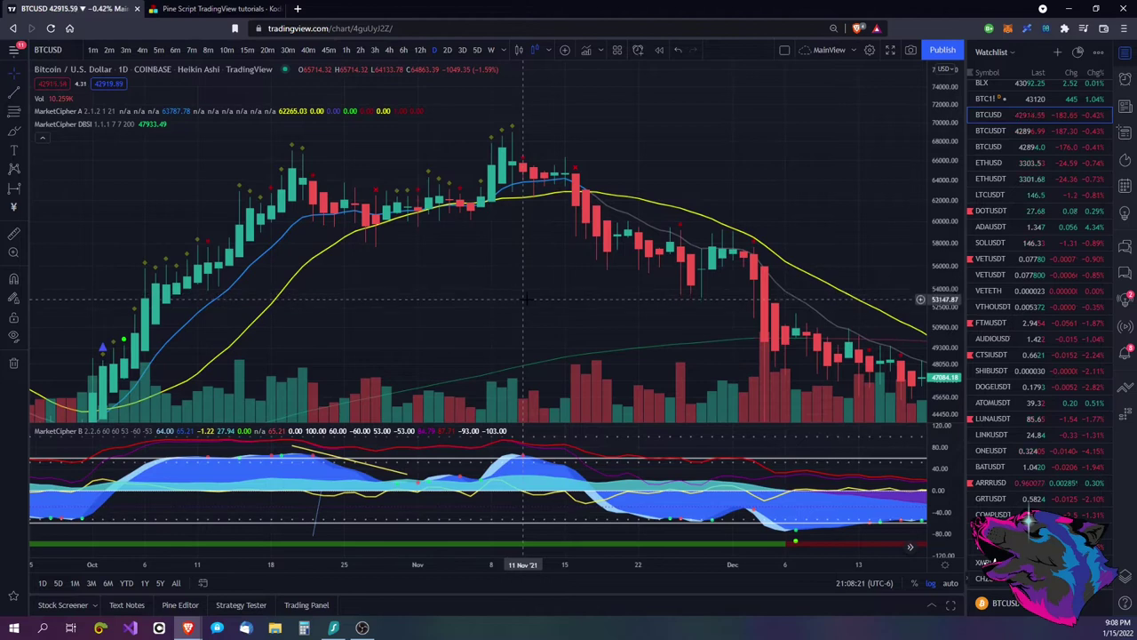
{"action": "left_click_drag", "start_coordinate": [790, 147], "coordinate": [598, 144]}
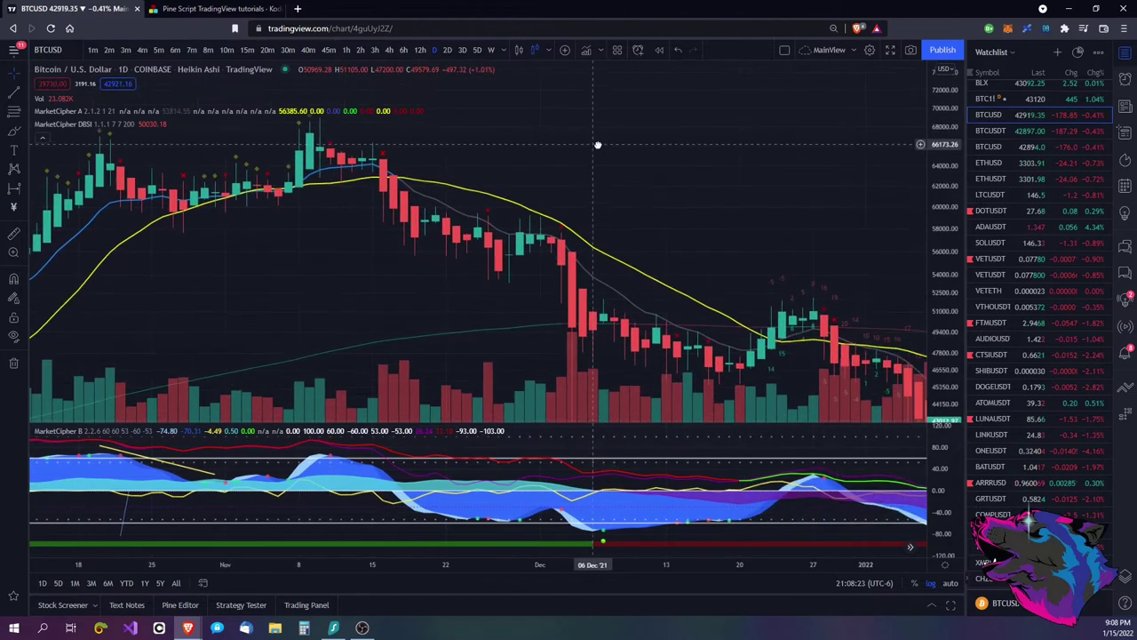
{"action": "left_click_drag", "start_coordinate": [720, 195], "coordinate": [519, 169]}
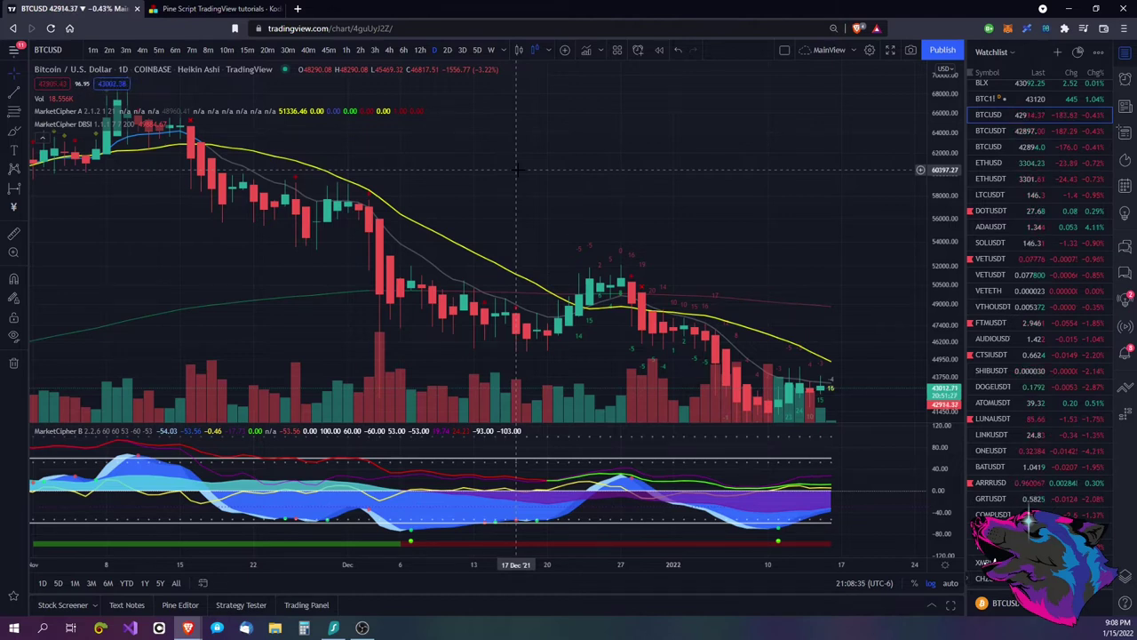
{"action": "left_click_drag", "start_coordinate": [764, 216], "coordinate": [604, 202]}
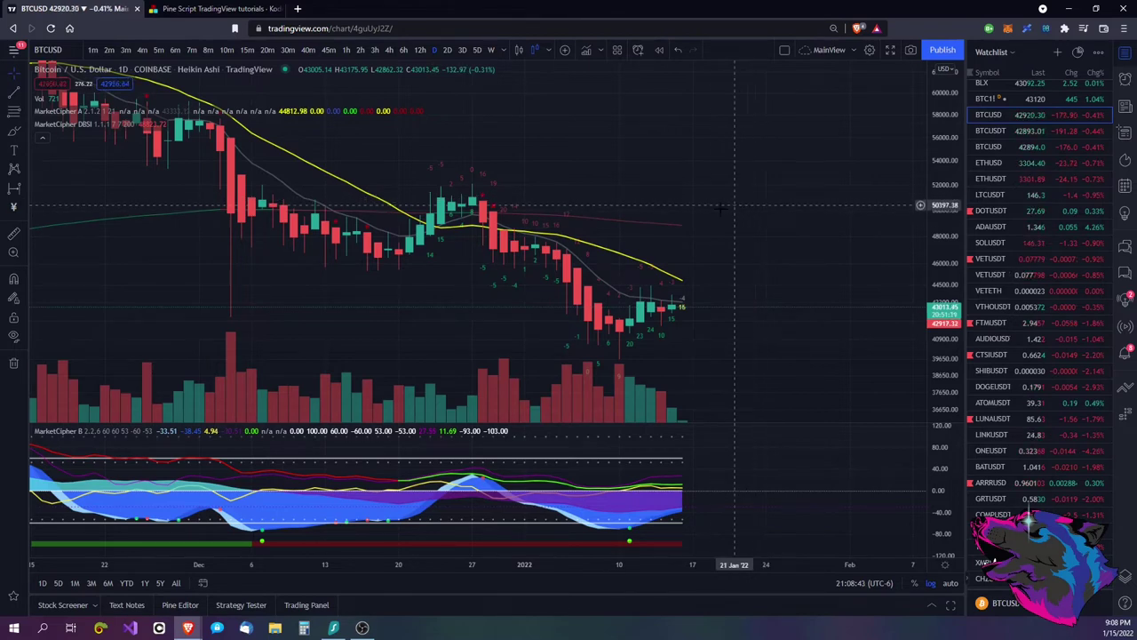
- Examine the DBSI numbers above and below the mid-January 2022 candles
{"action": "left_click_drag", "start_coordinate": [707, 367], "coordinate": [711, 291]}
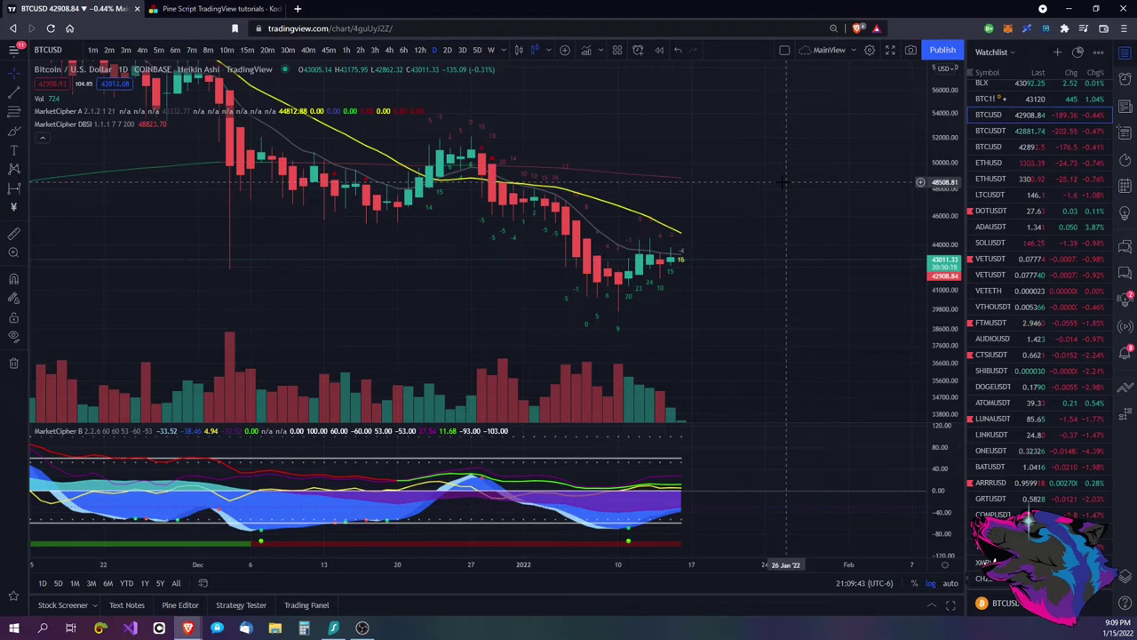
{"action": "left_click_drag", "start_coordinate": [774, 185], "coordinate": [755, 190]}
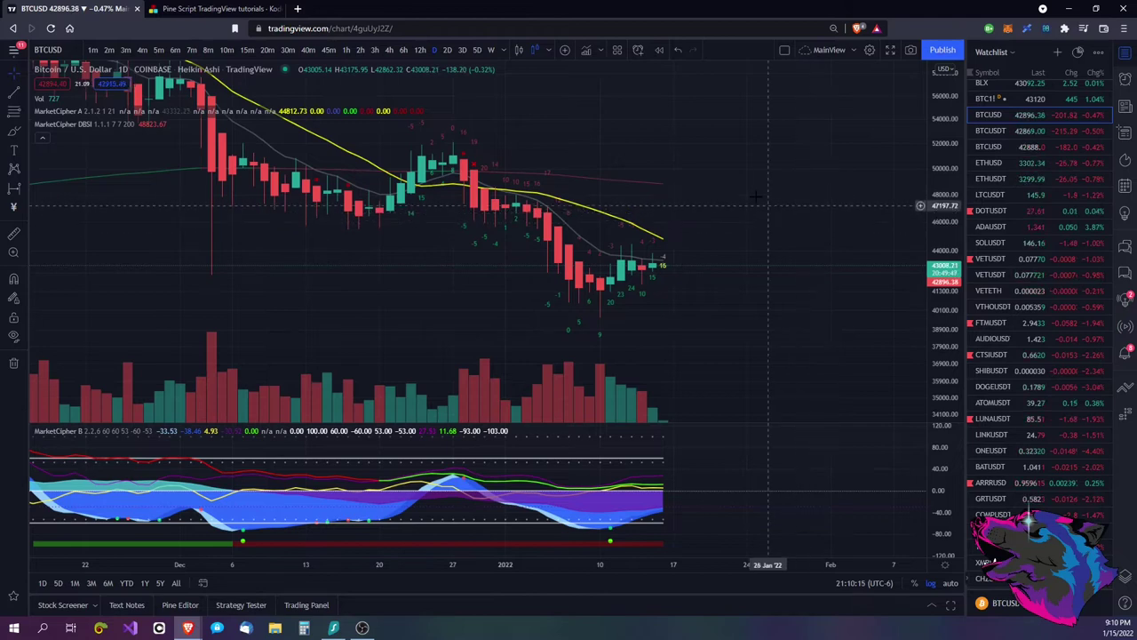
{"action": "left_click_drag", "start_coordinate": [724, 178], "coordinate": [747, 169]}
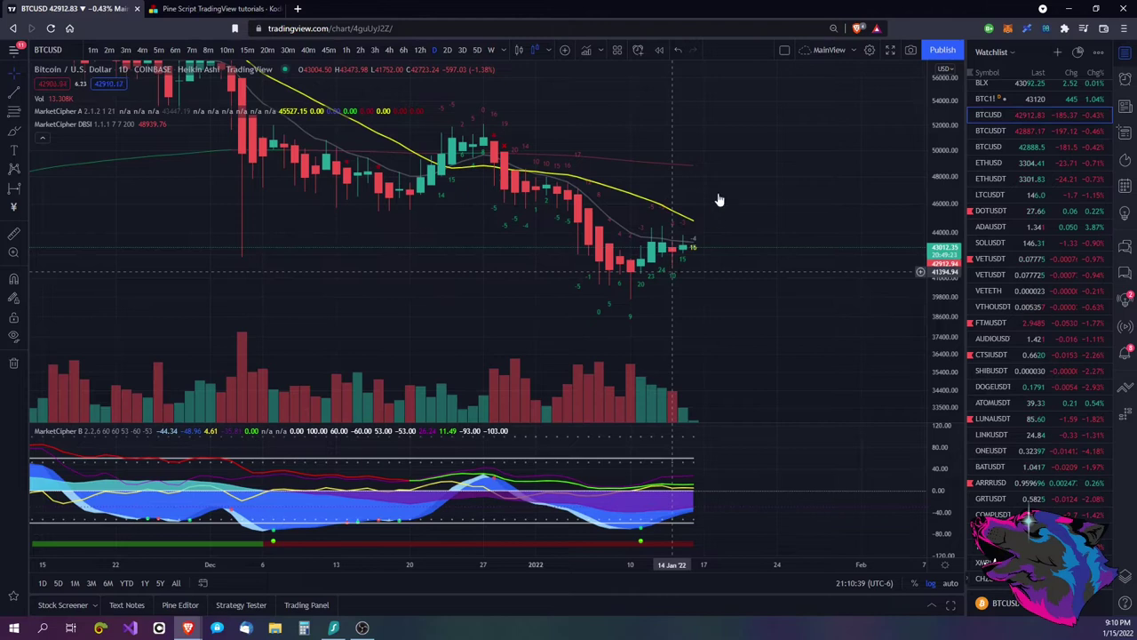
{"action": "left_click_drag", "start_coordinate": [762, 216], "coordinate": [776, 245]}
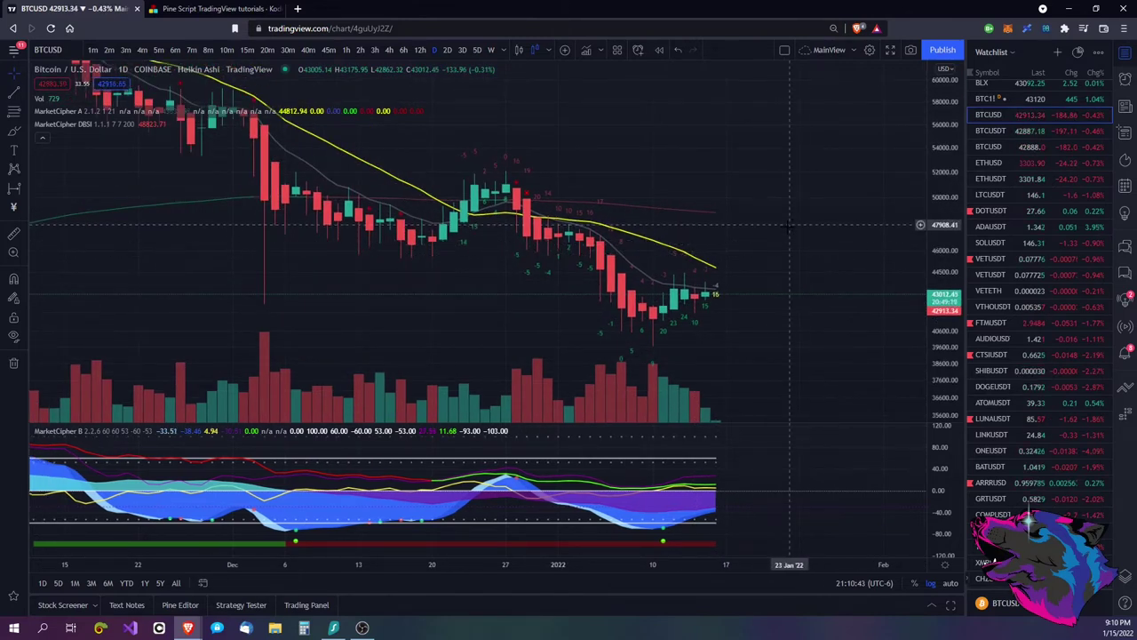
{"action": "left_click_drag", "start_coordinate": [728, 168], "coordinate": [697, 178]}
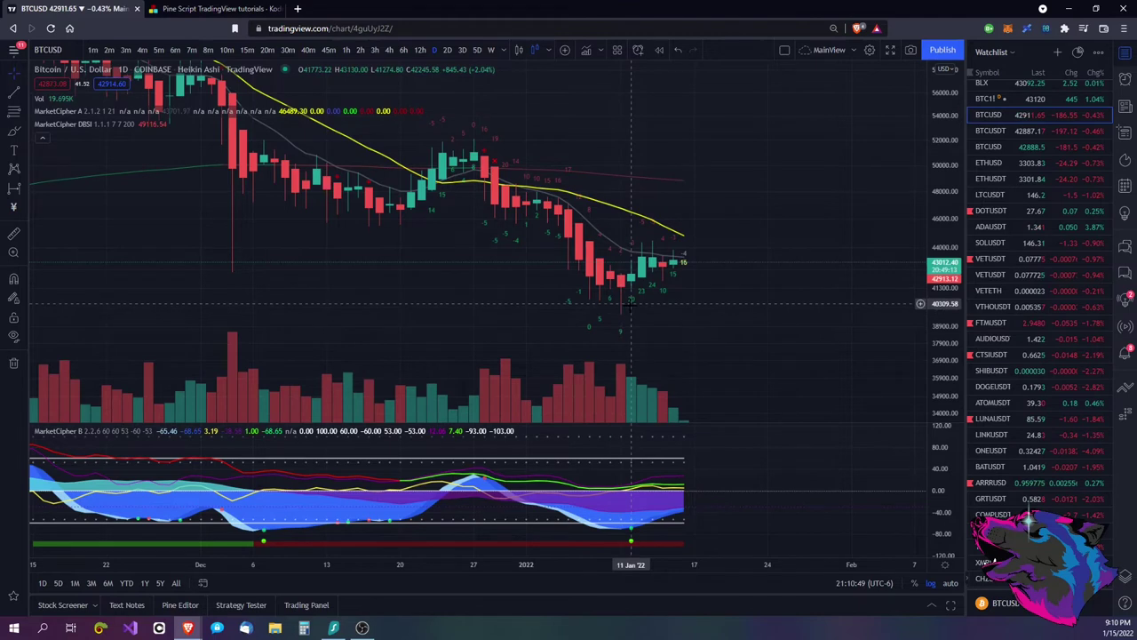
- Mark the DBSI number below the 13 January 2022 candle with an upward Brush arrow and erase the arrow
{"action": "left_click", "coordinate": [15, 136]}
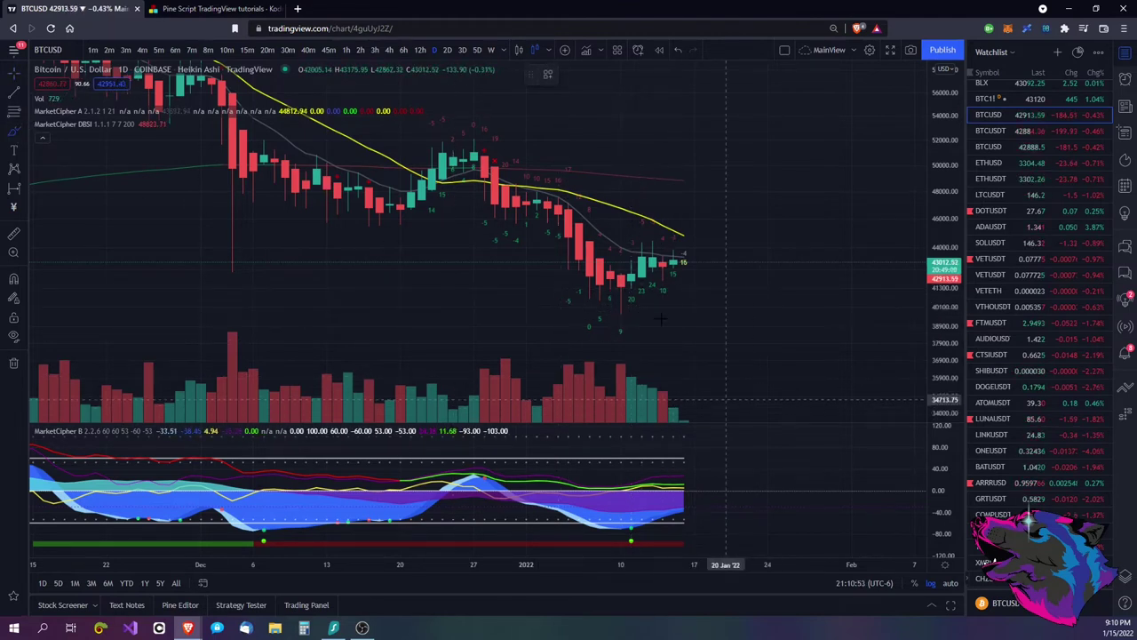
{"action": "mouse_move", "coordinate": [652, 352]}
{"action": "left_mouse_down"}
{"action": "mouse_move", "coordinate": [652, 301]}
{"action": "mouse_move", "coordinate": [671, 313]}
{"action": "left_mouse_up"}
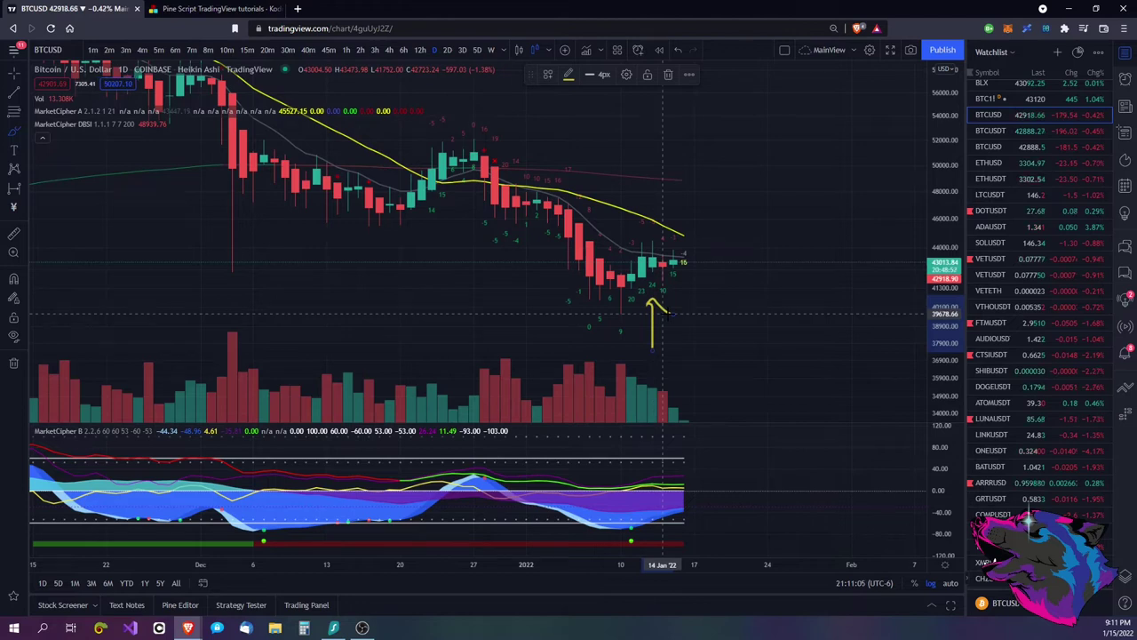
{"action": "key", "text": "Delete"}
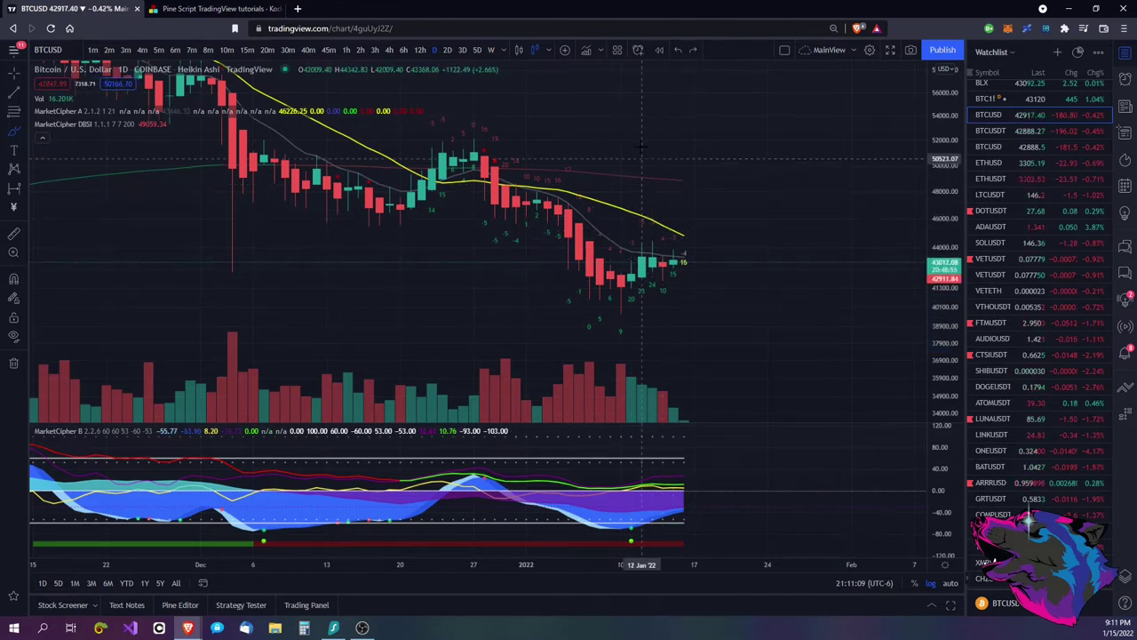
- Circle the DBSI numbers above the late December 2021 and mid-January 2022 candles with the Brush, and erase both circles
{"action": "mouse_move", "coordinate": [643, 203]}
{"action": "left_mouse_down"}
{"action": "mouse_move", "coordinate": [634, 227]}
{"action": "mouse_move", "coordinate": [659, 212]}
{"action": "mouse_move", "coordinate": [642, 205]}
{"action": "left_mouse_up"}
{"action": "mouse_move", "coordinate": [441, 101]}
{"action": "left_mouse_down"}
{"action": "mouse_move", "coordinate": [427, 121]}
{"action": "mouse_move", "coordinate": [431, 103]}
{"action": "left_mouse_up"}
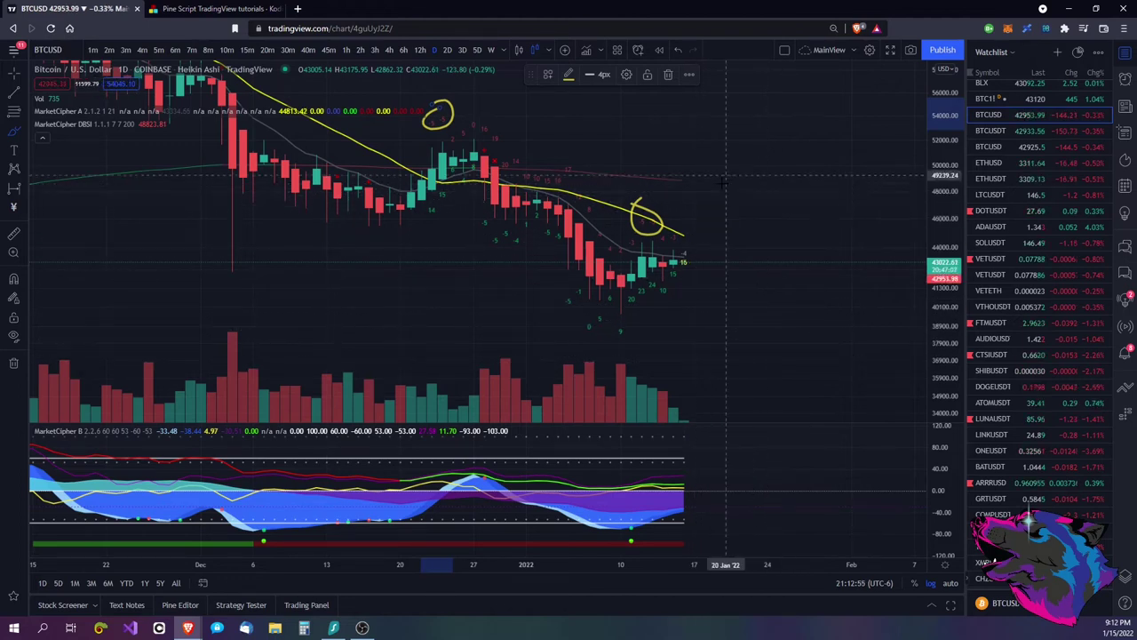
{"action": "key", "text": "Delete"}
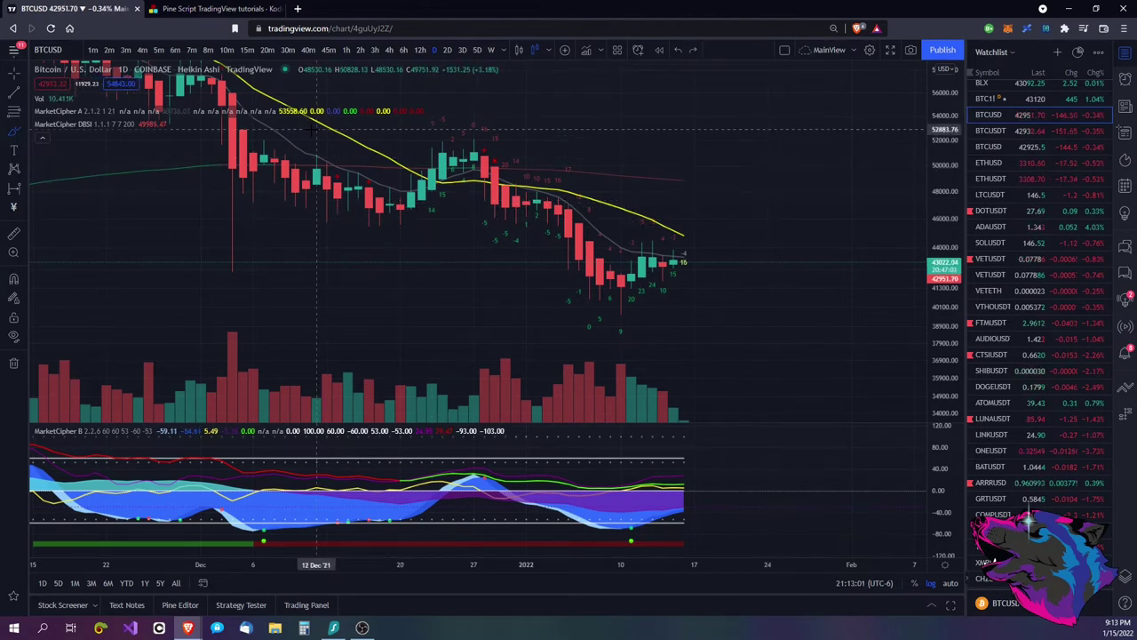
{"action": "left_click", "coordinate": [19, 72]}
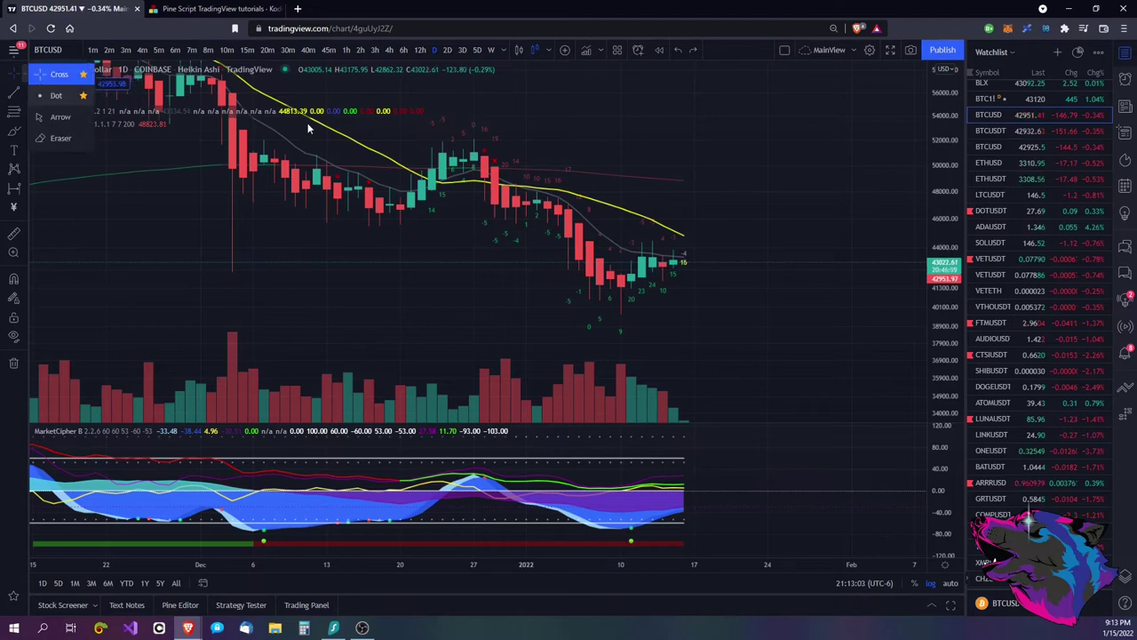
{"action": "left_click", "coordinate": [307, 123]}
- Review the signals across the wider range of candles from September 2021 to January 2022
{"action": "left_click_drag", "start_coordinate": [713, 329], "coordinate": [793, 305]}
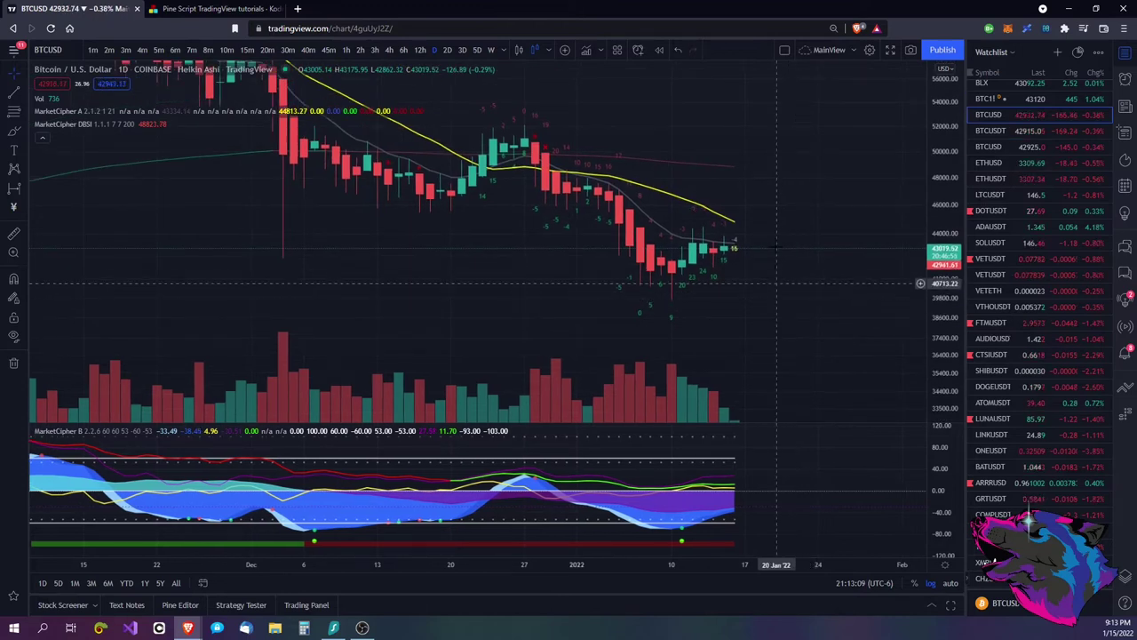
{"action": "scroll", "coordinate": [776, 283], "scroll_direction": "down", "scroll_amount": 5}
{"action": "left_click_drag", "start_coordinate": [943, 105], "coordinate": [943, 134]}
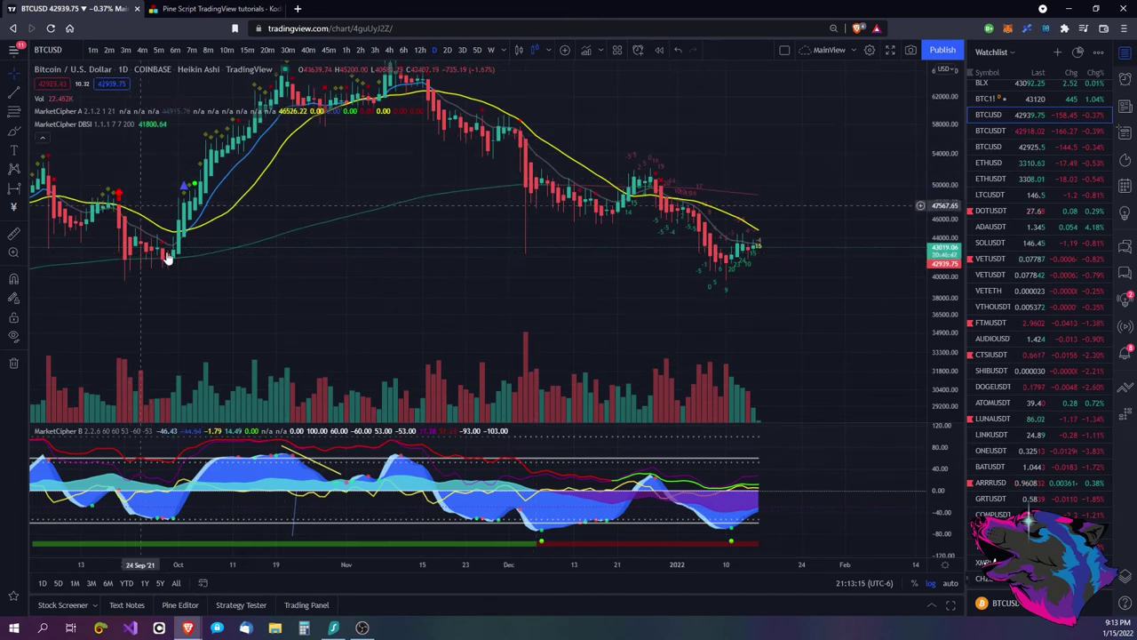
- Open the MarketCipher A settings and look through the style options for its ribbons and signal shapes
{"action": "left_click_drag", "start_coordinate": [289, 382], "coordinate": [632, 387]}
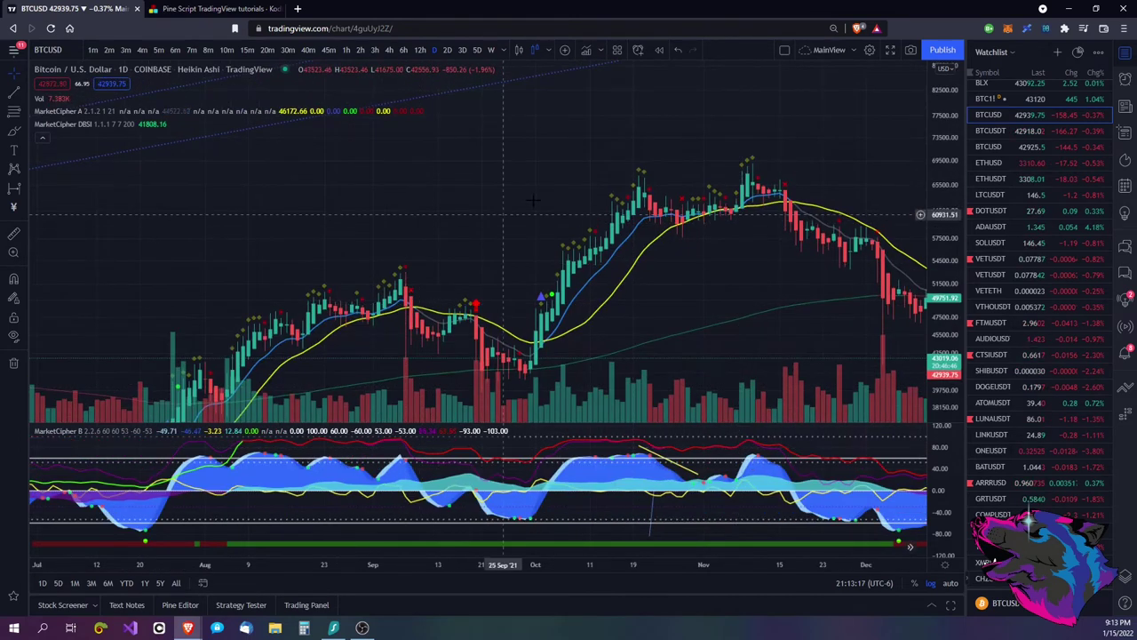
{"action": "left_click_drag", "start_coordinate": [271, 183], "coordinate": [171, 122]}
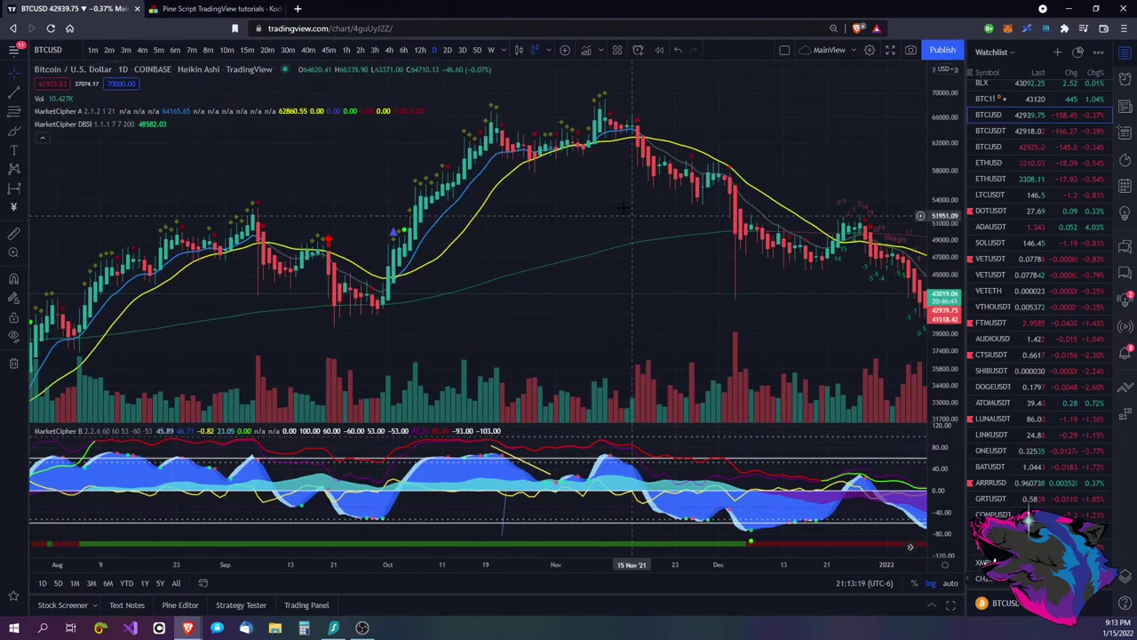
{"action": "left_click_drag", "start_coordinate": [622, 212], "coordinate": [484, 200]}
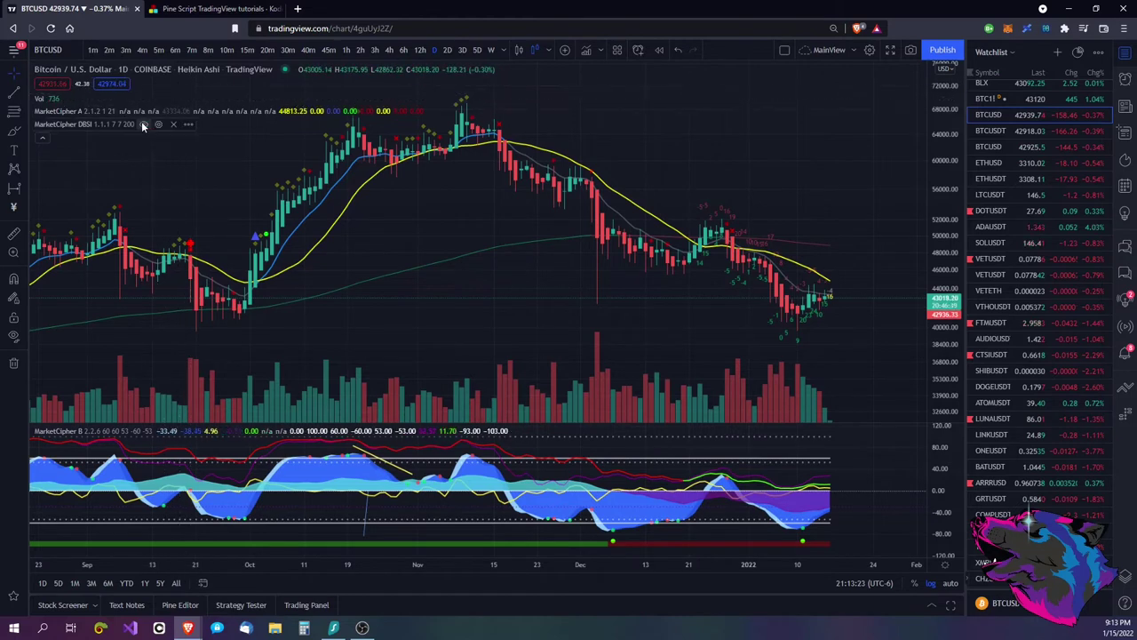
{"action": "double_click", "coordinate": [382, 282]}
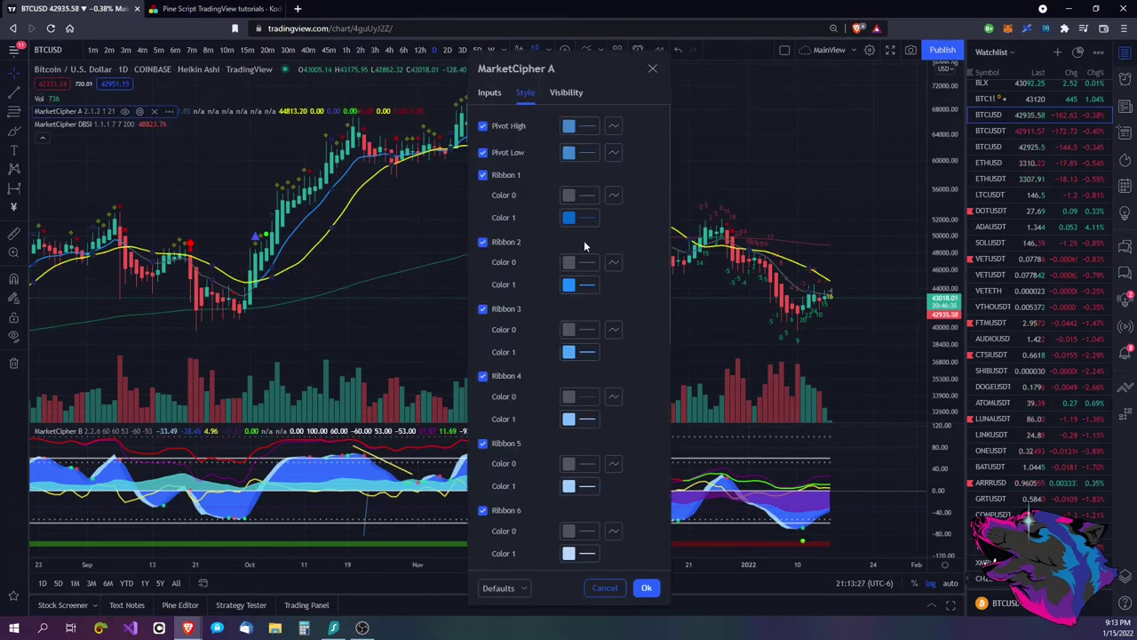
{"action": "scroll", "coordinate": [582, 257], "scroll_direction": "down", "scroll_amount": 5}
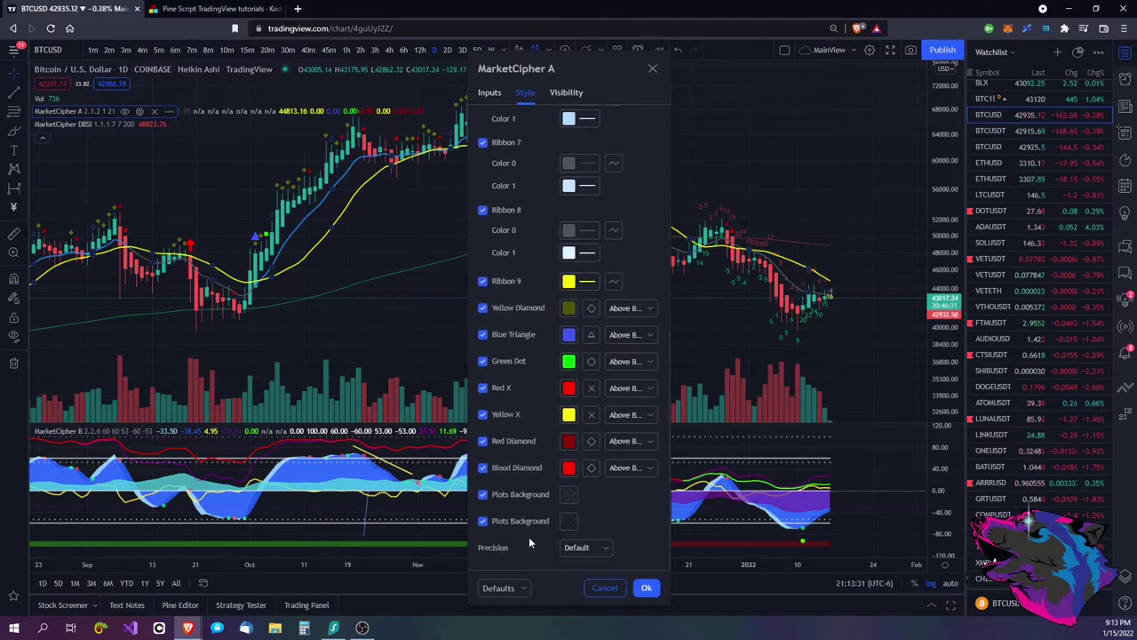
{"action": "scroll", "coordinate": [561, 363], "scroll_direction": "up", "scroll_amount": 5}
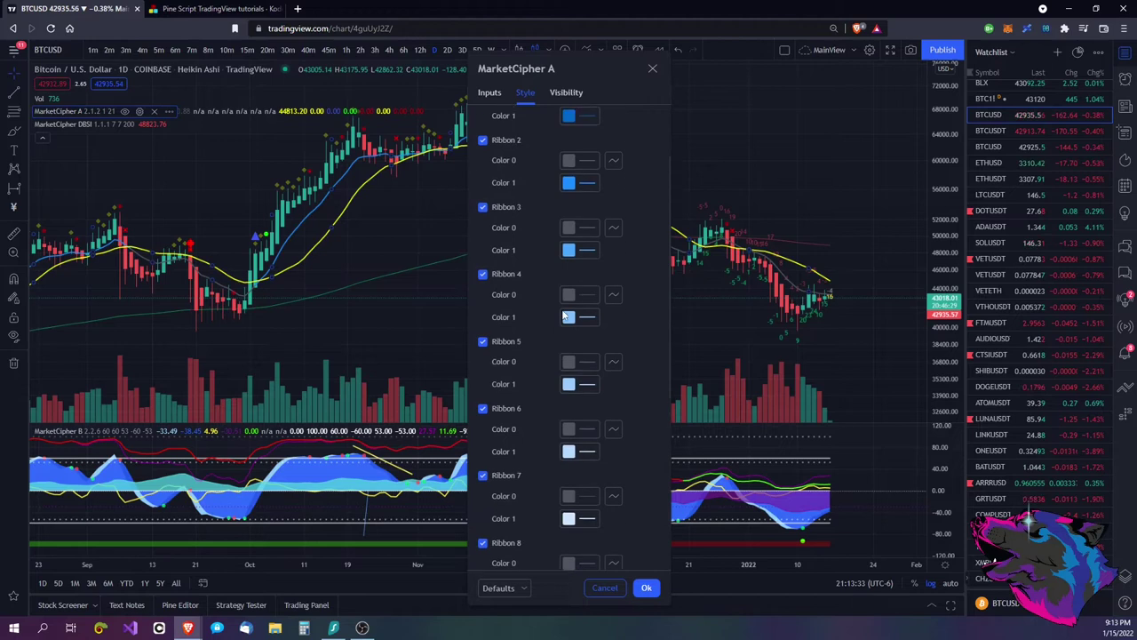
{"action": "left_click", "coordinate": [566, 92]}
- Show all nine MarketCipher A ribbons on the chart, along with Pivot High and Pivot Low
{"action": "left_click", "coordinate": [489, 94]}
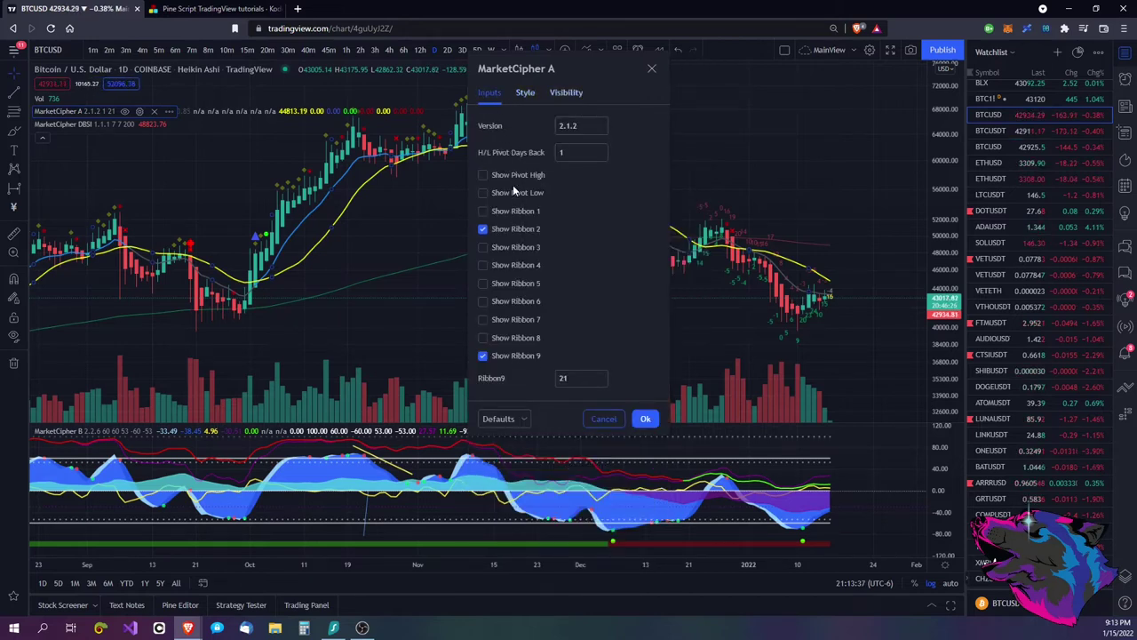
{"action": "left_click", "coordinate": [498, 214]}
{"action": "left_click", "coordinate": [481, 247]}
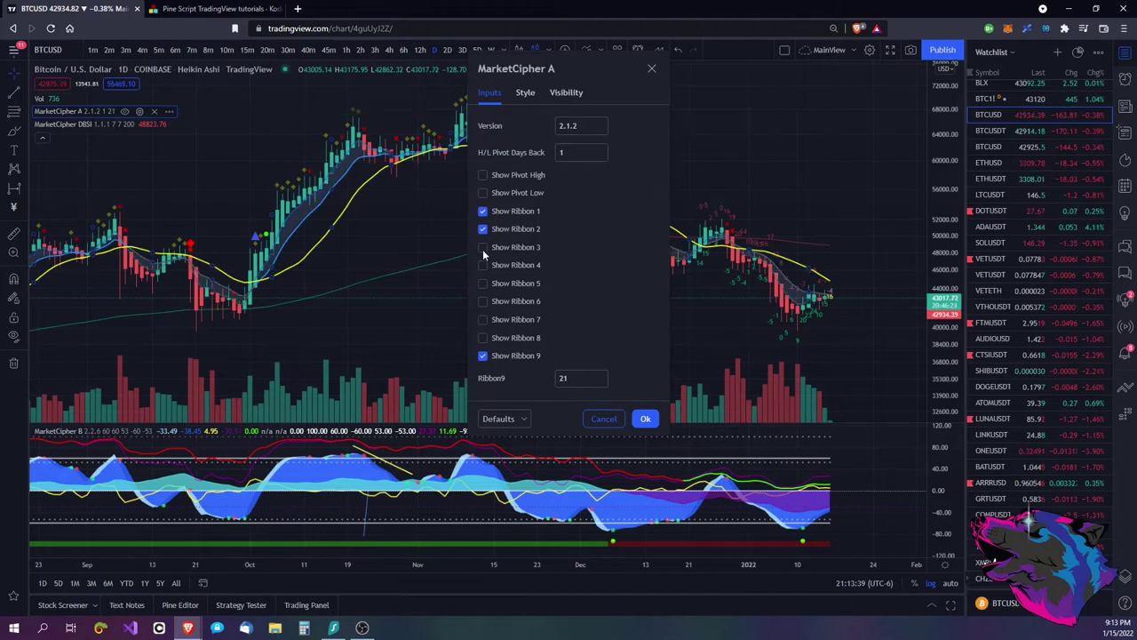
{"action": "left_click", "coordinate": [485, 266]}
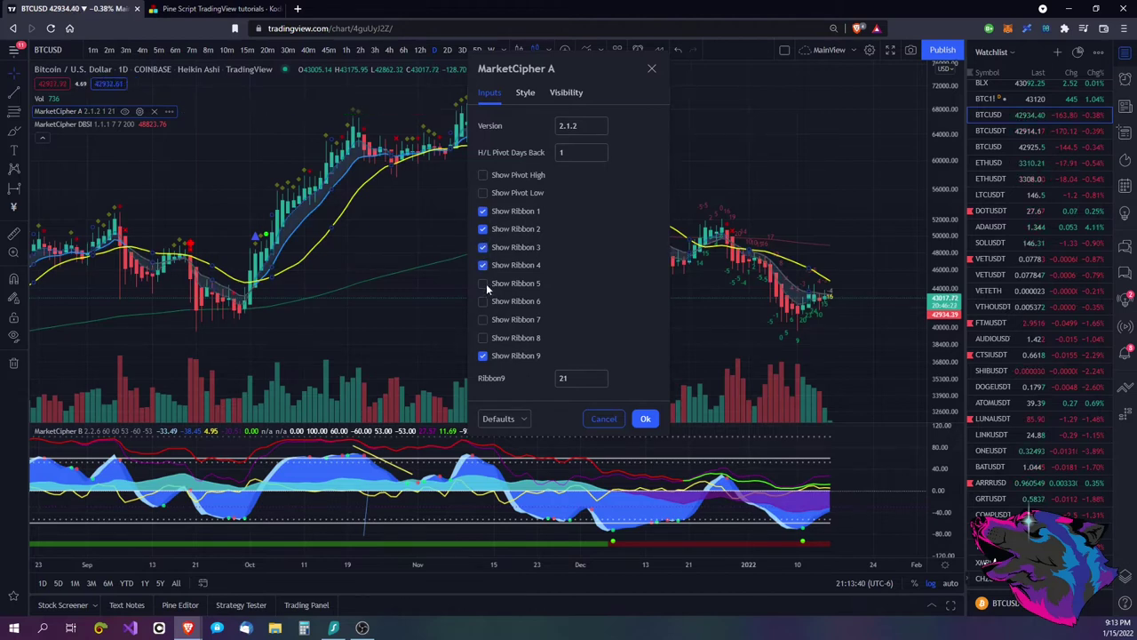
{"action": "left_click", "coordinate": [483, 338]}
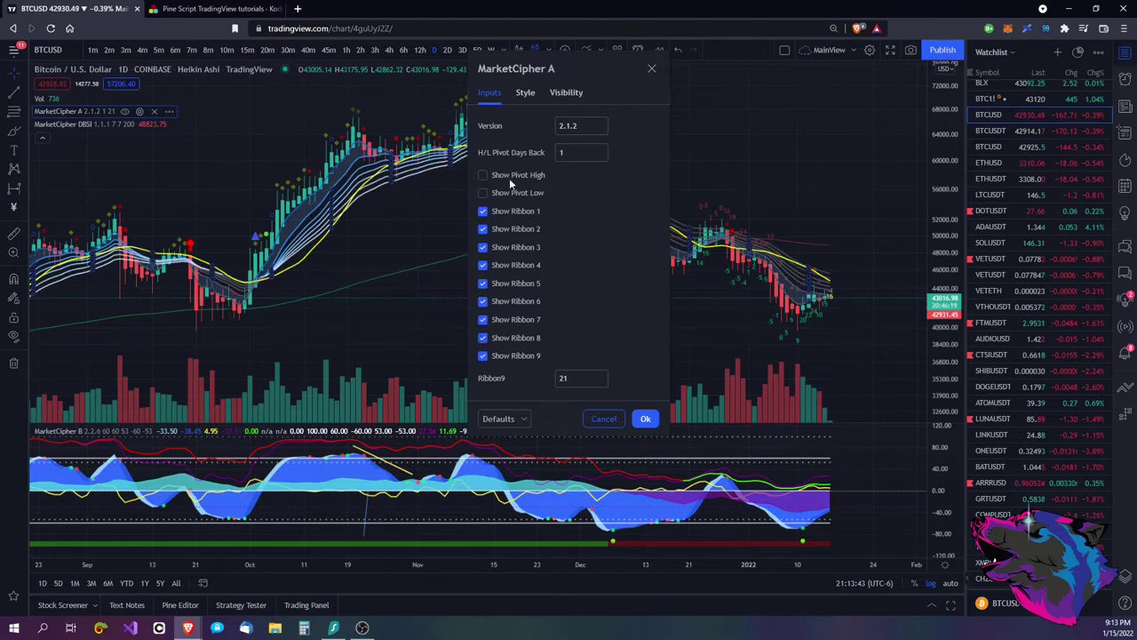
{"action": "left_click", "coordinate": [645, 419]}
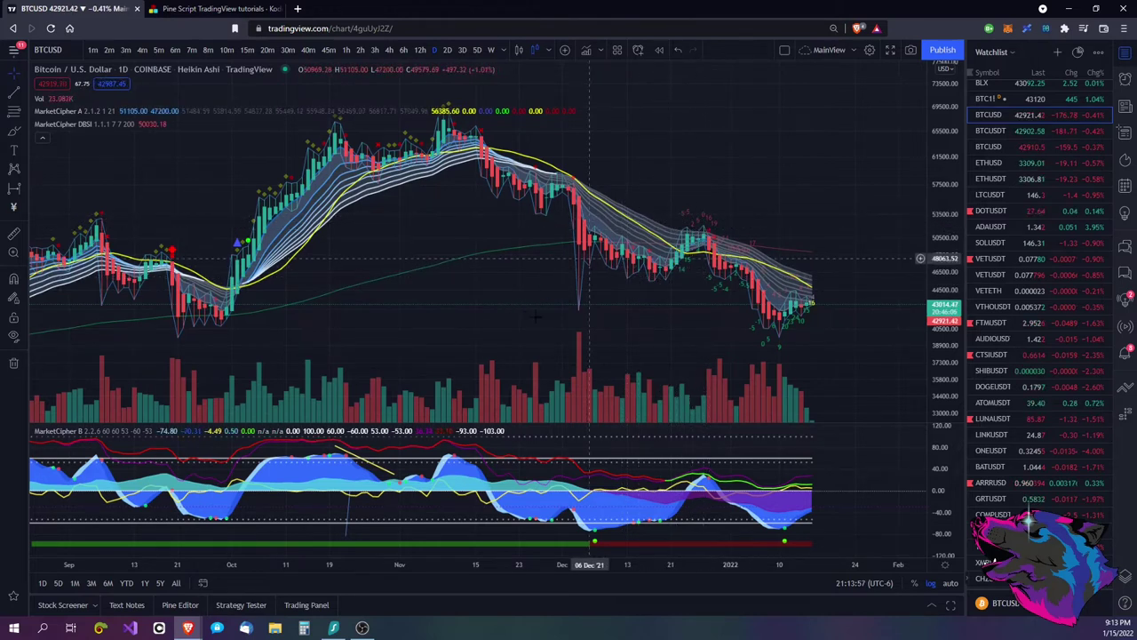
- Hide Pivot High and Pivot Low in the MarketCipher A inputs
{"action": "mouse_move", "coordinate": [148, 118]}
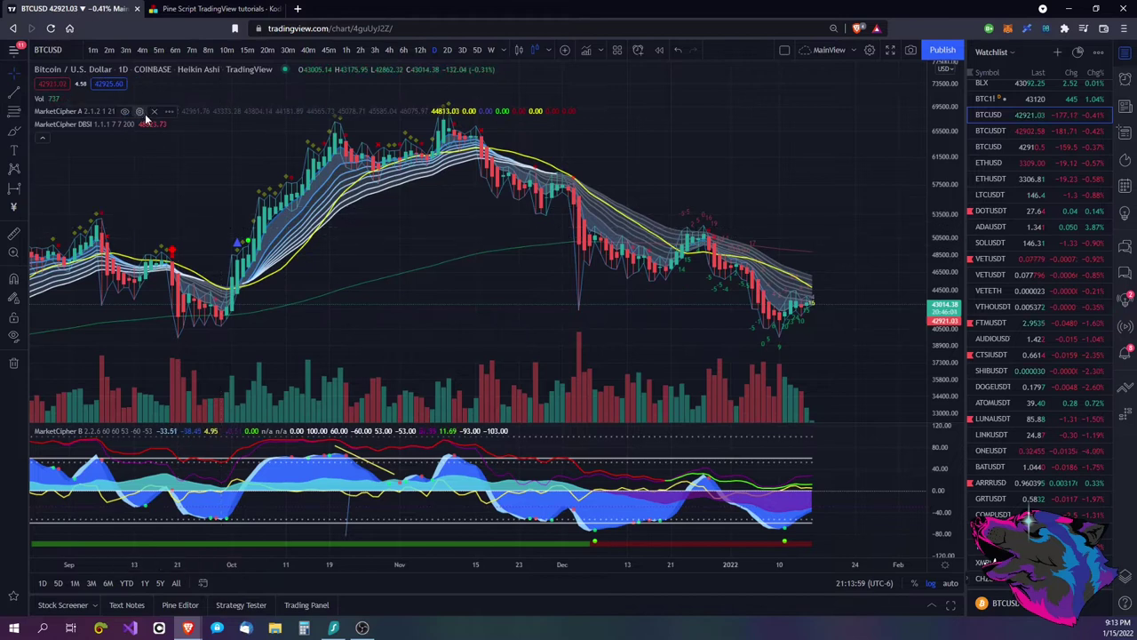
{"action": "left_click", "coordinate": [138, 112]}
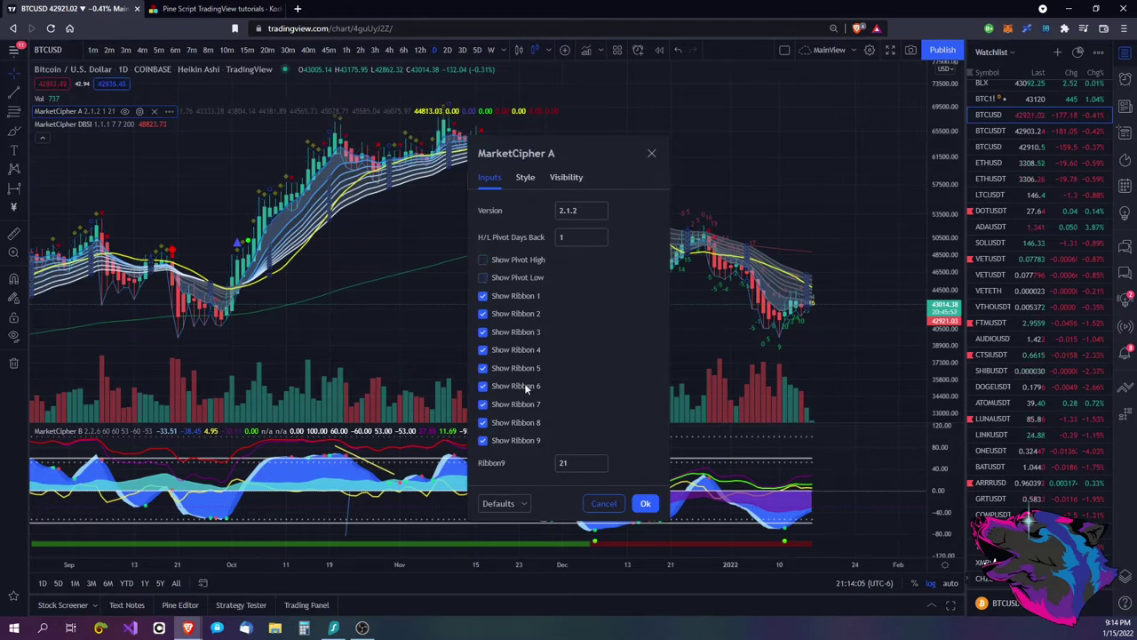
{"action": "left_click", "coordinate": [645, 503]}
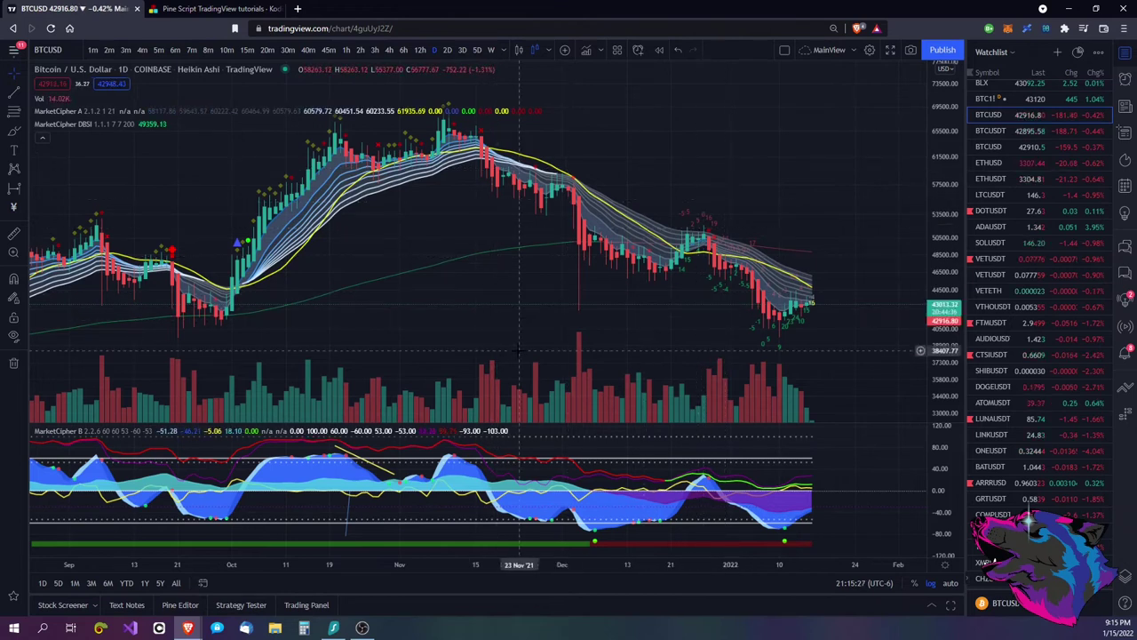
- Enlarge the MarketCipher B pane and delete the yellow trend line over its late October 2021 waves
{"action": "left_click_drag", "start_coordinate": [643, 425], "coordinate": [644, 246]}
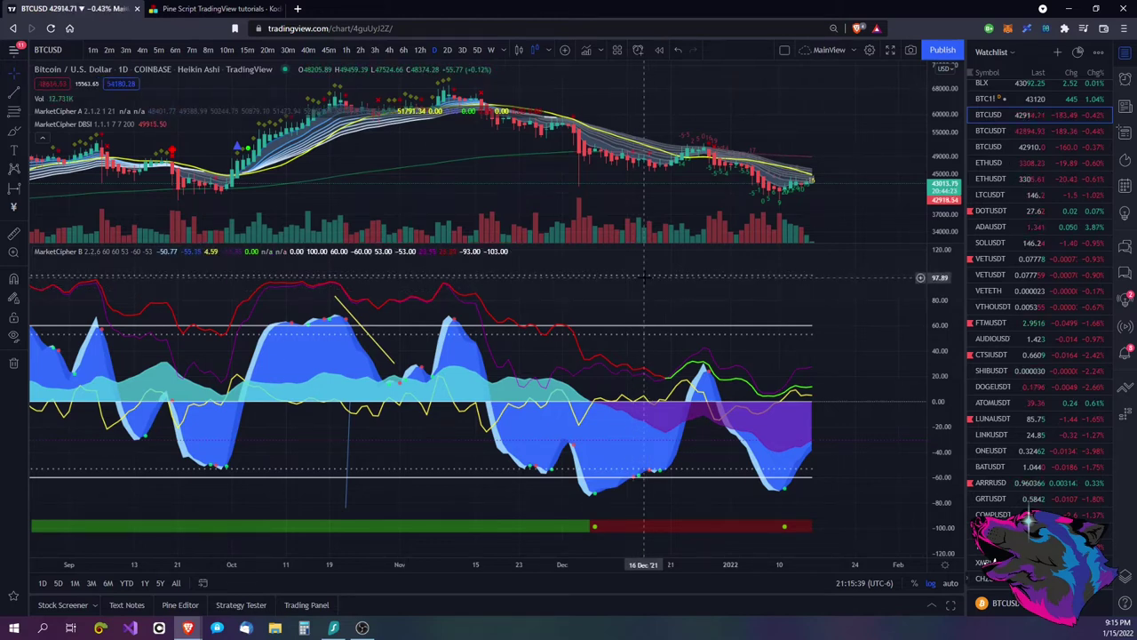
{"action": "left_click", "coordinate": [388, 360]}
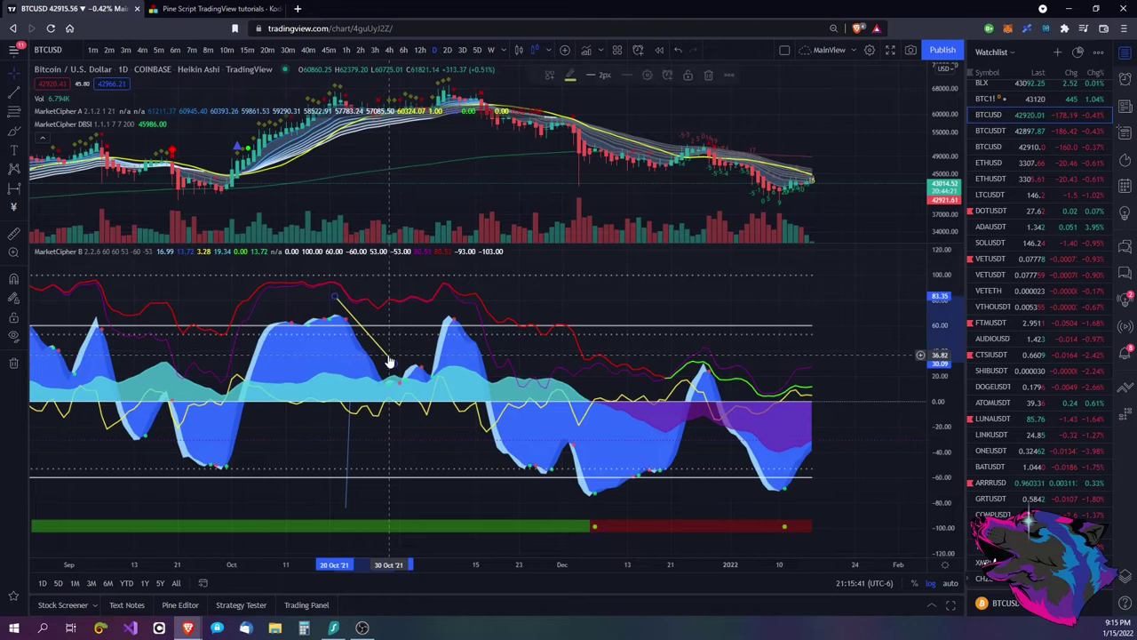
{"action": "key", "text": "Delete"}
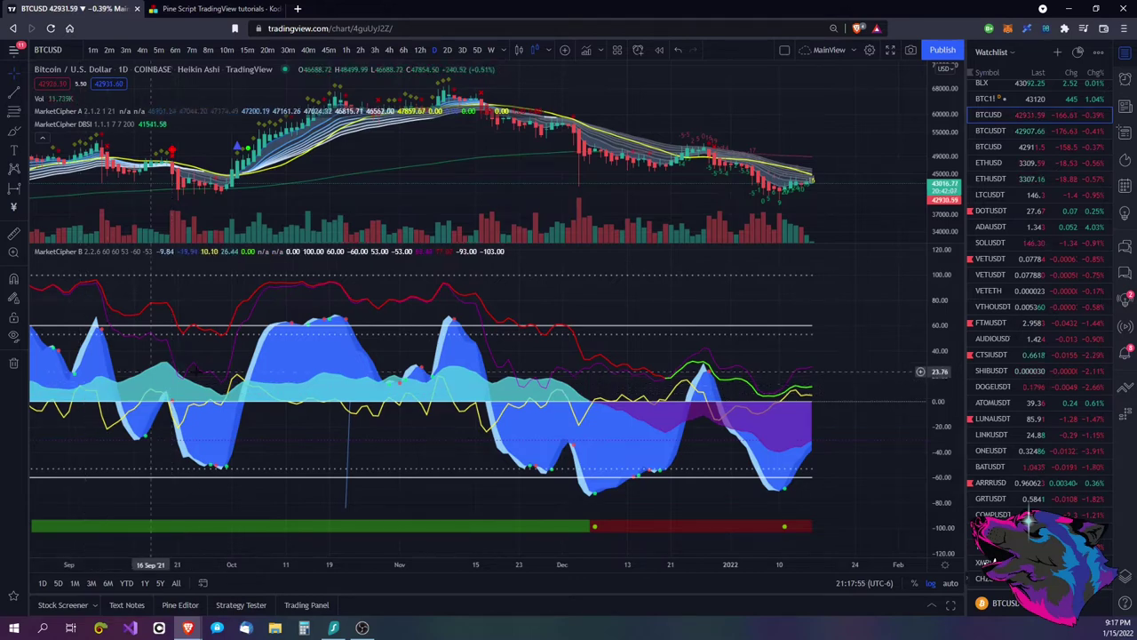
- Show the price history back to mid-2019 and reduce the height of the MarketCipher B pane
{"action": "scroll", "coordinate": [675, 263], "scroll_direction": "down", "scroll_amount": 2}
{"action": "scroll", "coordinate": [676, 264], "scroll_direction": "down", "scroll_amount": 4}
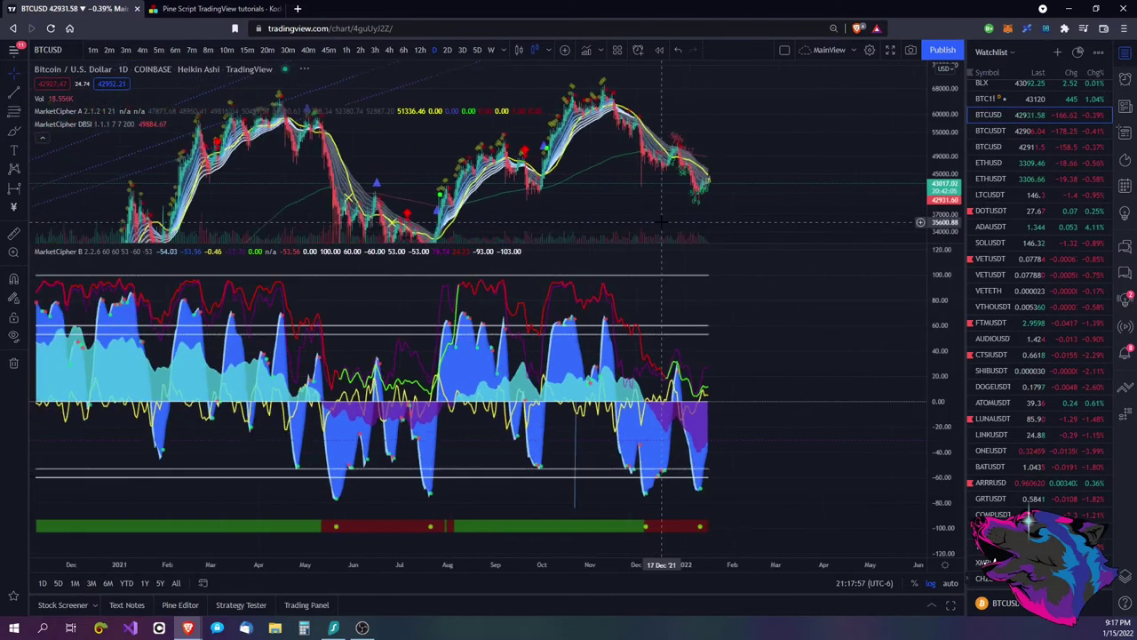
{"action": "scroll", "coordinate": [649, 188], "scroll_direction": "down", "scroll_amount": 2}
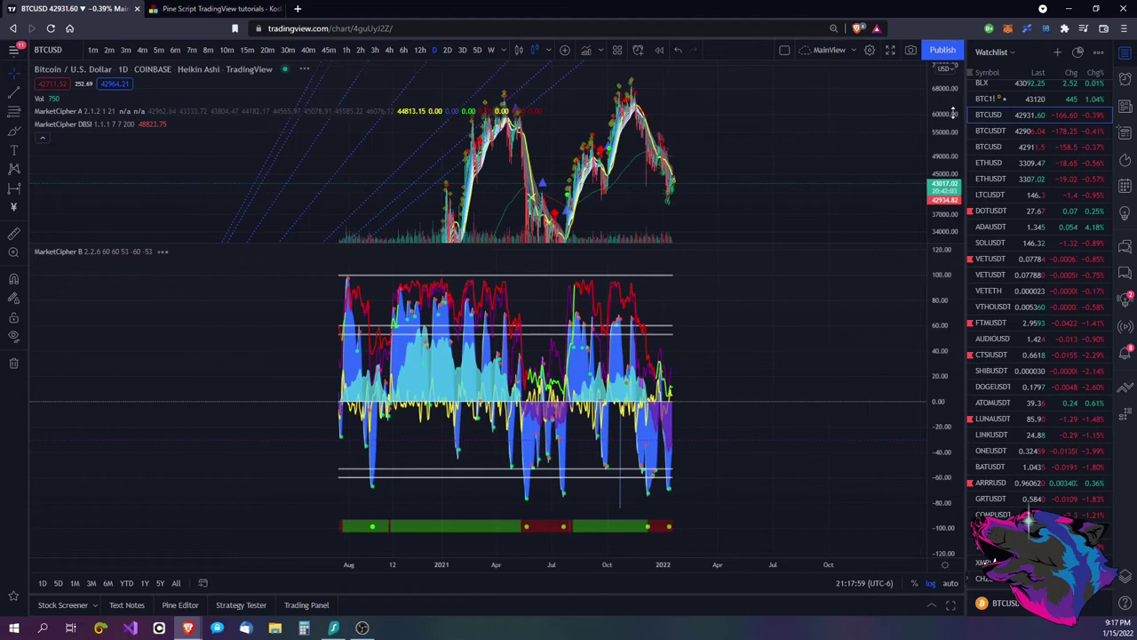
{"action": "scroll", "coordinate": [785, 182], "scroll_direction": "down", "scroll_amount": 3}
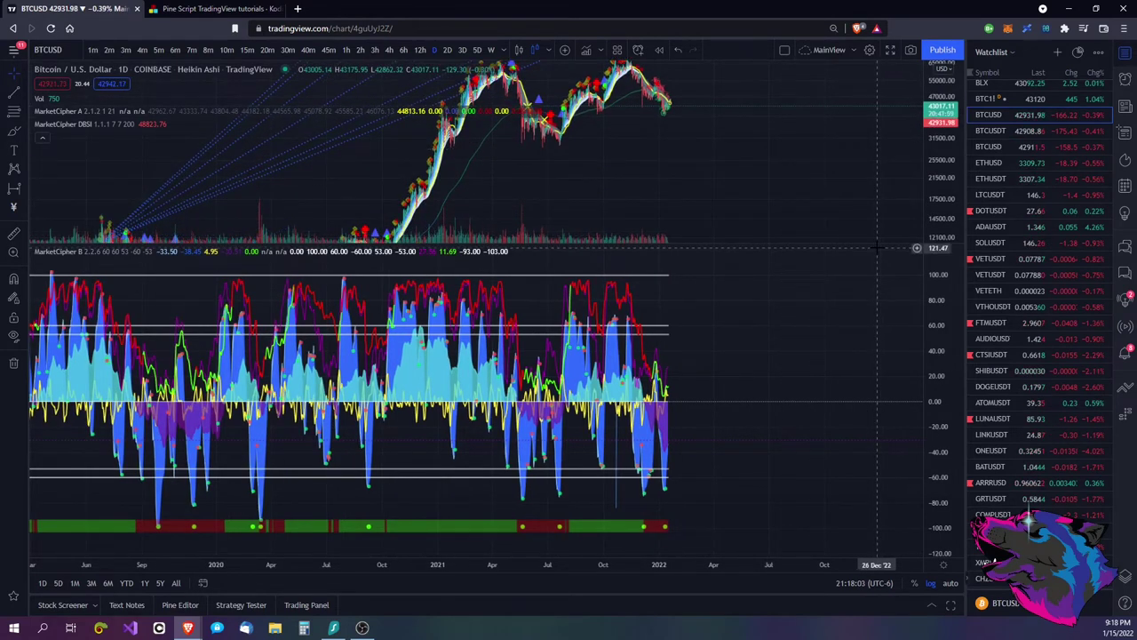
{"action": "left_click_drag", "start_coordinate": [878, 247], "coordinate": [878, 337]}
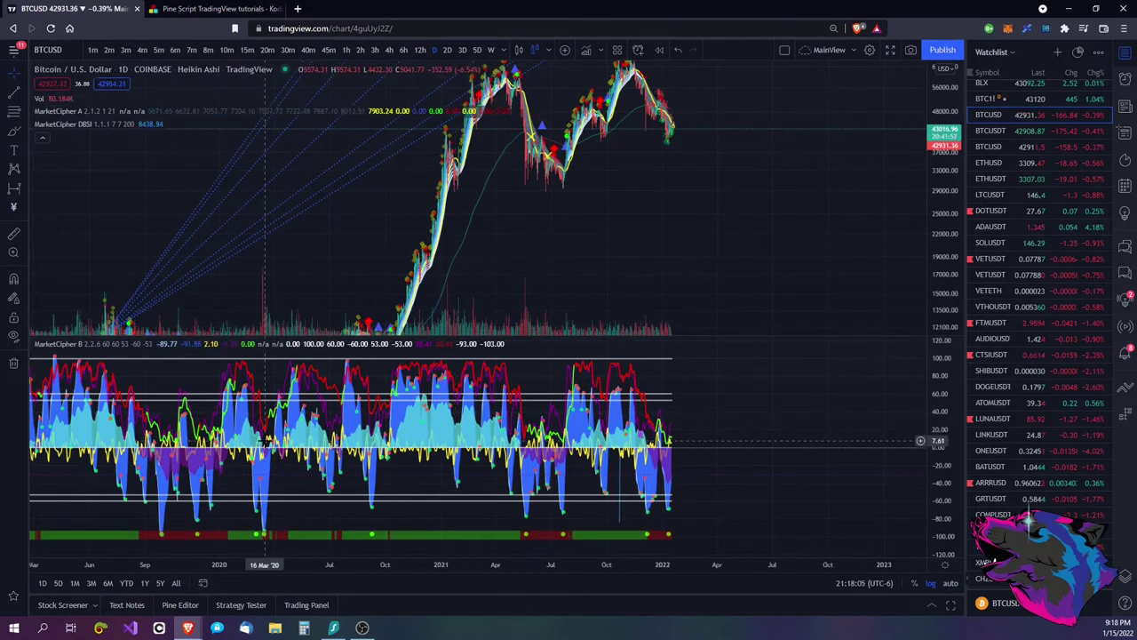
{"action": "left_click_drag", "start_coordinate": [569, 283], "coordinate": [429, 276]}
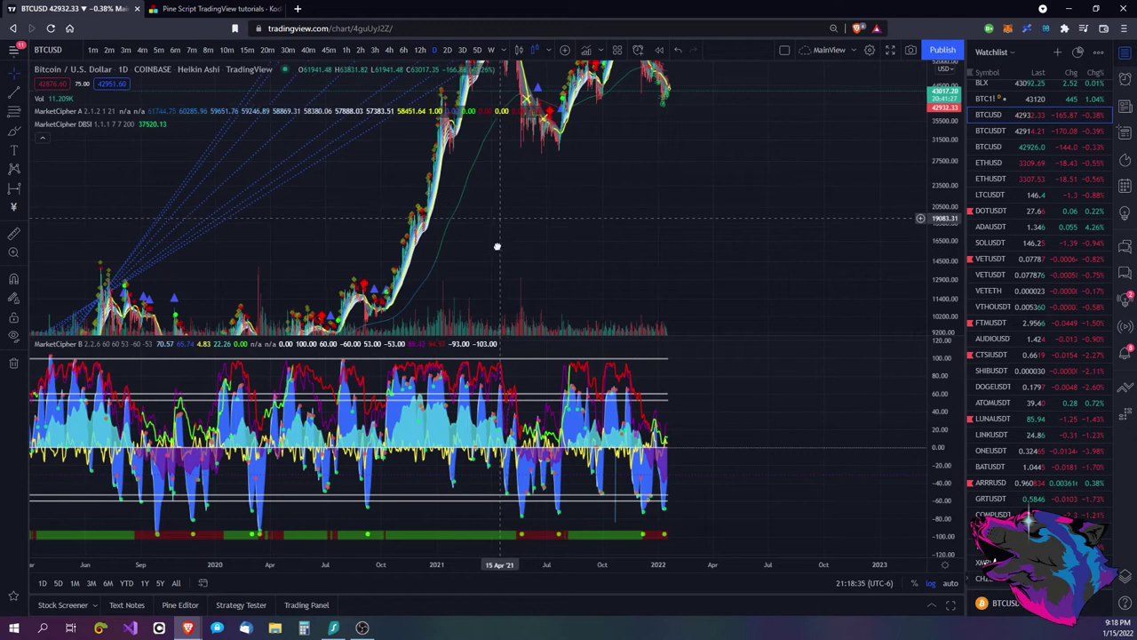
- Draw a descending trend line on MarketCipher B from about 64 on 25 November 2020 to about -3 on 9 June 2021
{"action": "key", "text": "alt+r"}
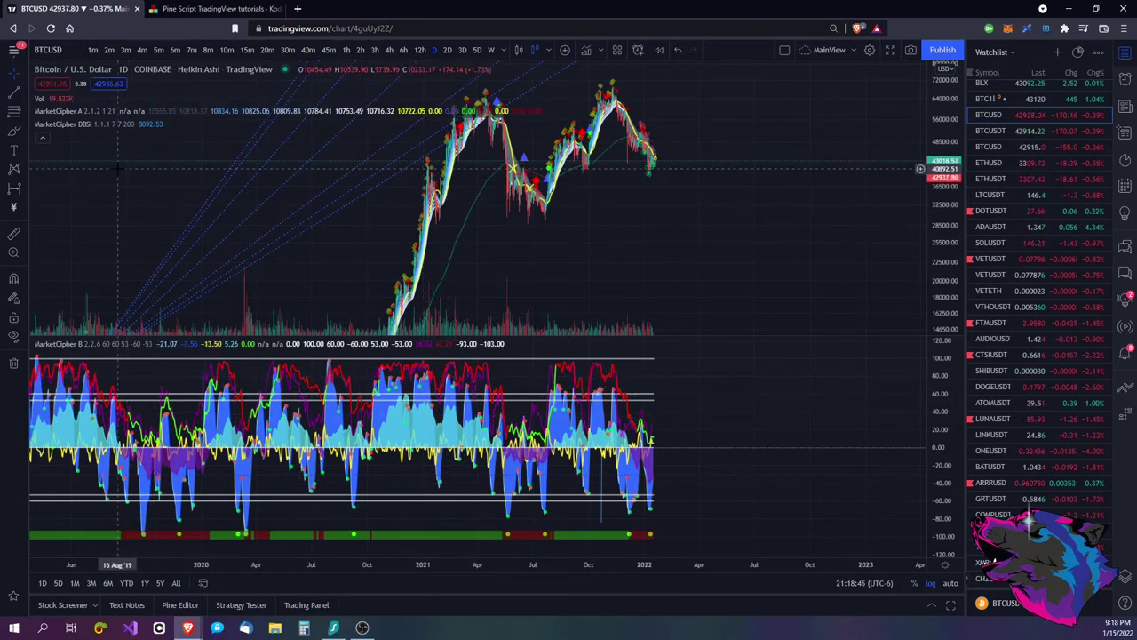
{"action": "left_click", "coordinate": [400, 390]}
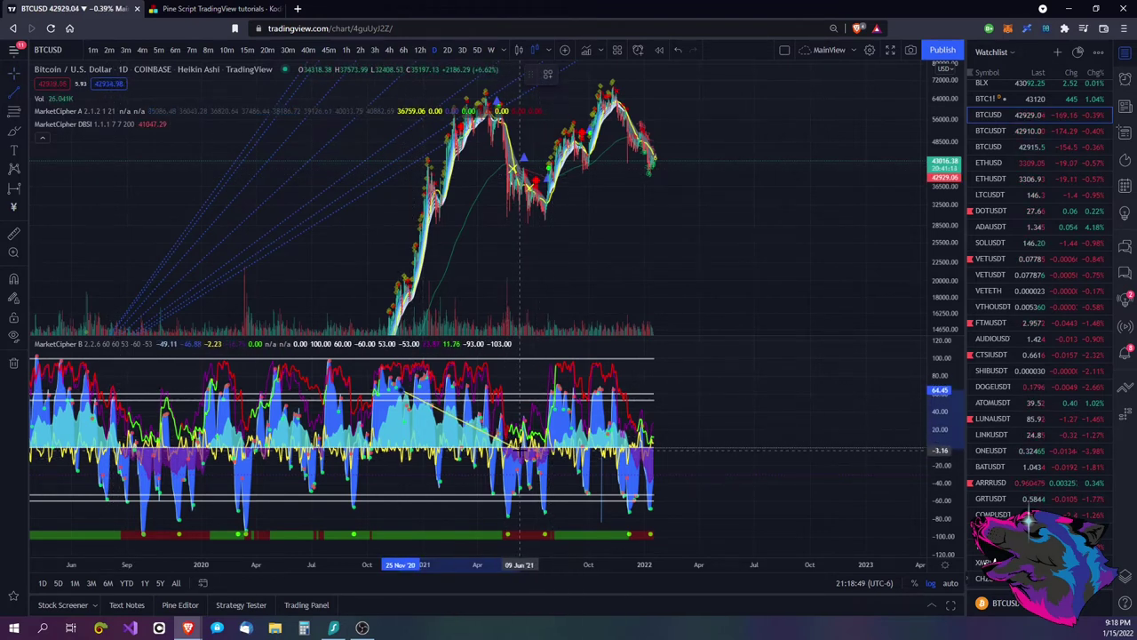
{"action": "left_click", "coordinate": [521, 452]}
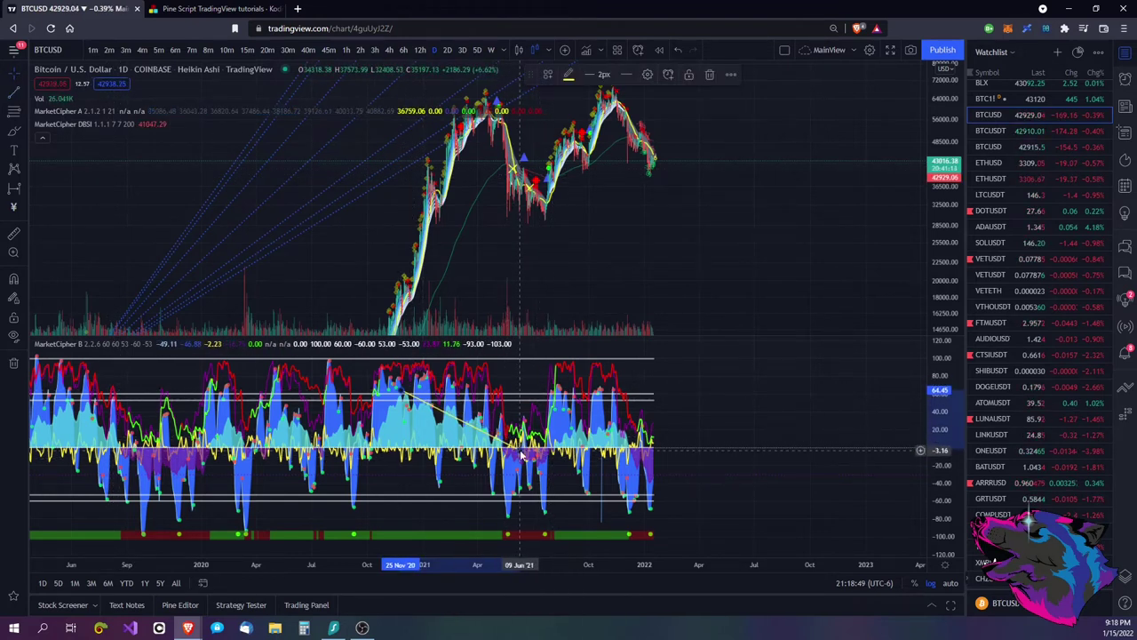
{"action": "left_click", "coordinate": [667, 249]}
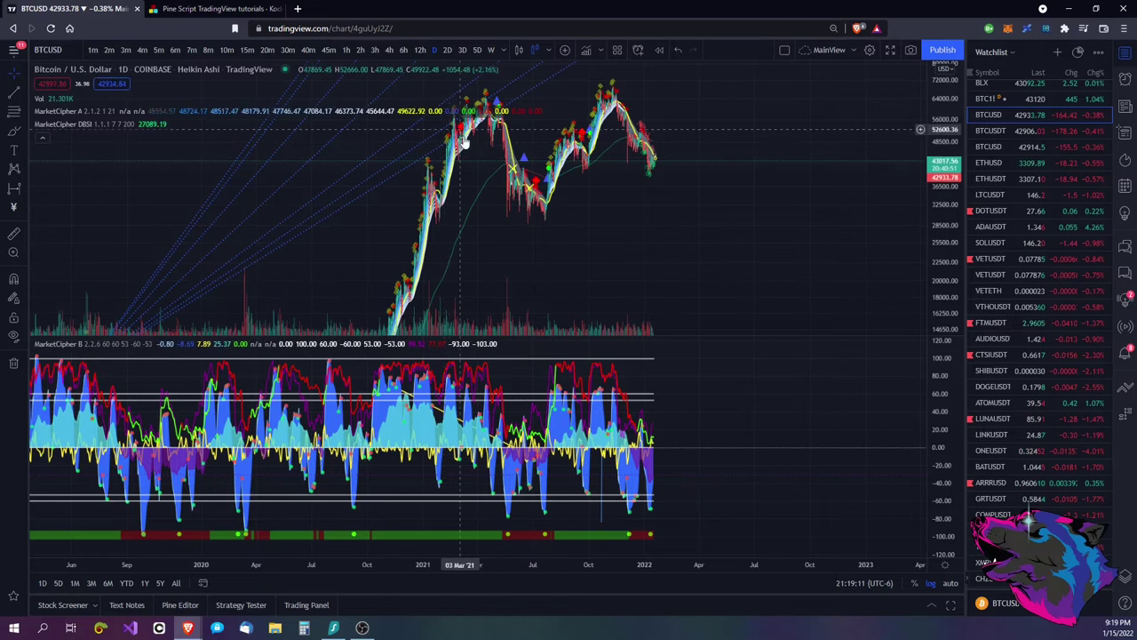
- Examine the MarketCipher A and B signals across the BTCUSD price history from 2018 to January 2022
{"action": "key", "text": "alt+r"}
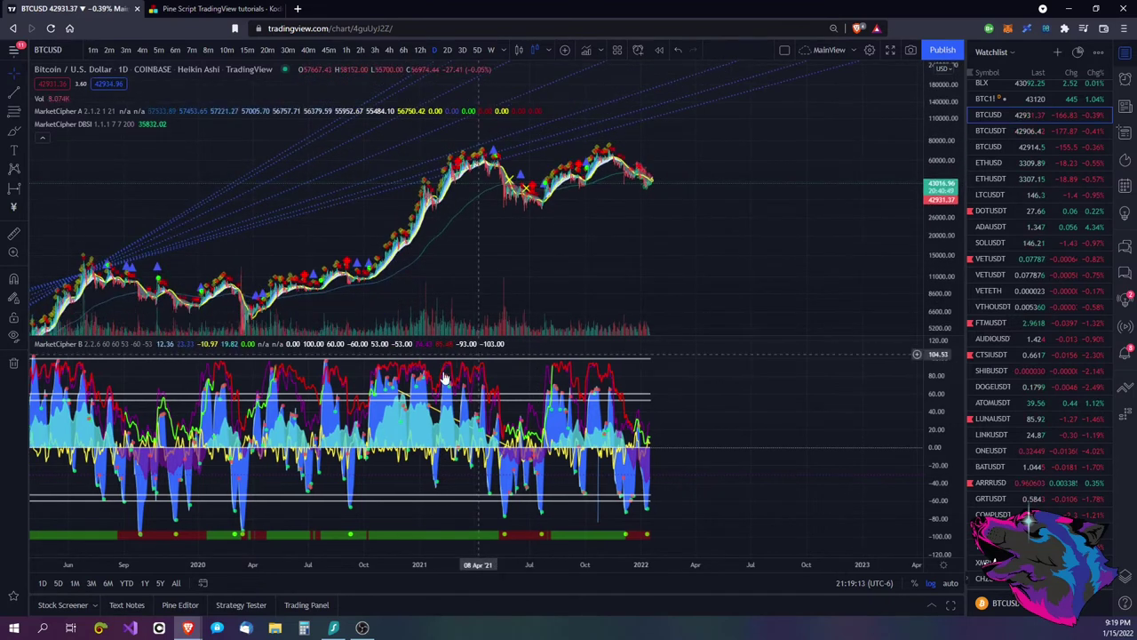
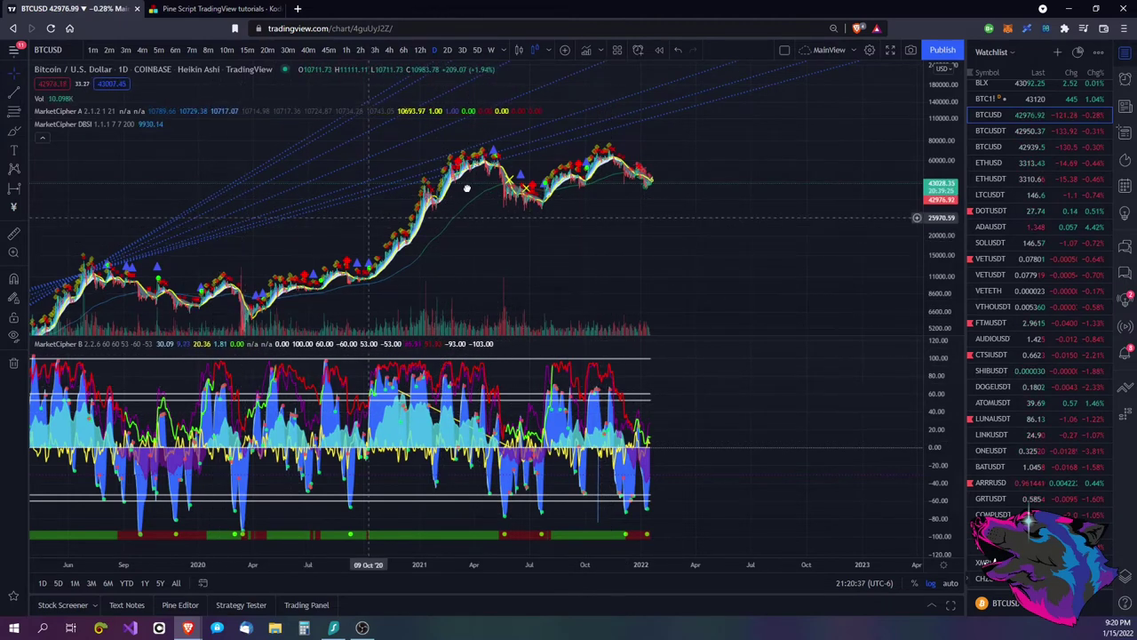
{"action": "left_click_drag", "start_coordinate": [465, 183], "coordinate": [604, 157]}
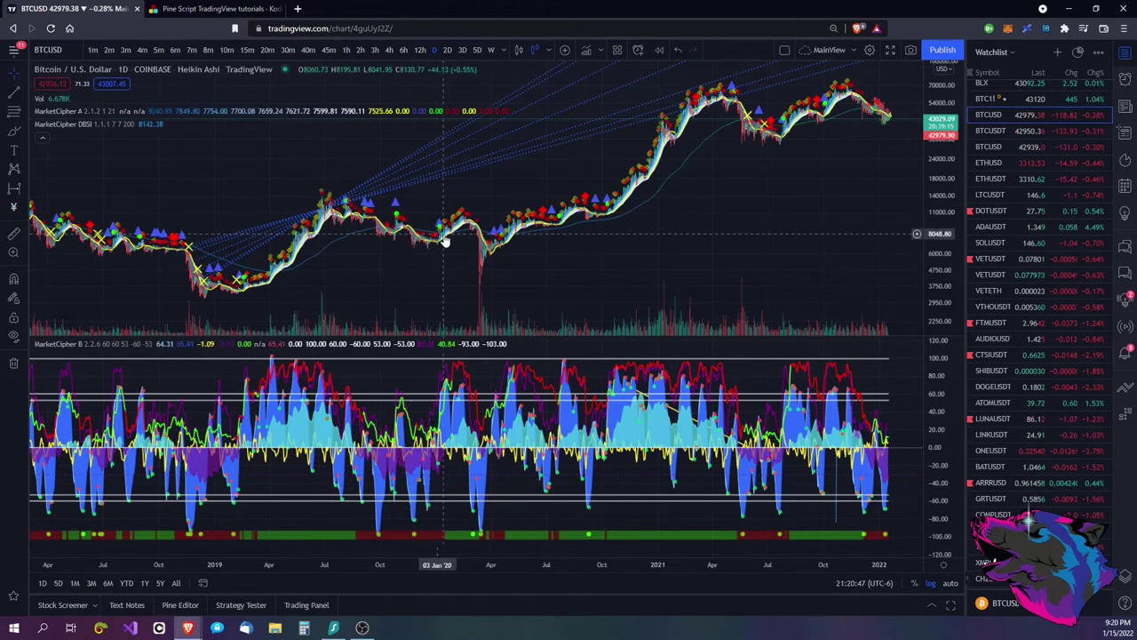
{"action": "left_click_drag", "start_coordinate": [476, 273], "coordinate": [420, 271]}
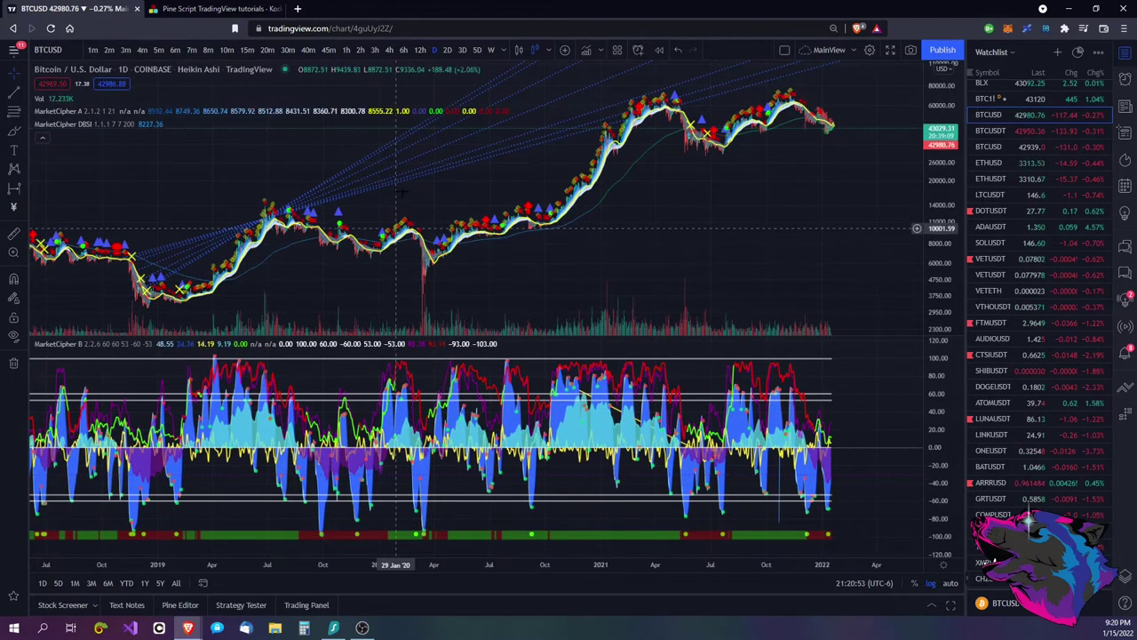
{"action": "left_click_drag", "start_coordinate": [730, 244], "coordinate": [606, 266]}
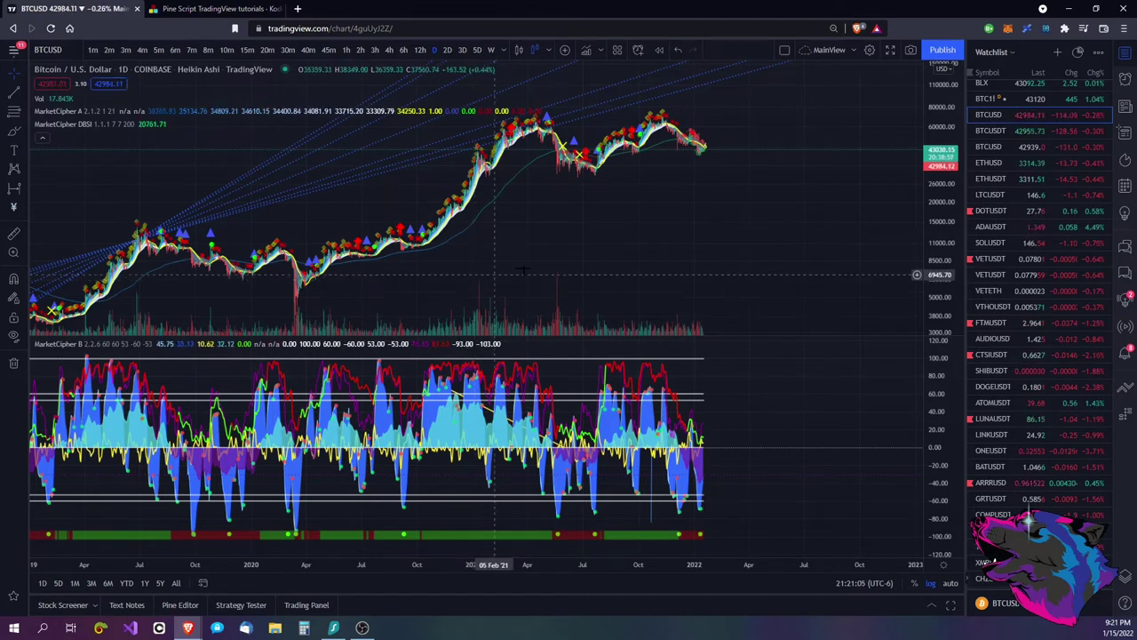
{"action": "left_click_drag", "start_coordinate": [607, 225], "coordinate": [548, 227]}
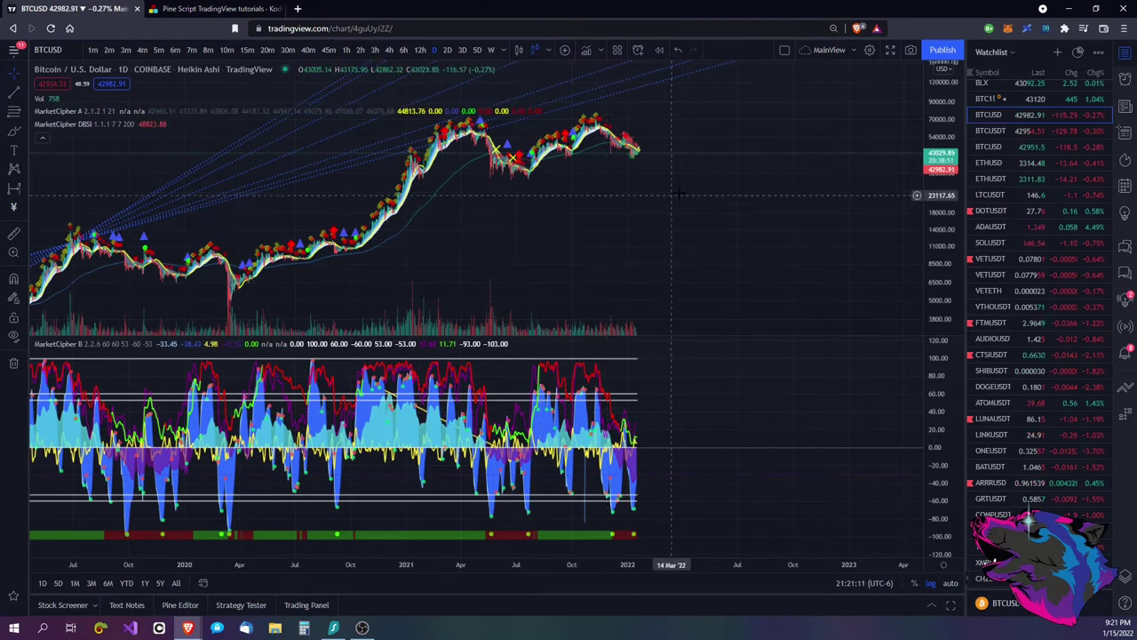
{"action": "left_click_drag", "start_coordinate": [718, 248], "coordinate": [702, 249]}
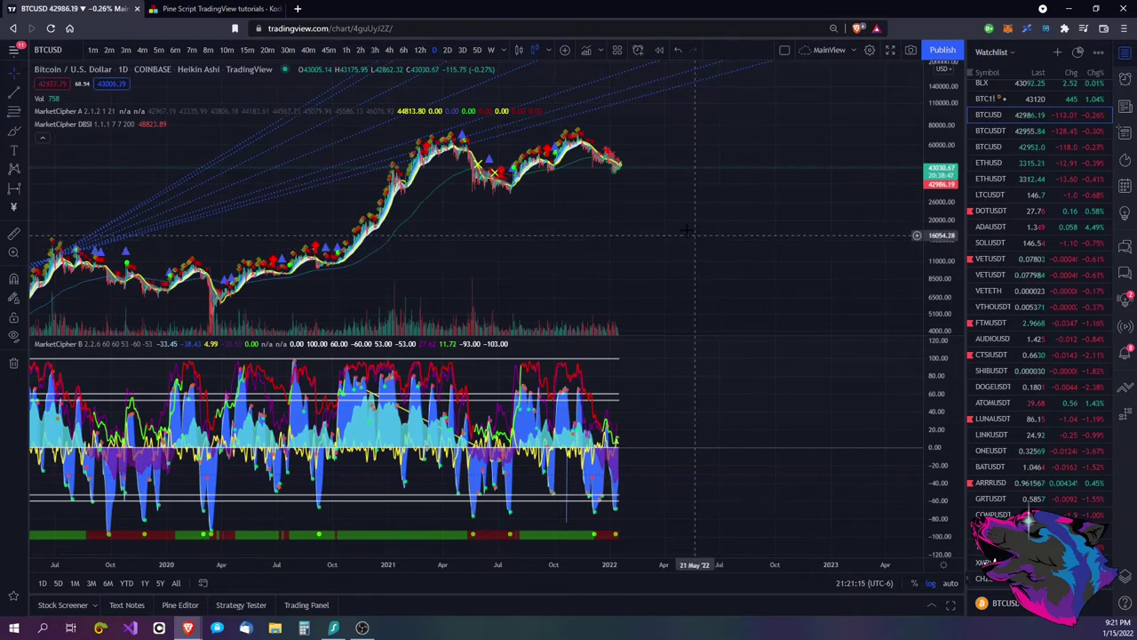
{"action": "scroll", "coordinate": [630, 226], "scroll_direction": "up", "scroll_amount": 5}
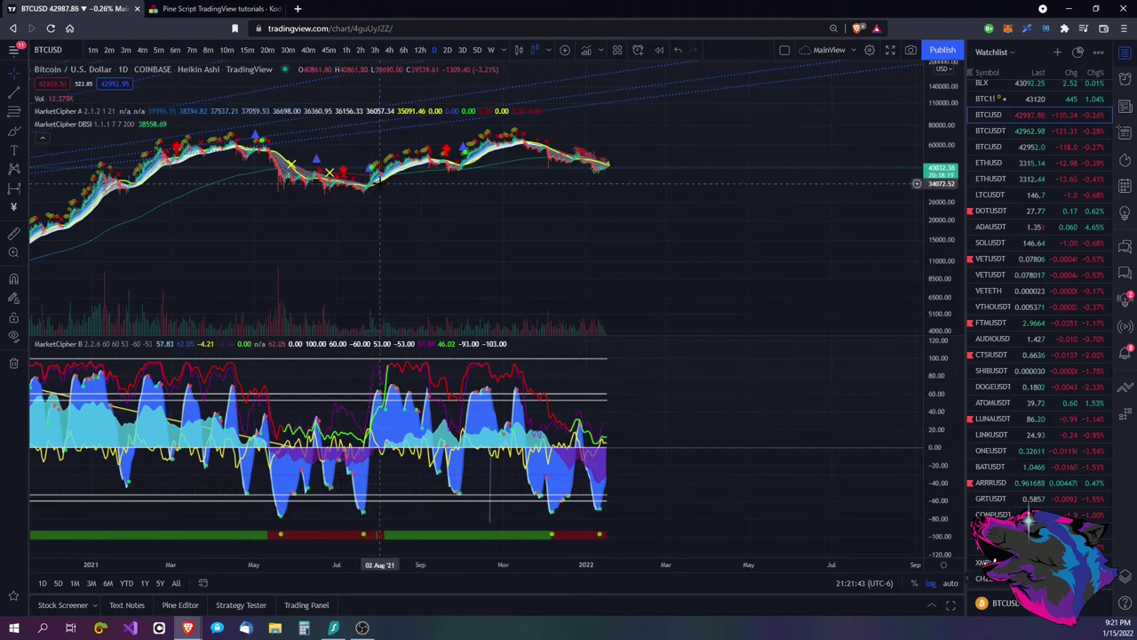
{"action": "left_click_drag", "start_coordinate": [523, 224], "coordinate": [549, 264]}
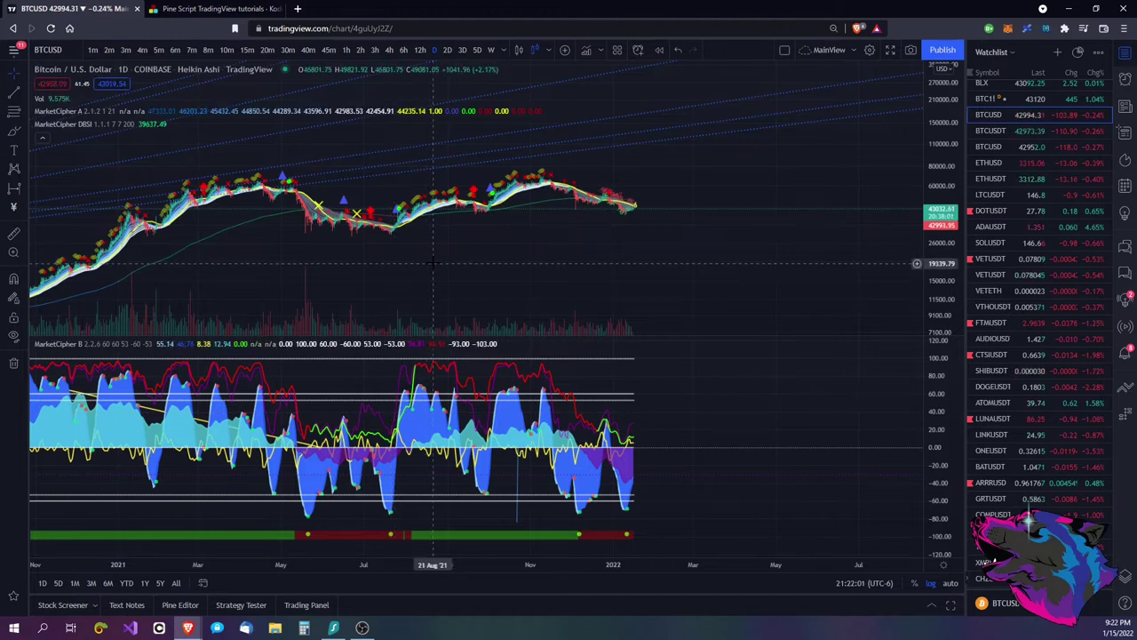
- Zoom in on the daily candles from about April 2021 to January 2022 and stretch the price scale vertically
{"action": "scroll", "coordinate": [433, 260], "scroll_direction": "up", "scroll_amount": 2}
{"action": "scroll", "coordinate": [430, 258], "scroll_direction": "up", "scroll_amount": 2}
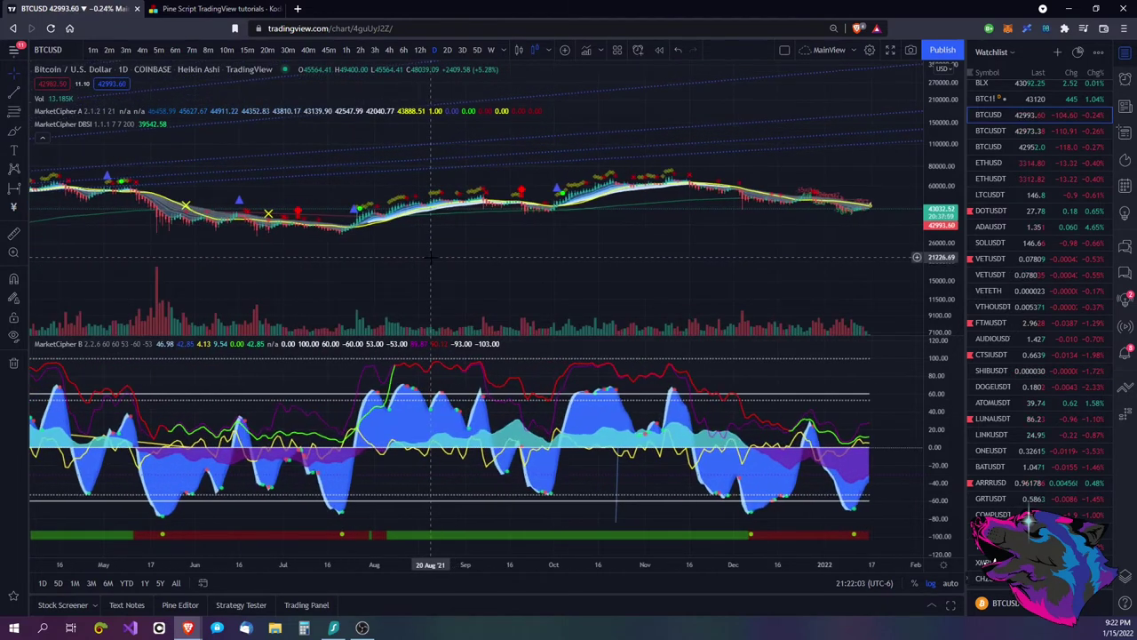
{"action": "left_click_drag", "start_coordinate": [430, 258], "coordinate": [518, 236]}
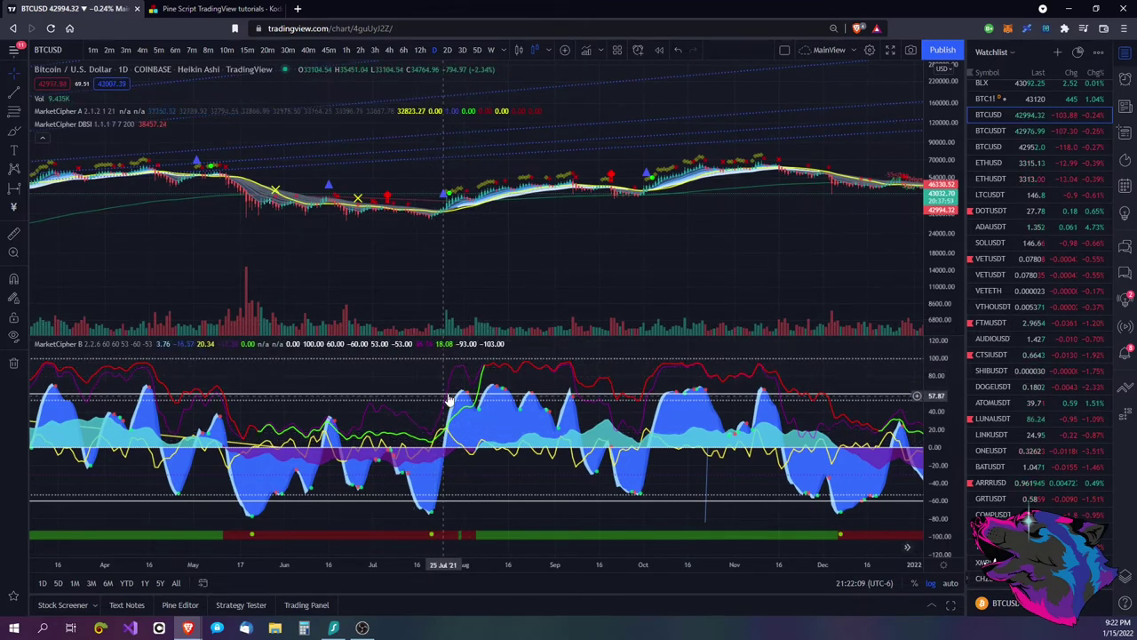
{"action": "scroll", "coordinate": [507, 253], "scroll_direction": "right", "scroll_amount": 3}
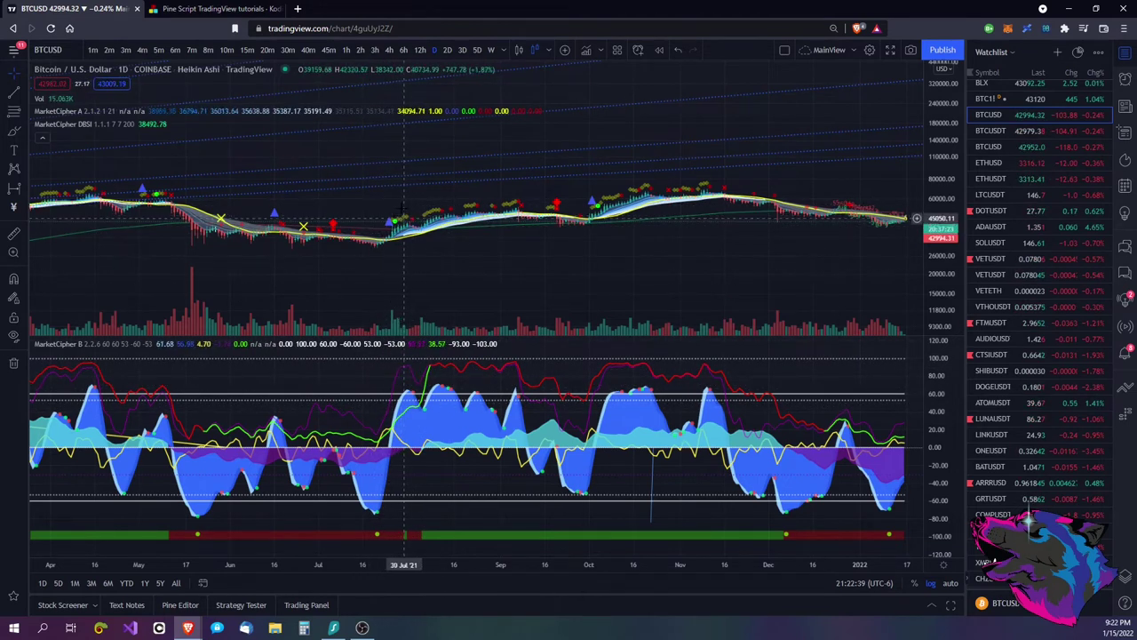
{"action": "left_click_drag", "start_coordinate": [949, 282], "coordinate": [949, 236]}
{"action": "left_click_drag", "start_coordinate": [711, 203], "coordinate": [758, 193]}
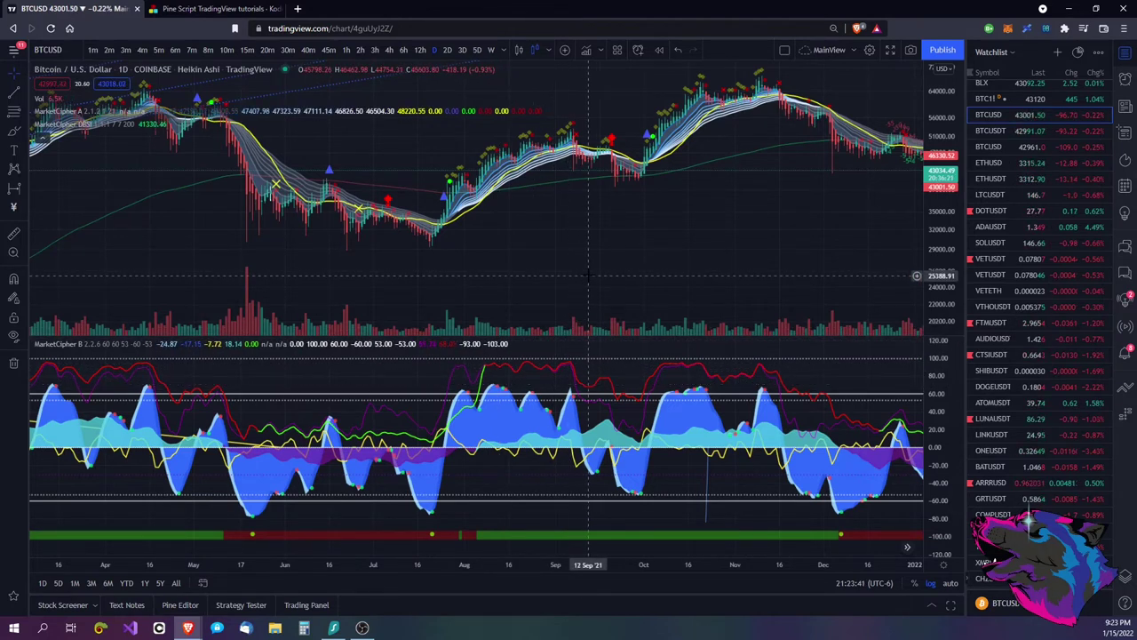
- Compare the MarketCipher A and B signals with the BTCUSD price moves from October 2020 to January 2022
{"action": "left_click_drag", "start_coordinate": [560, 202], "coordinate": [770, 234]}
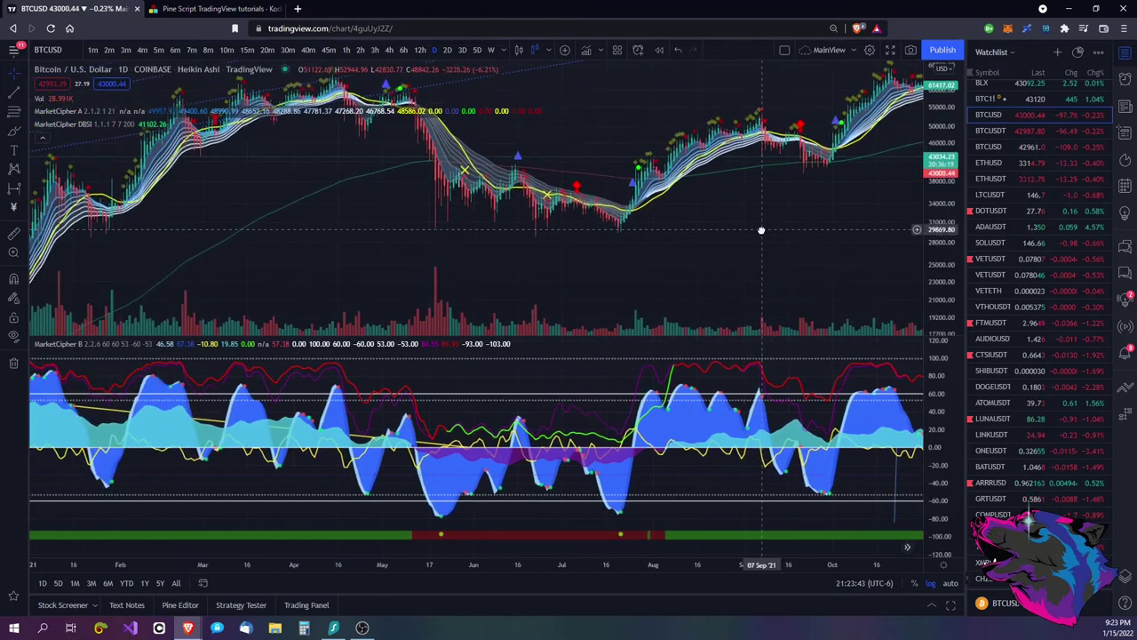
{"action": "left_click_drag", "start_coordinate": [183, 264], "coordinate": [394, 271]}
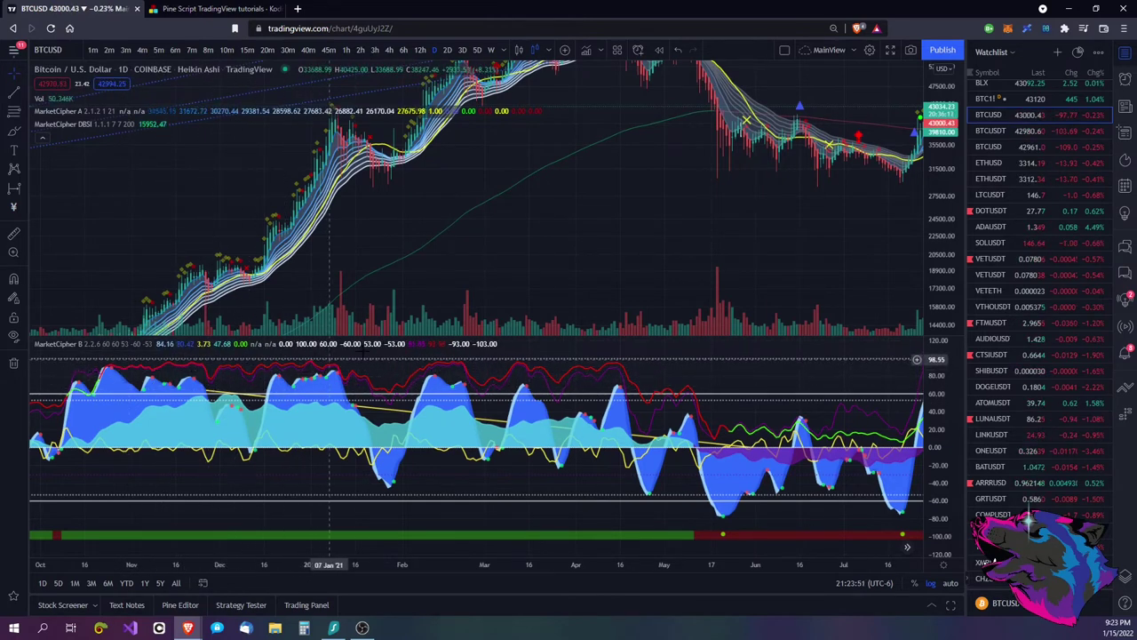
{"action": "left_click_drag", "start_coordinate": [650, 231], "coordinate": [370, 233]}
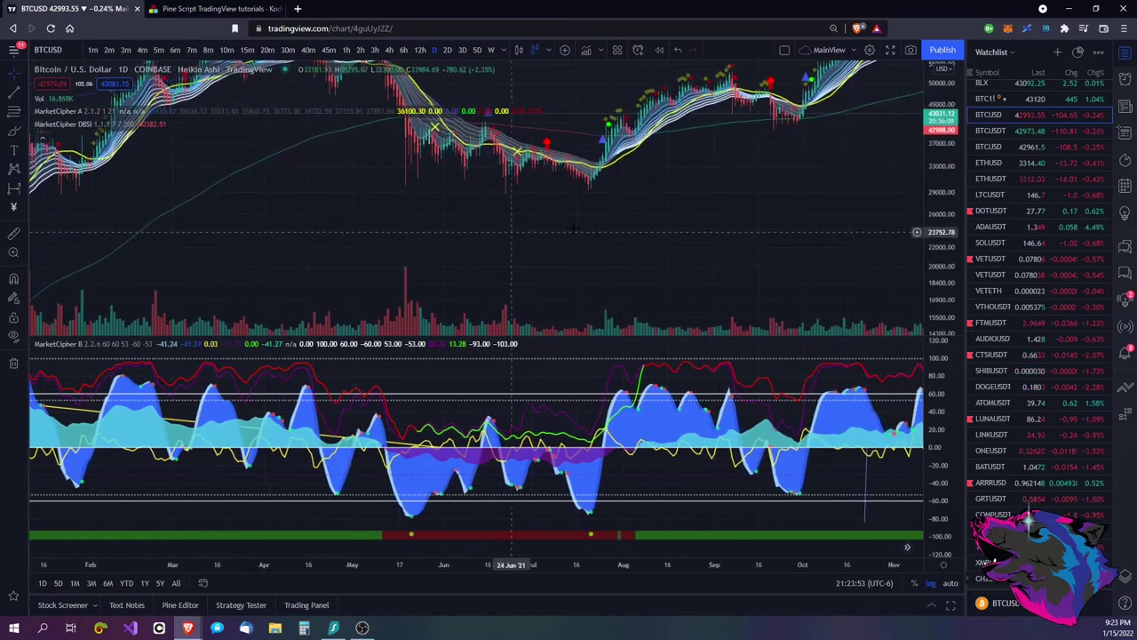
{"action": "left_click_drag", "start_coordinate": [724, 178], "coordinate": [546, 188]}
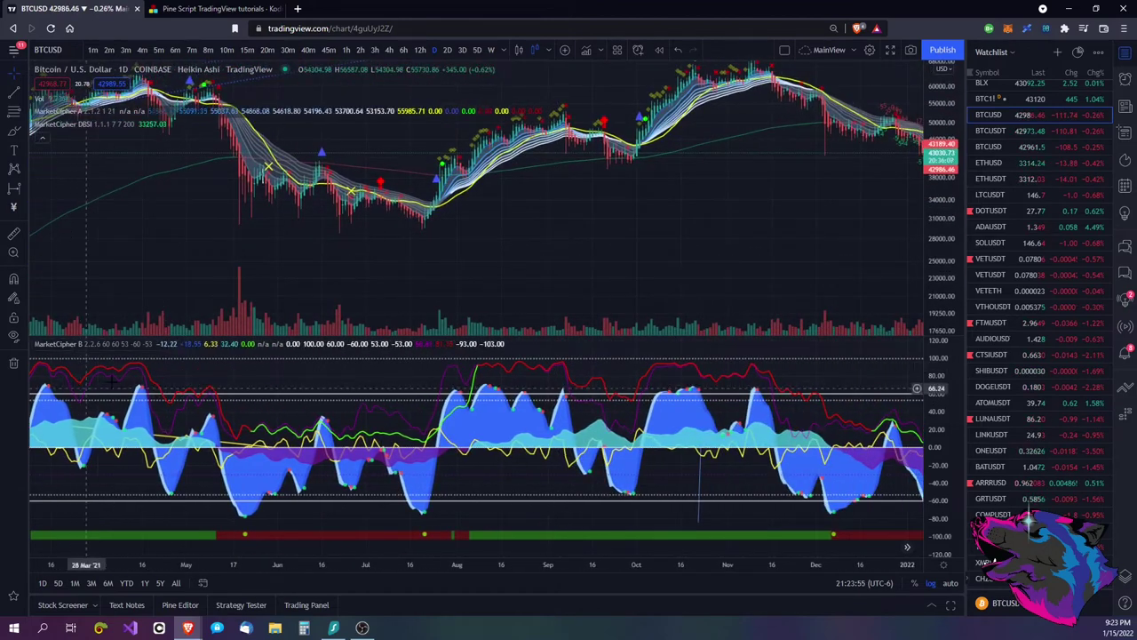
{"action": "left_click_drag", "start_coordinate": [531, 260], "coordinate": [423, 266]}
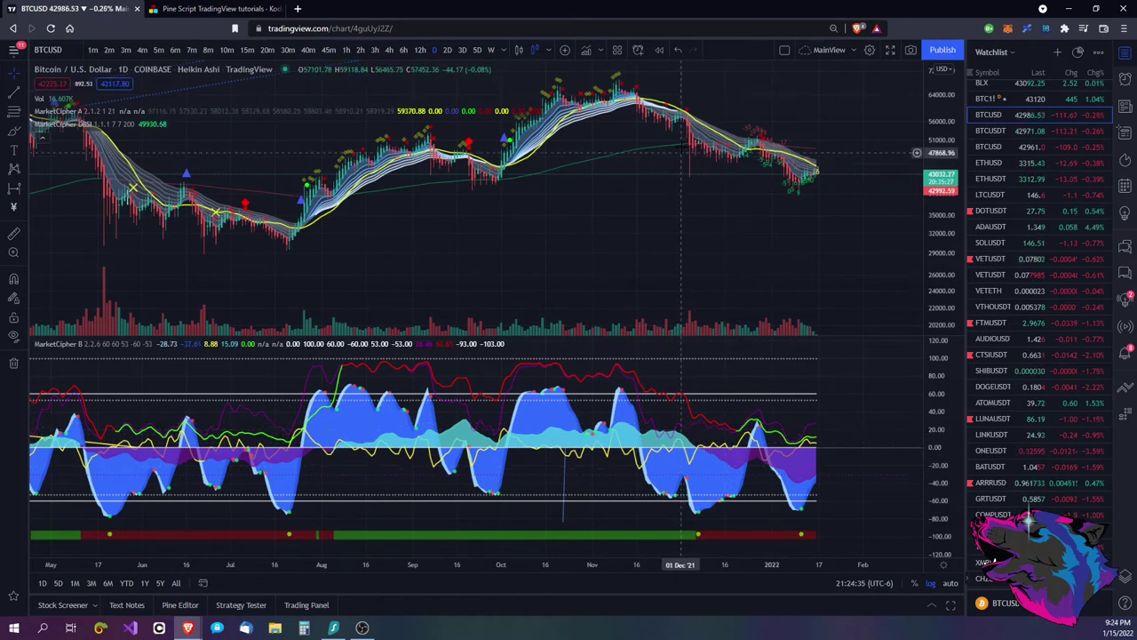
{"action": "left_click_drag", "start_coordinate": [632, 93], "coordinate": [647, 156]}
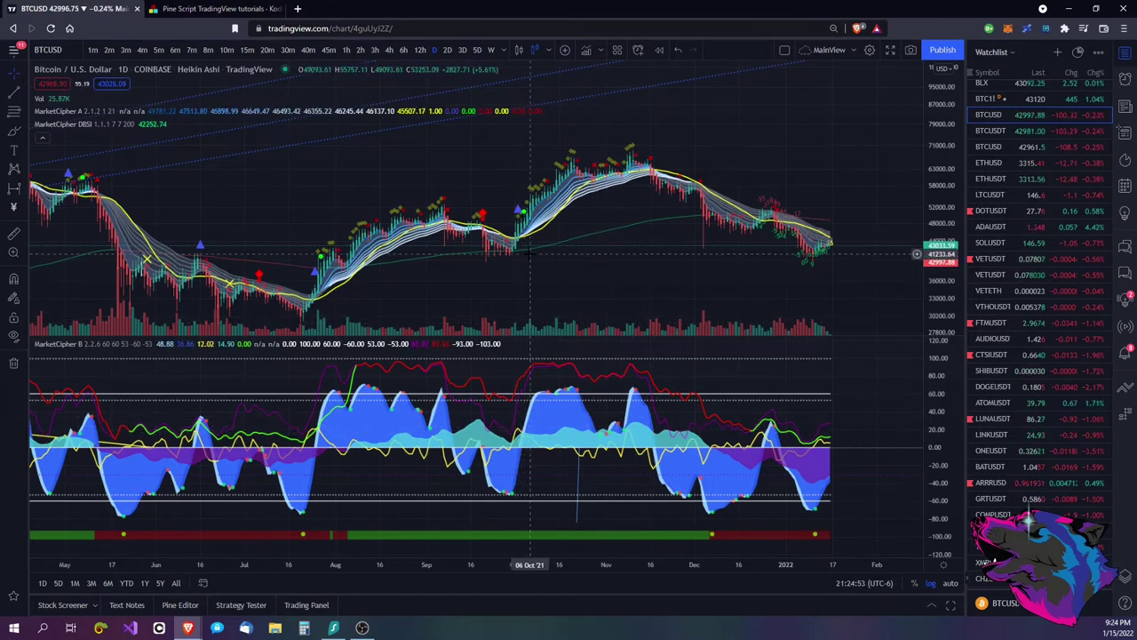
- Sketch a freehand brush curve over the MarketCipher B money flow from about mid-July 2020 to early July 2021
{"action": "scroll", "coordinate": [533, 242], "scroll_direction": "down", "scroll_amount": 2}
{"action": "scroll", "coordinate": [536, 240], "scroll_direction": "down", "scroll_amount": 2}
{"action": "left_click_drag", "start_coordinate": [293, 284], "coordinate": [630, 254]}
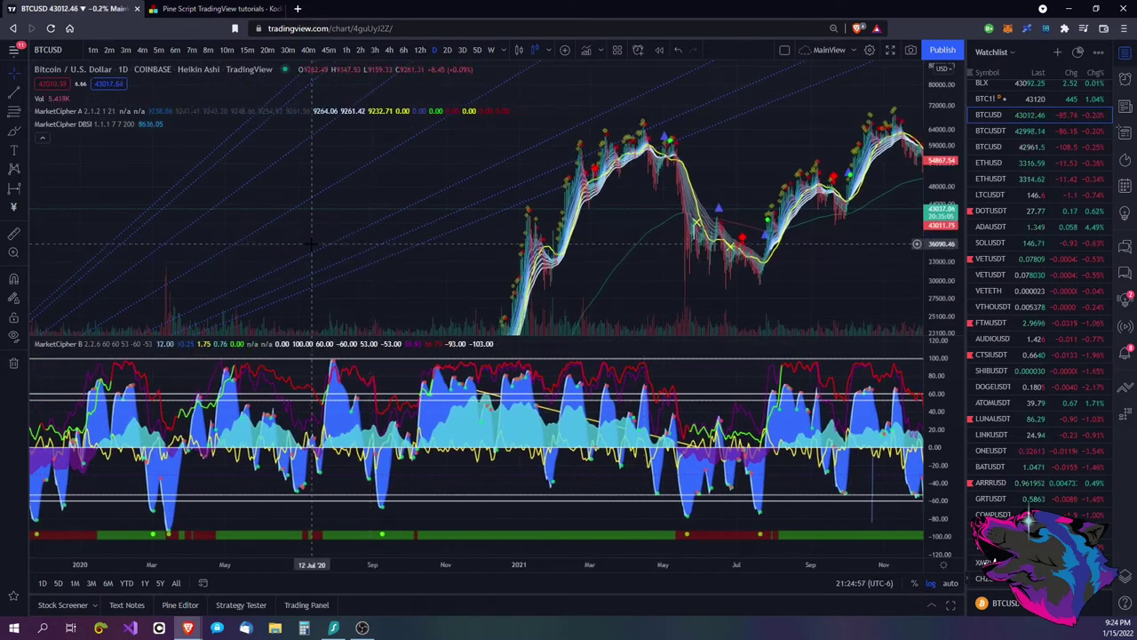
{"action": "left_click", "coordinate": [13, 134]}
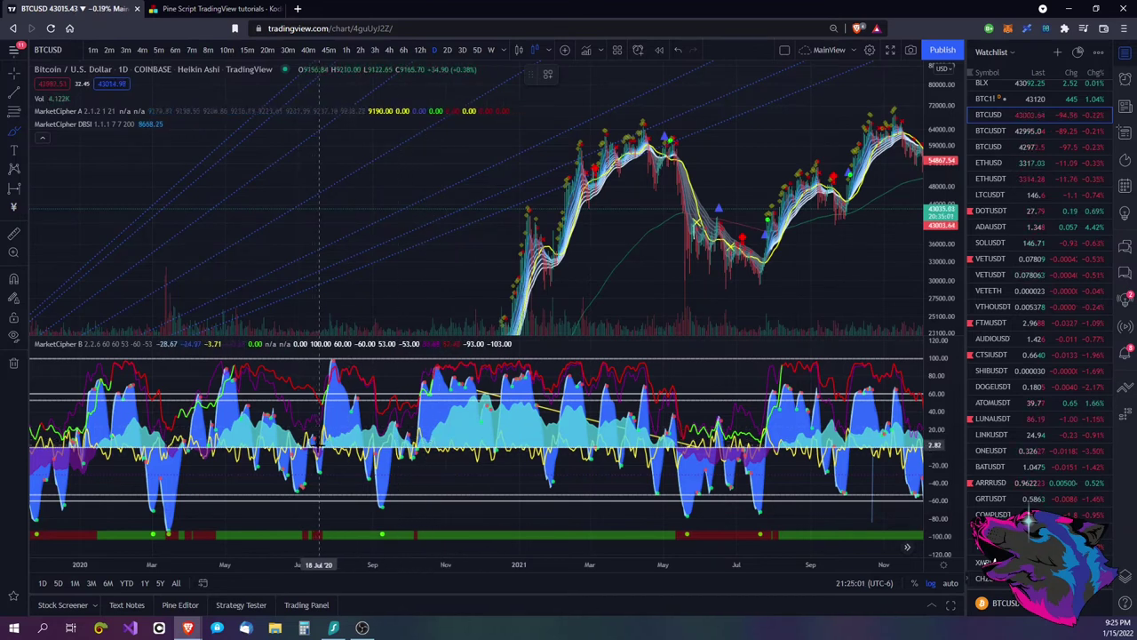
{"action": "left_click", "coordinate": [320, 444]}
{"action": "left_click", "coordinate": [531, 405]}
{"action": "left_click", "coordinate": [716, 460]}
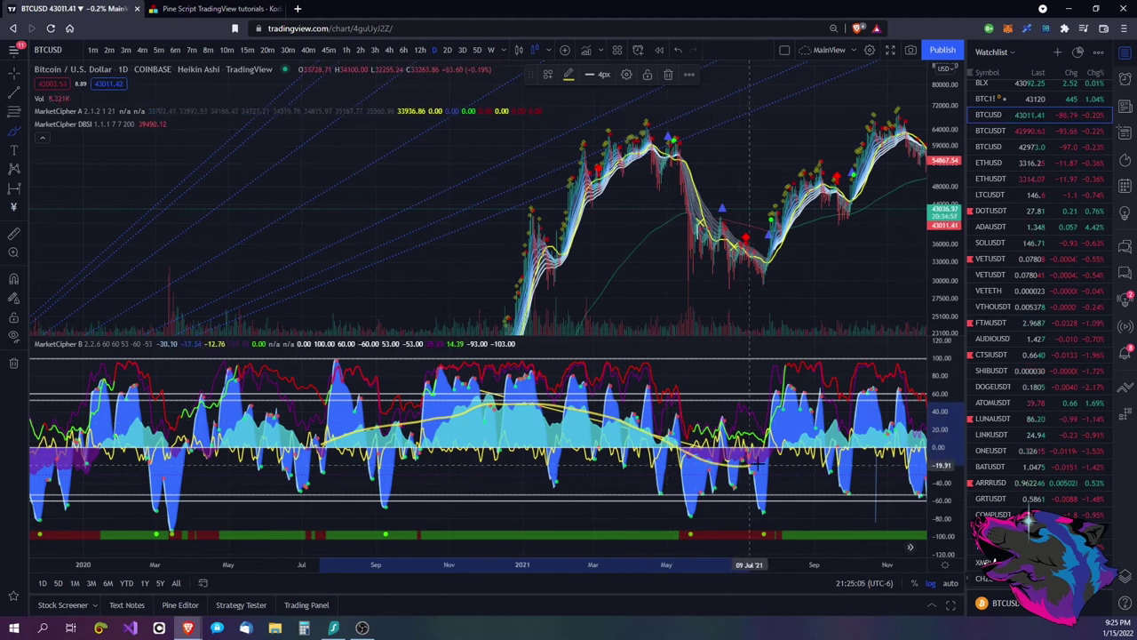
{"action": "left_click", "coordinate": [876, 418]}
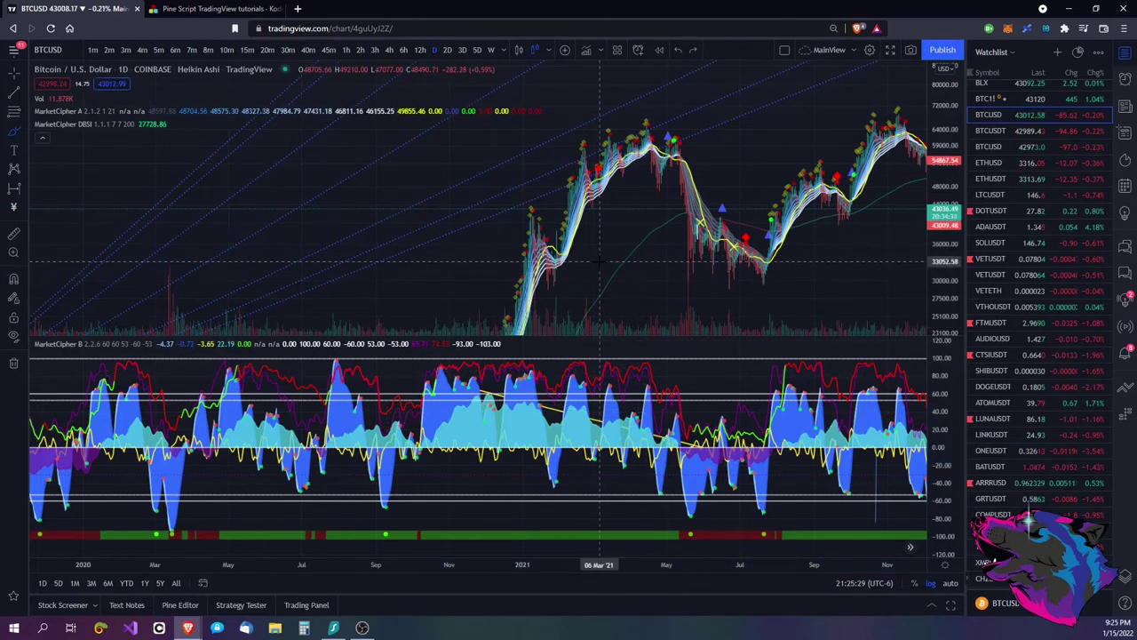
- Examine the MarketCipher B money flow and DBSI signals across the price history from 2018 to January 2022
{"action": "left_click_drag", "start_coordinate": [684, 303], "coordinate": [474, 276]}
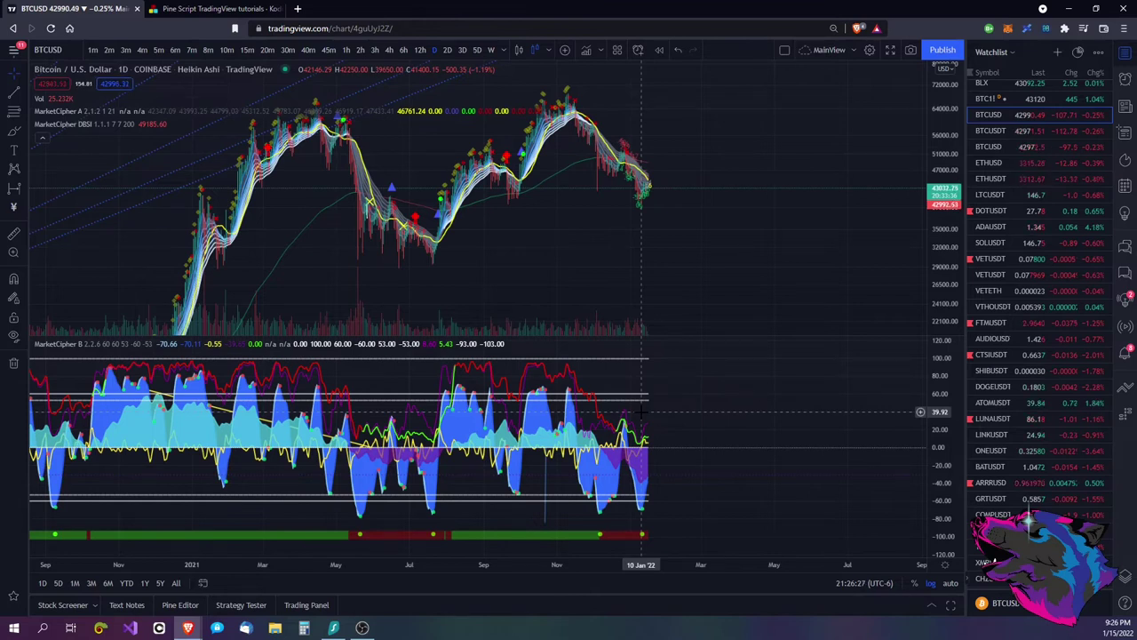
{"action": "scroll", "coordinate": [487, 267], "scroll_direction": "left", "scroll_amount": 10}
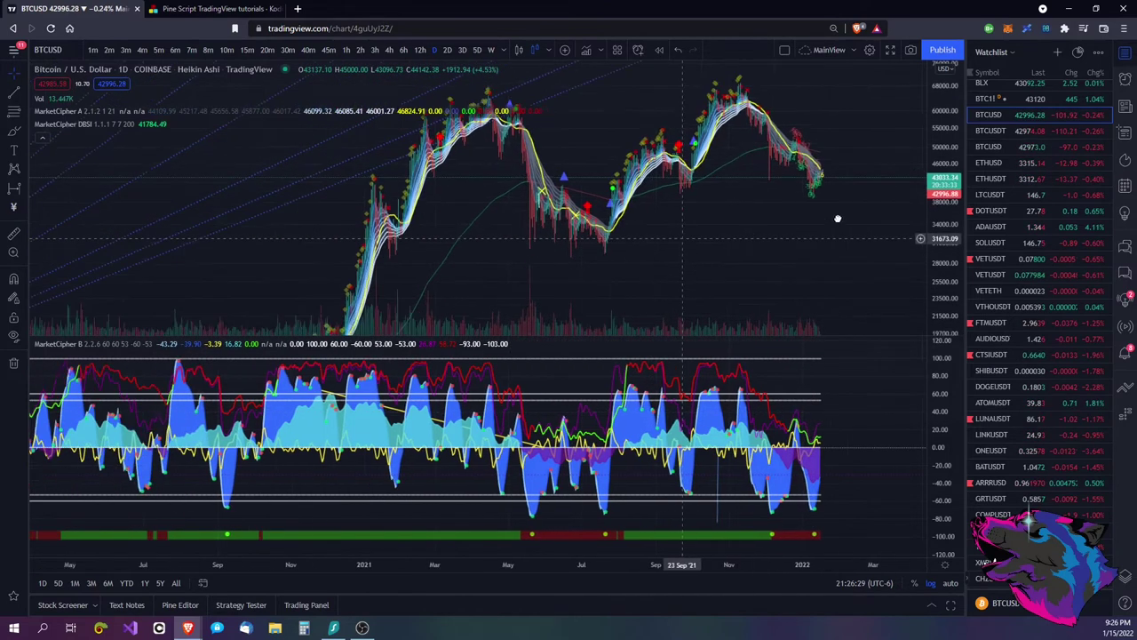
{"action": "scroll", "coordinate": [487, 284], "scroll_direction": "left", "scroll_amount": 10}
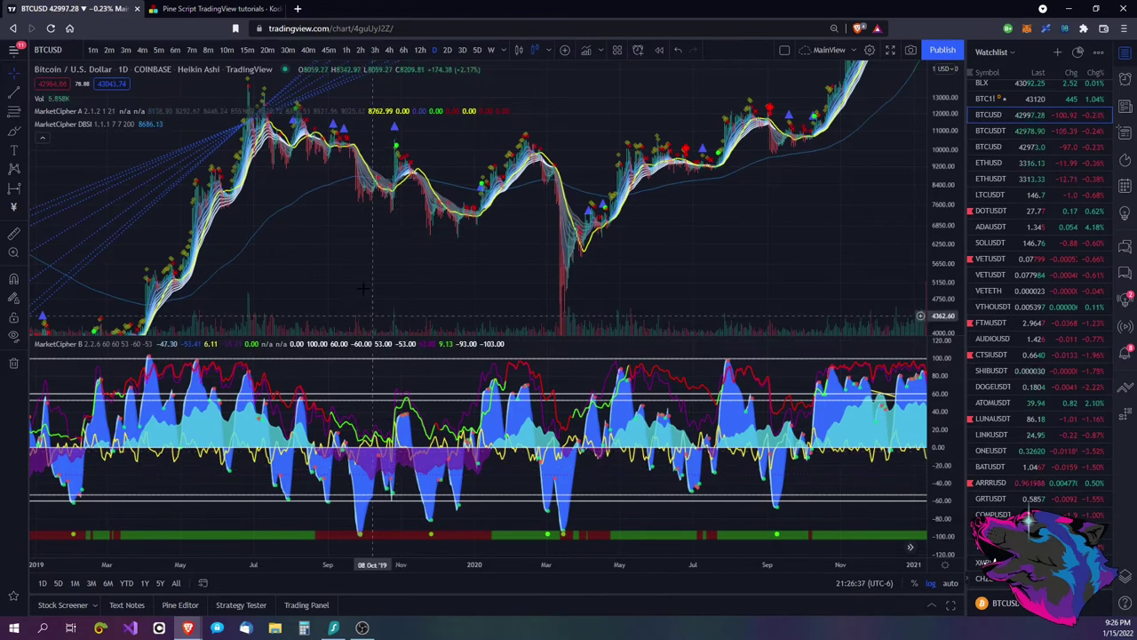
{"action": "scroll", "coordinate": [571, 237], "scroll_direction": "left", "scroll_amount": 1}
{"action": "scroll", "coordinate": [570, 237], "scroll_direction": "left", "scroll_amount": 10}
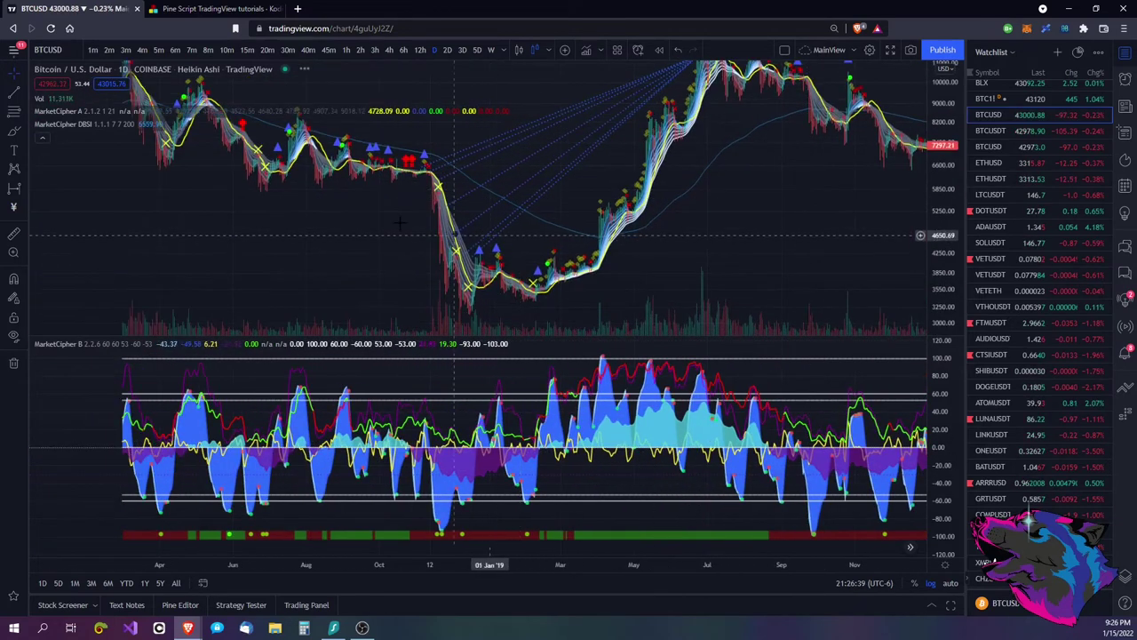
{"action": "scroll", "coordinate": [302, 241], "scroll_direction": "right", "scroll_amount": 2}
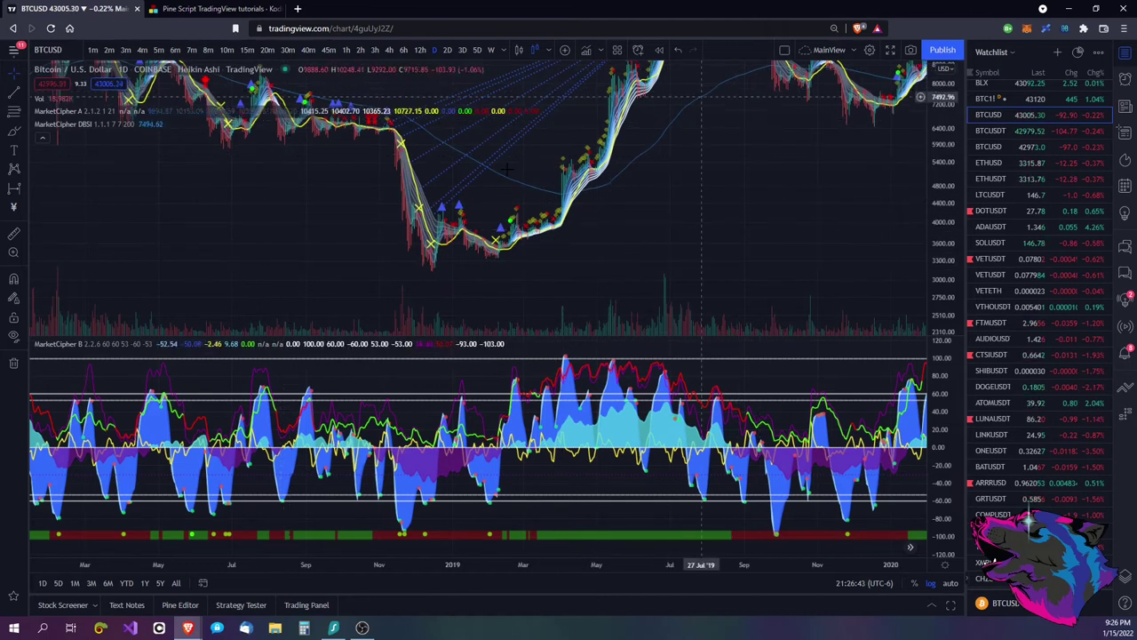
{"action": "scroll", "coordinate": [749, 292], "scroll_direction": "left", "scroll_amount": 1}
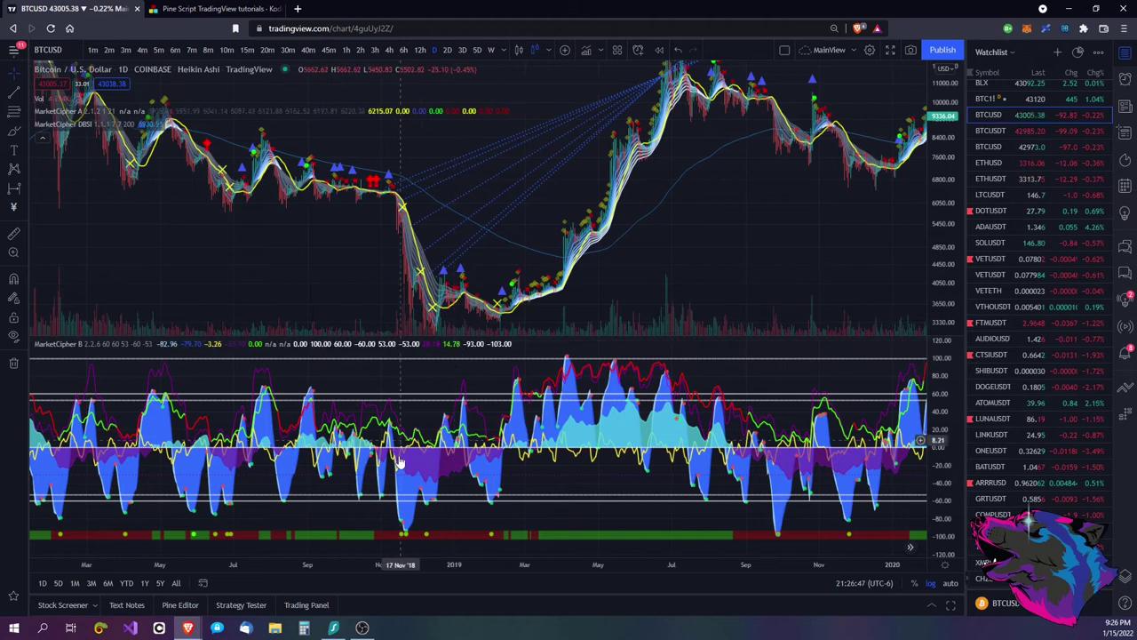
{"action": "scroll", "coordinate": [467, 201], "scroll_direction": "right", "scroll_amount": 2}
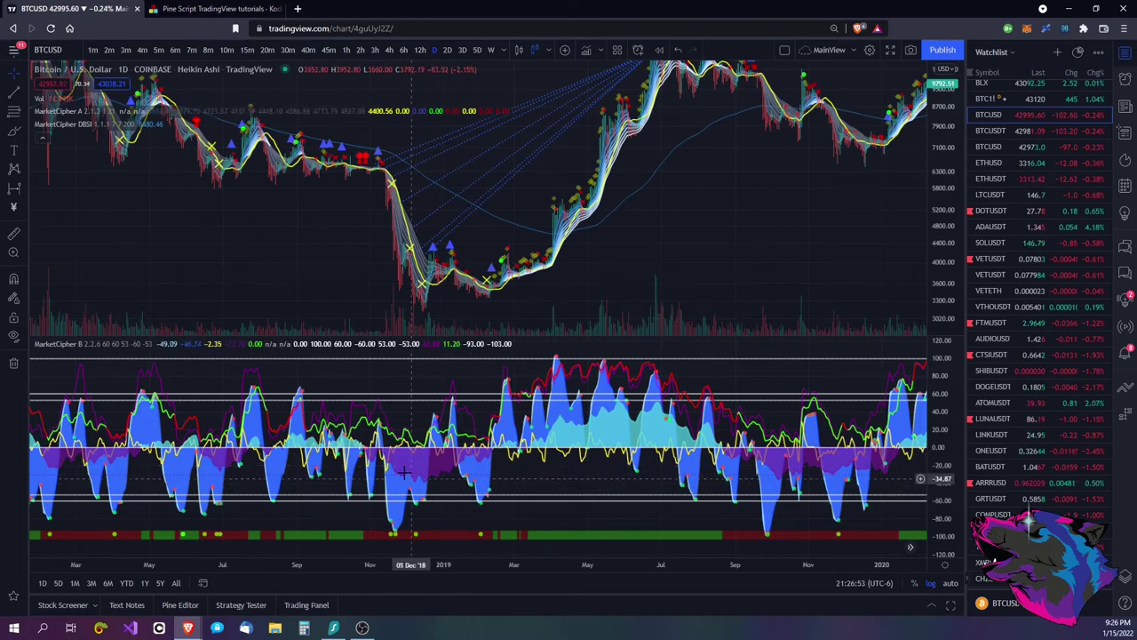
{"action": "scroll", "coordinate": [368, 246], "scroll_direction": "right", "scroll_amount": 10}
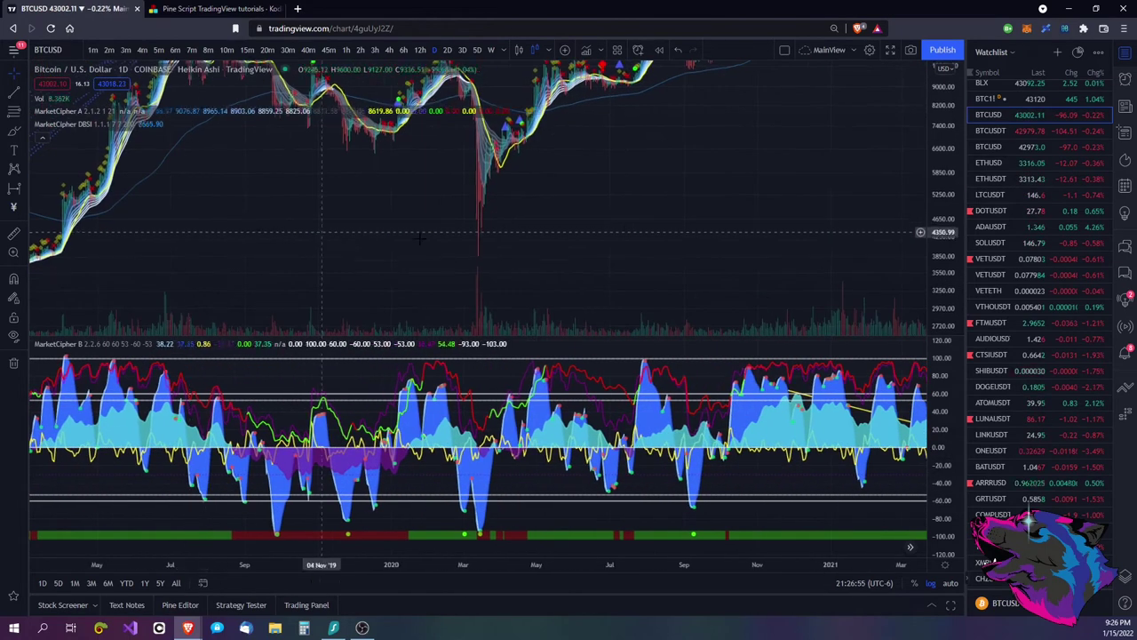
{"action": "scroll", "coordinate": [361, 267], "scroll_direction": "left", "scroll_amount": 10}
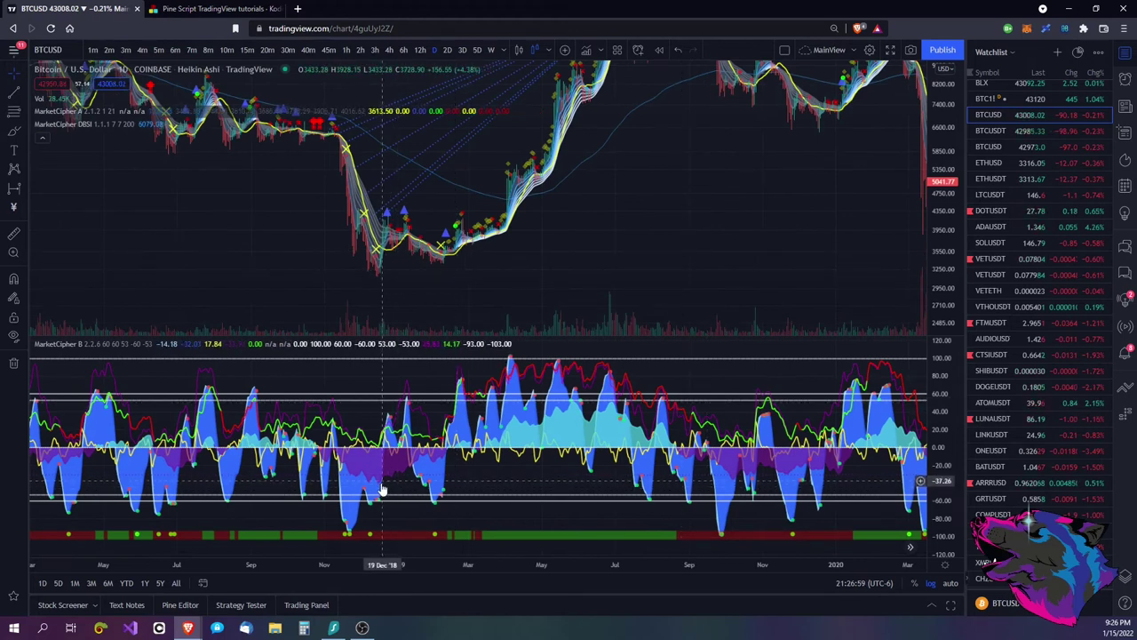
{"action": "left_click_drag", "start_coordinate": [698, 241], "coordinate": [144, 224]}
{"action": "scroll", "coordinate": [145, 224], "scroll_direction": "right", "scroll_amount": 15}
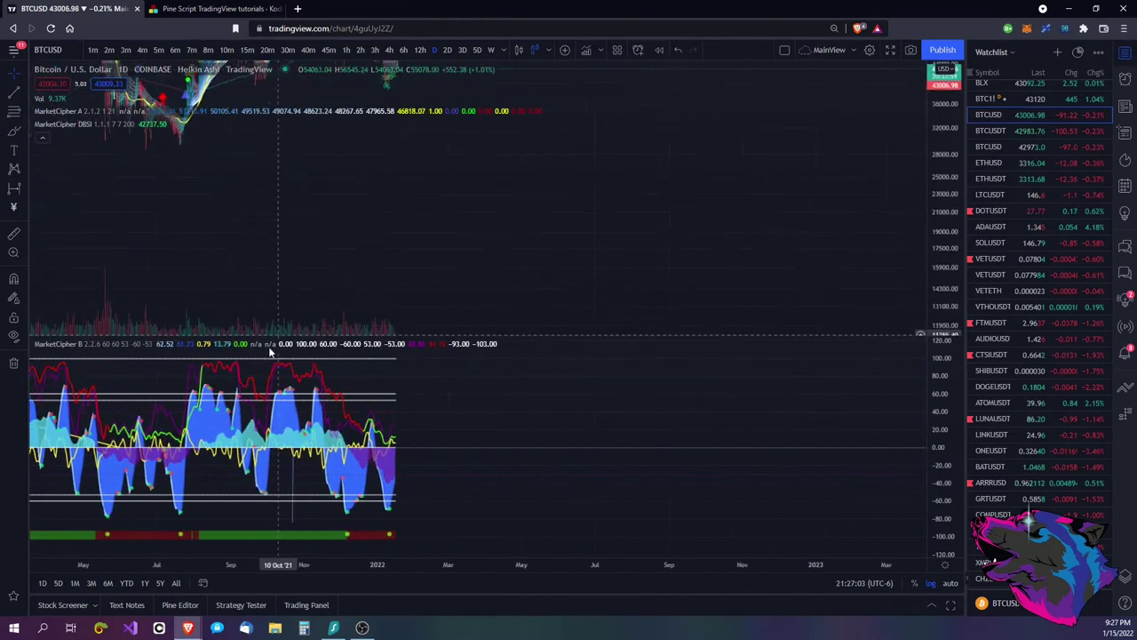
{"action": "scroll", "coordinate": [383, 241], "scroll_direction": "left", "scroll_amount": 2}
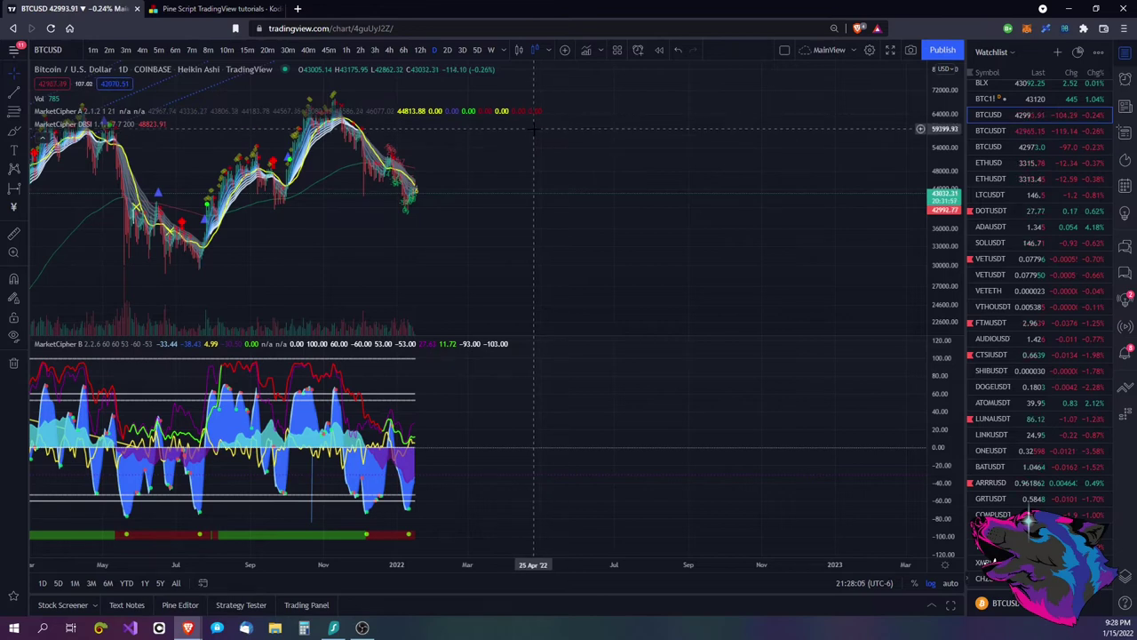
- Examine the MarketCipher A and B signals on the daily candles from June 2021 to January 2022 in close-up
{"action": "left_click_drag", "start_coordinate": [479, 146], "coordinate": [661, 218]}
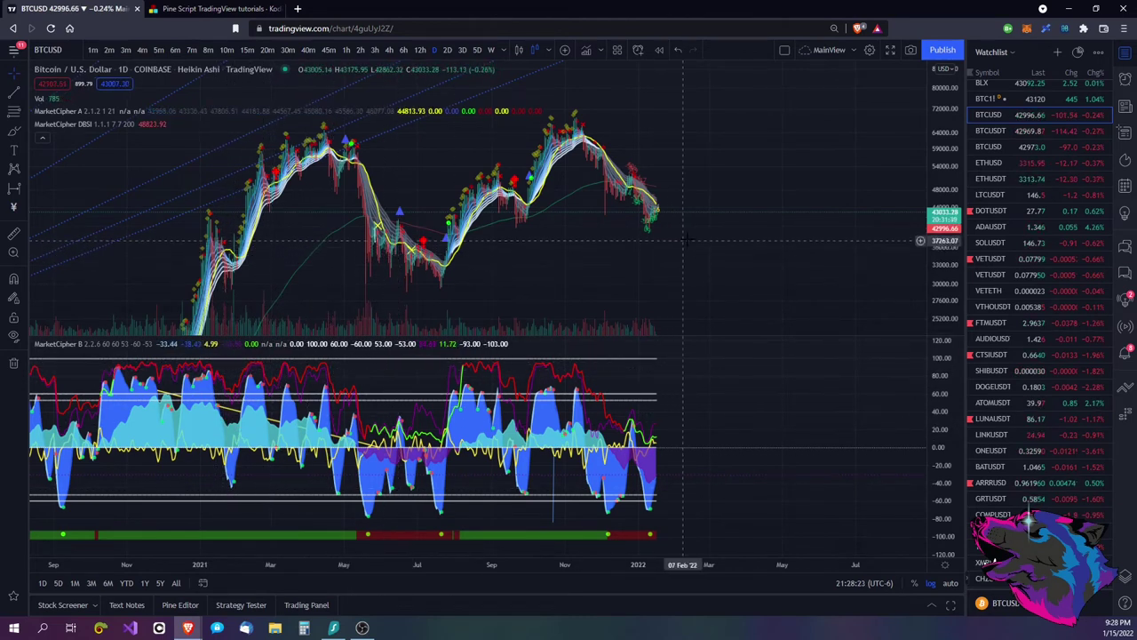
{"action": "scroll", "coordinate": [671, 235], "scroll_direction": "up", "scroll_amount": 4}
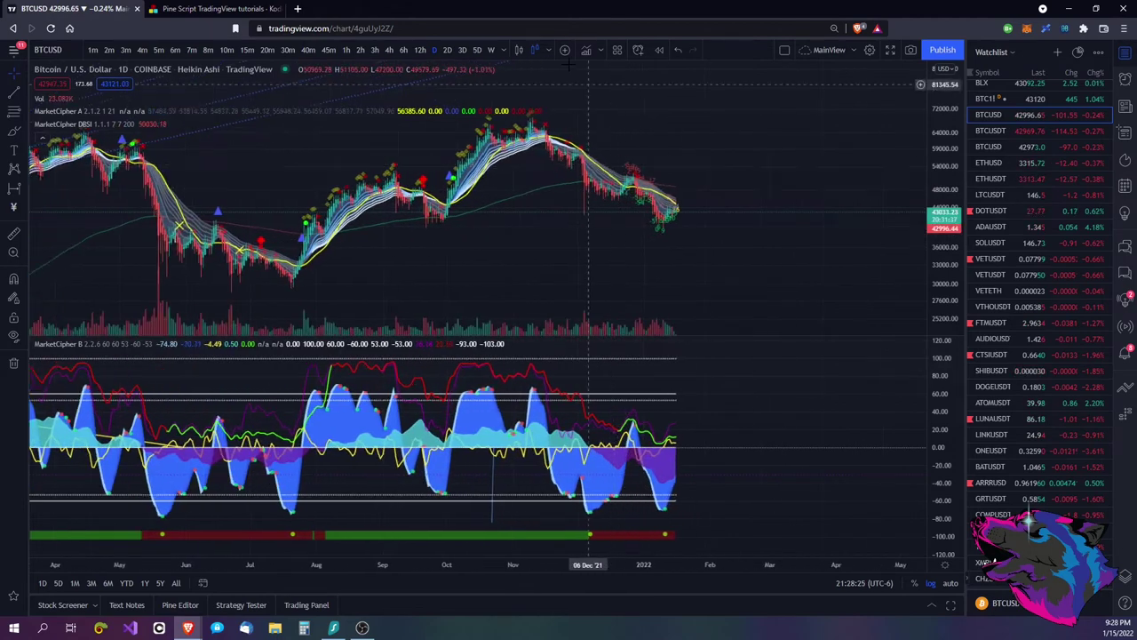
{"action": "scroll", "coordinate": [563, 172], "scroll_direction": "up", "scroll_amount": 3}
{"action": "left_click_drag", "start_coordinate": [508, 233], "coordinate": [641, 204]}
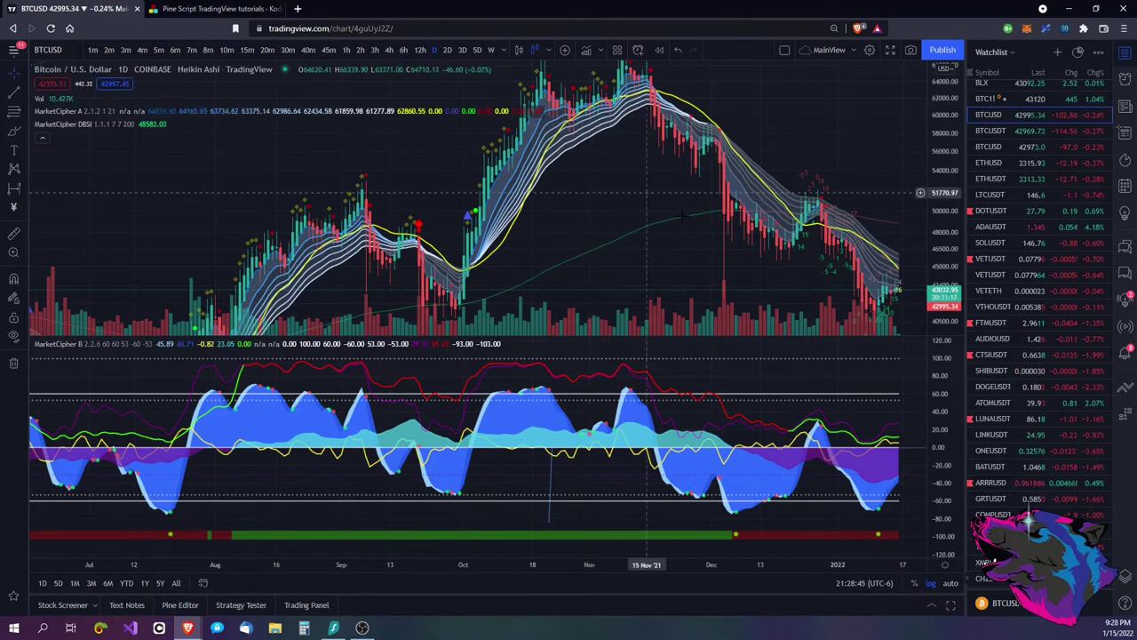
{"action": "left_click_drag", "start_coordinate": [577, 124], "coordinate": [647, 160]}
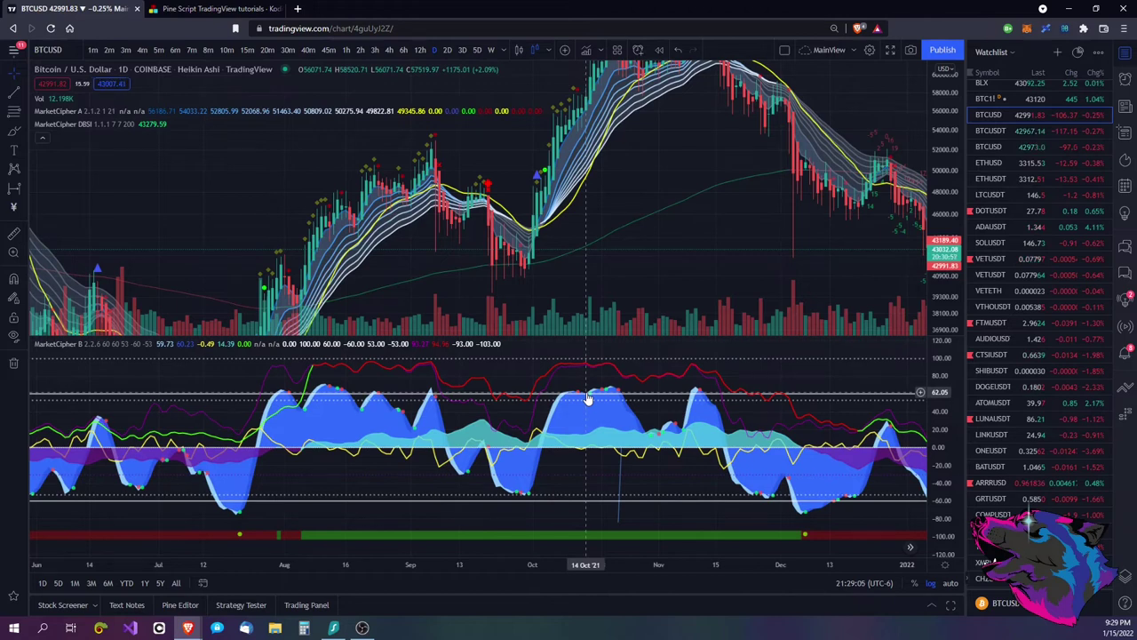
{"action": "left_click_drag", "start_coordinate": [636, 213], "coordinate": [546, 295]}
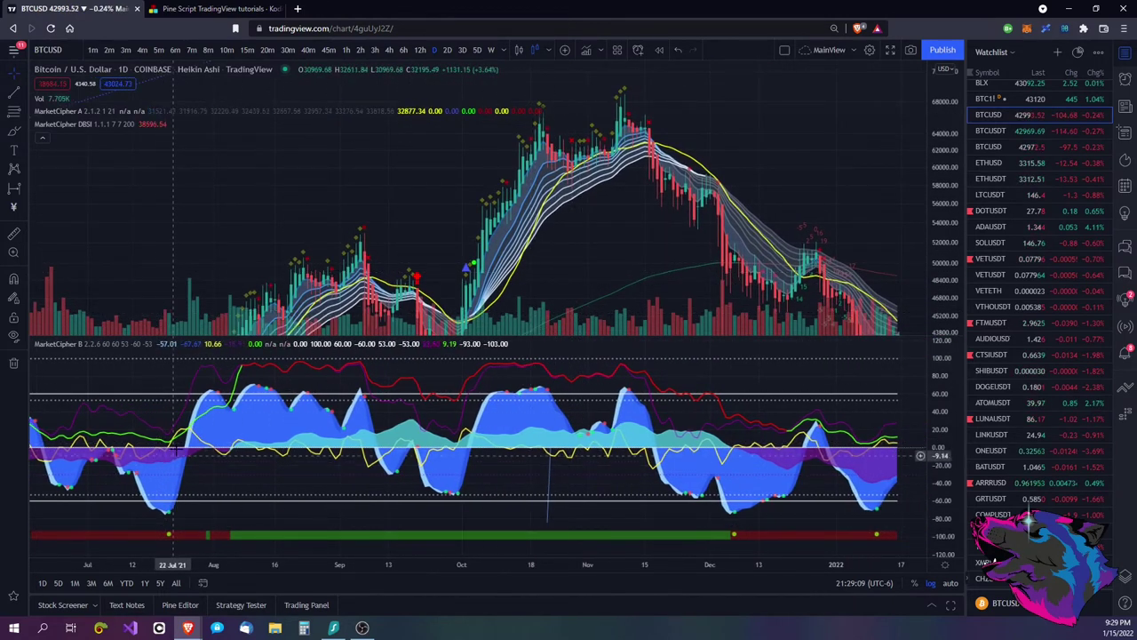
{"action": "left_click_drag", "start_coordinate": [233, 247], "coordinate": [391, 136]}
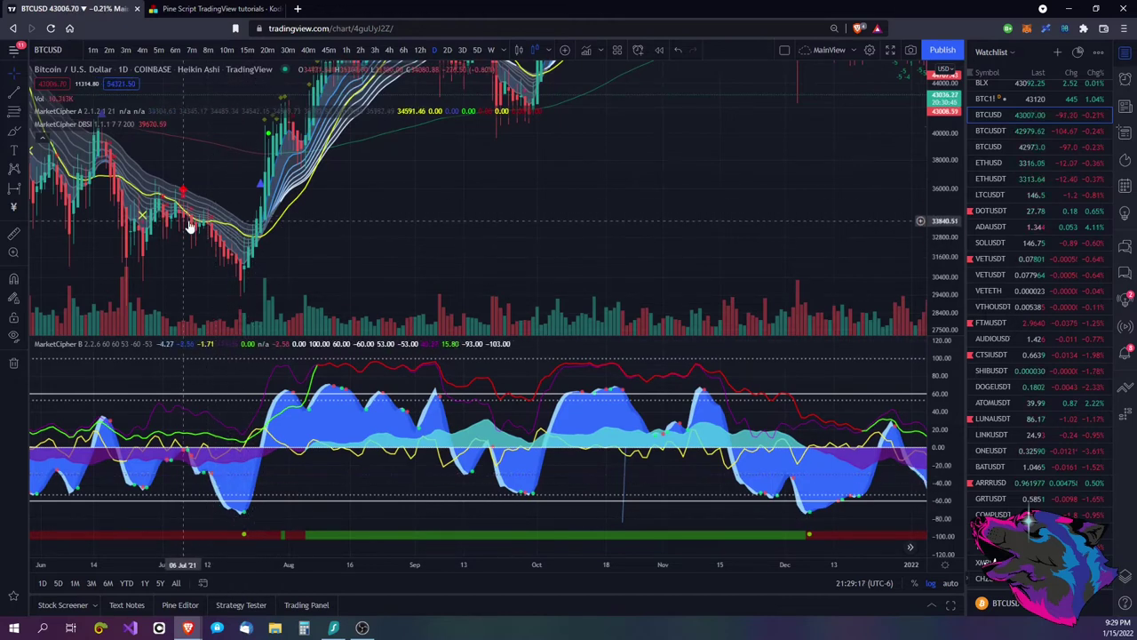
{"action": "left_click_drag", "start_coordinate": [615, 174], "coordinate": [601, 187]}
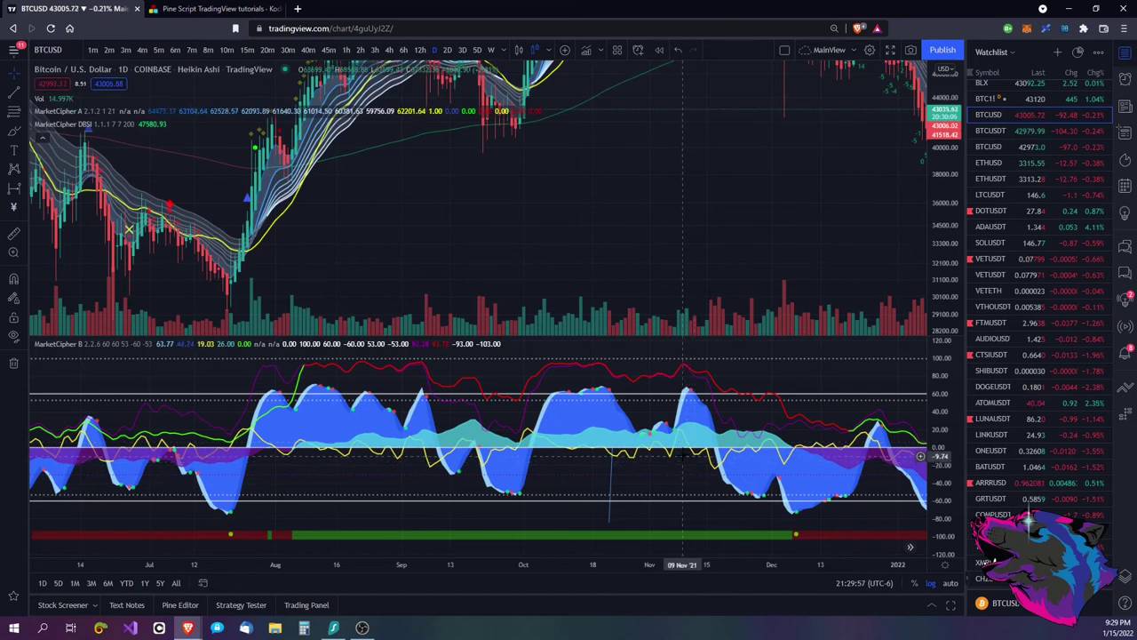
{"action": "left_click_drag", "start_coordinate": [769, 222], "coordinate": [566, 235]}
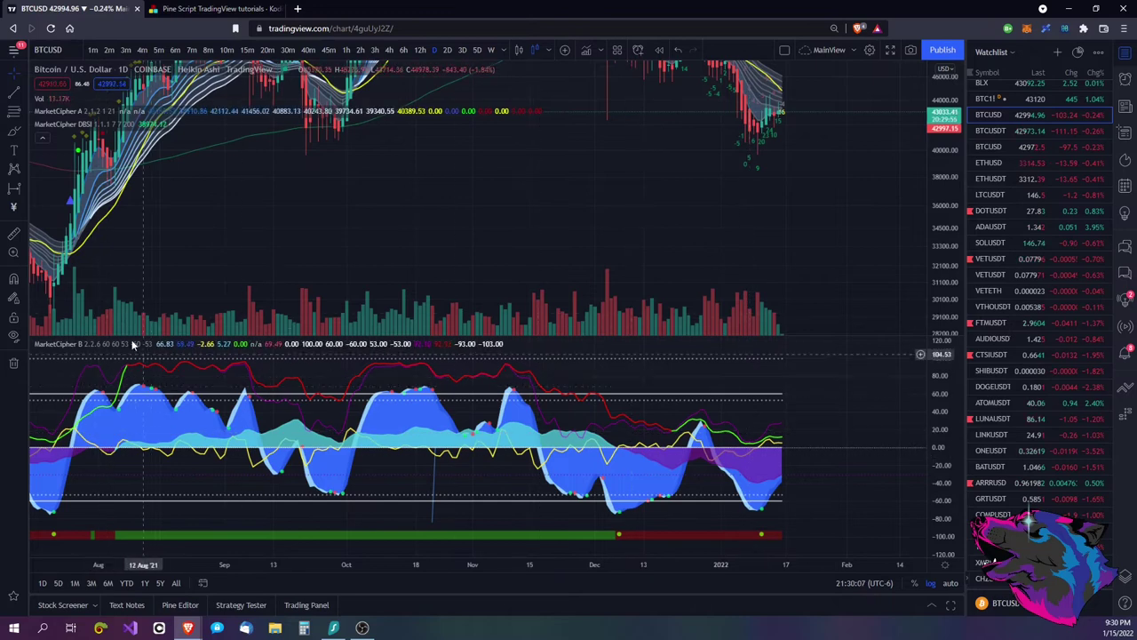
- Change the VWAP plot style of the MarketCipher B indicator to Area and apply it
{"action": "left_click", "coordinate": [177, 345]}
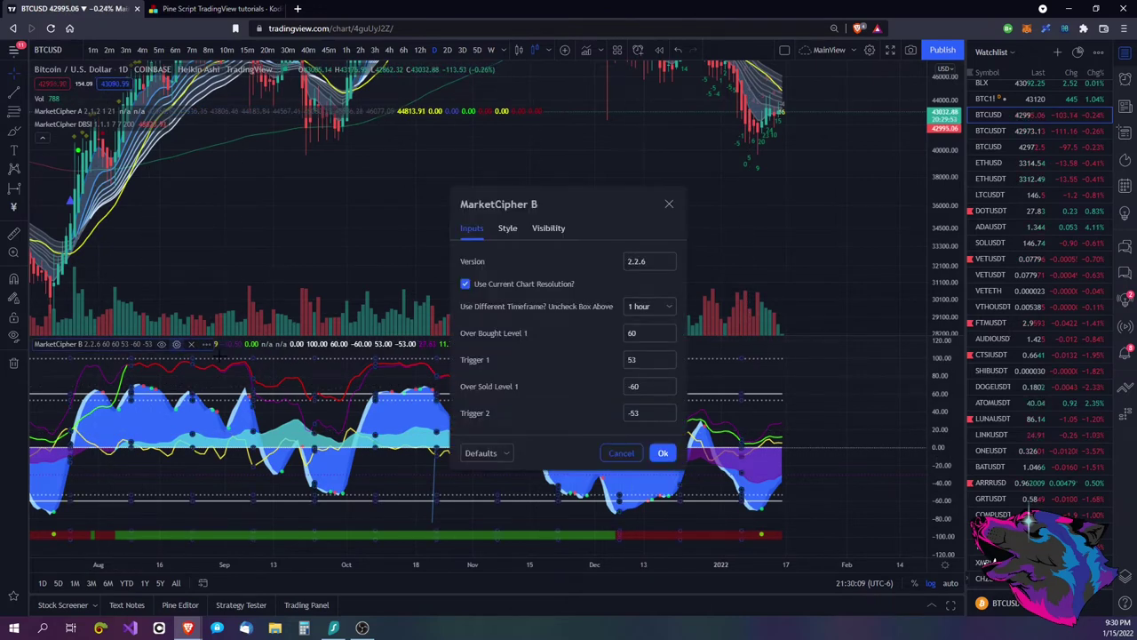
{"action": "left_click", "coordinate": [507, 229]}
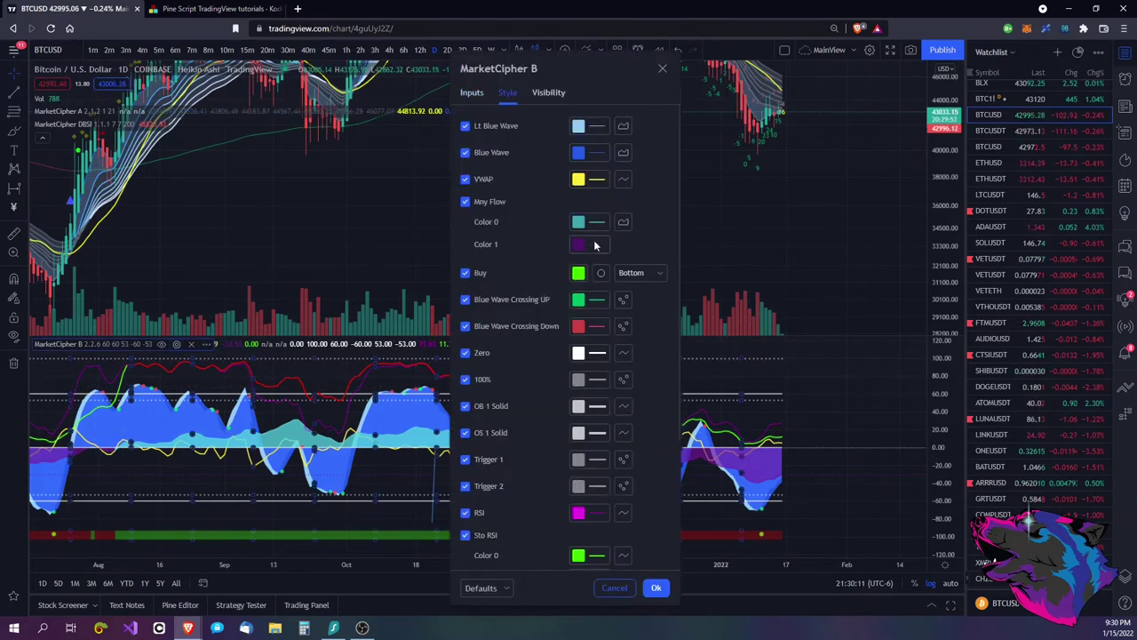
{"action": "left_click", "coordinate": [622, 180]}
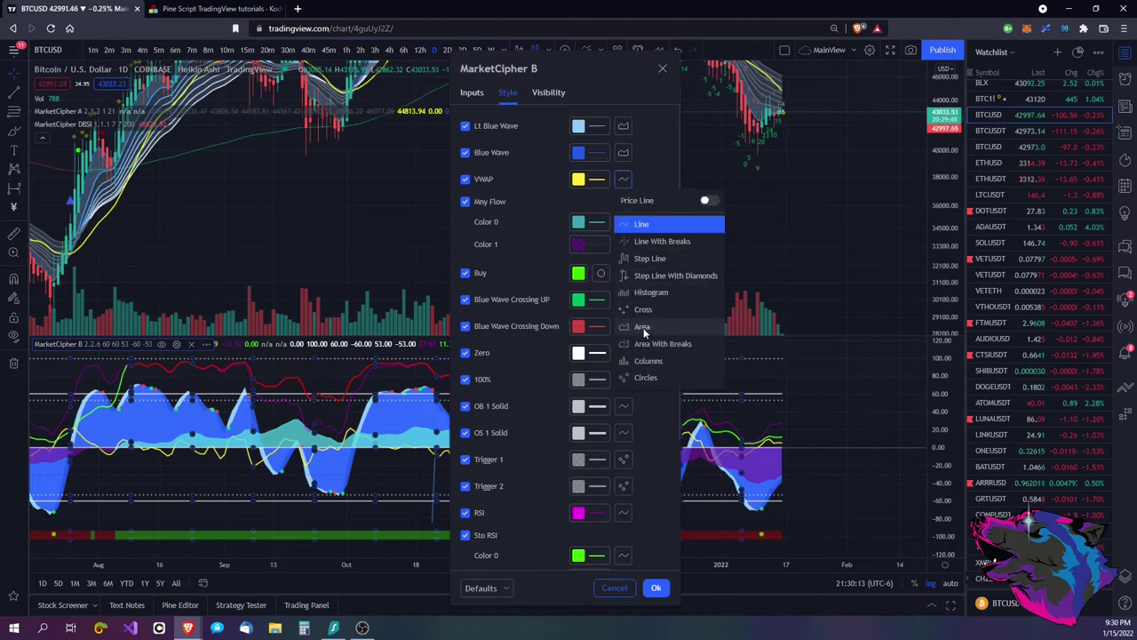
{"action": "left_click", "coordinate": [643, 326]}
{"action": "left_click", "coordinate": [655, 588]}
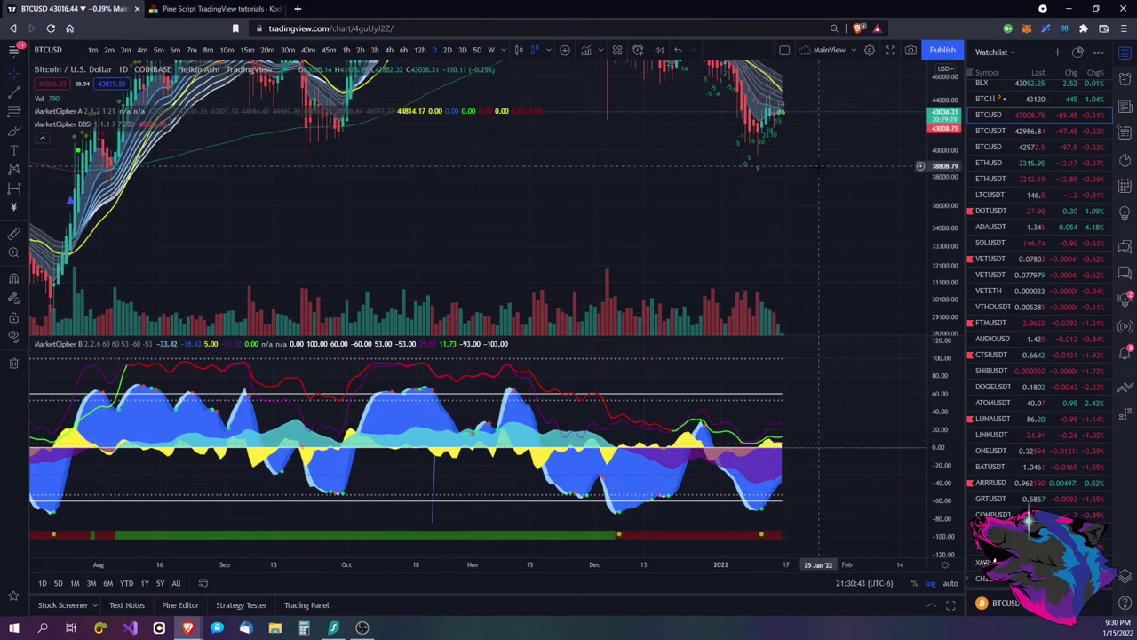
- Switch the BTCUSD chart to the 1-hour timeframe and bring the MarketCipher signals from 8 to 15 January 2022 into view
{"action": "left_click_drag", "start_coordinate": [826, 219], "coordinate": [819, 293]}
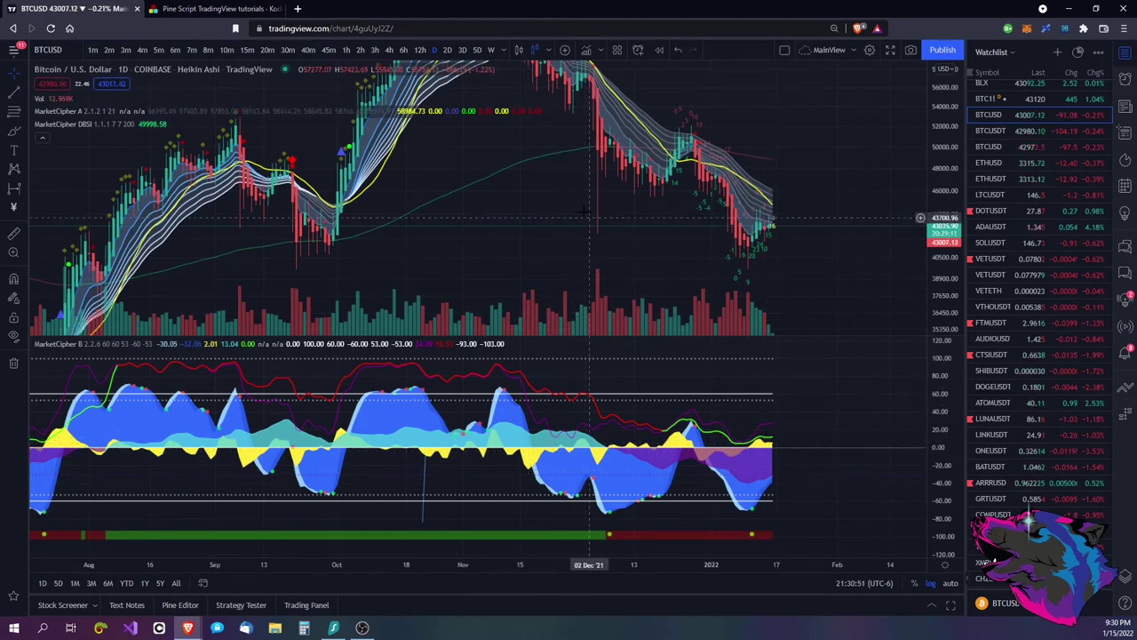
{"action": "left_click_drag", "start_coordinate": [559, 224], "coordinate": [548, 324]}
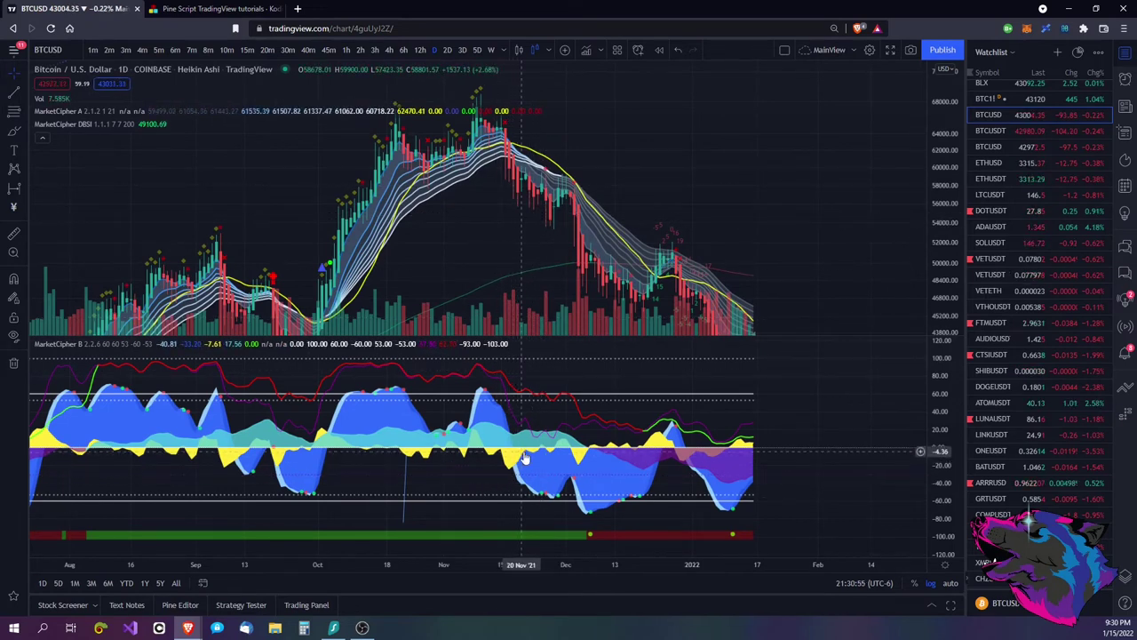
{"action": "left_click", "coordinate": [345, 50]}
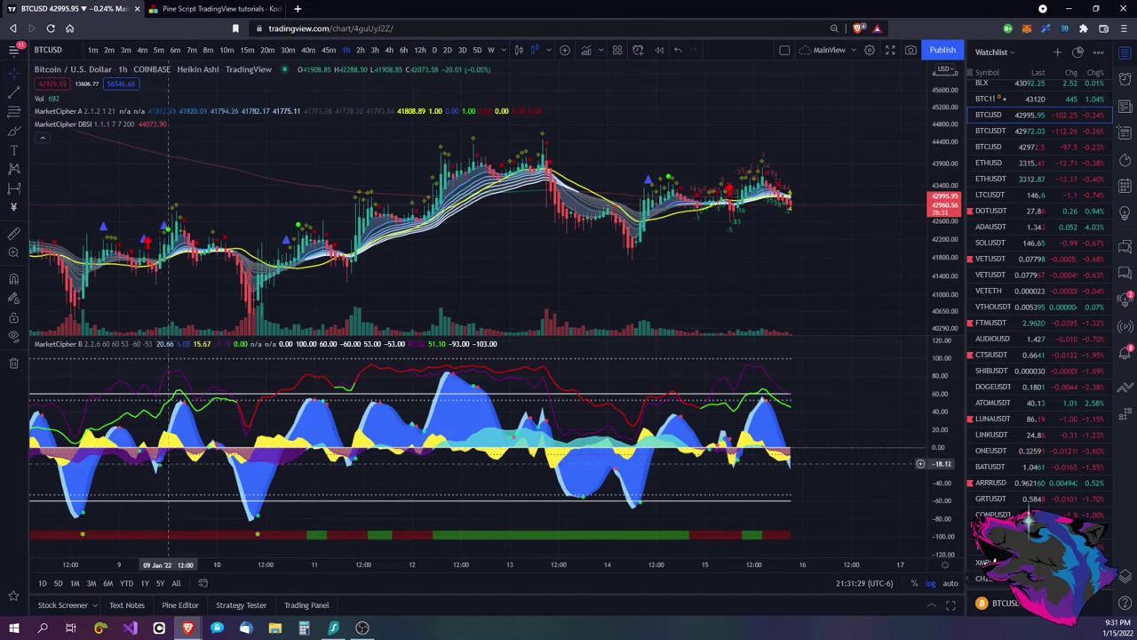
{"action": "left_click_drag", "start_coordinate": [169, 463], "coordinate": [196, 474]}
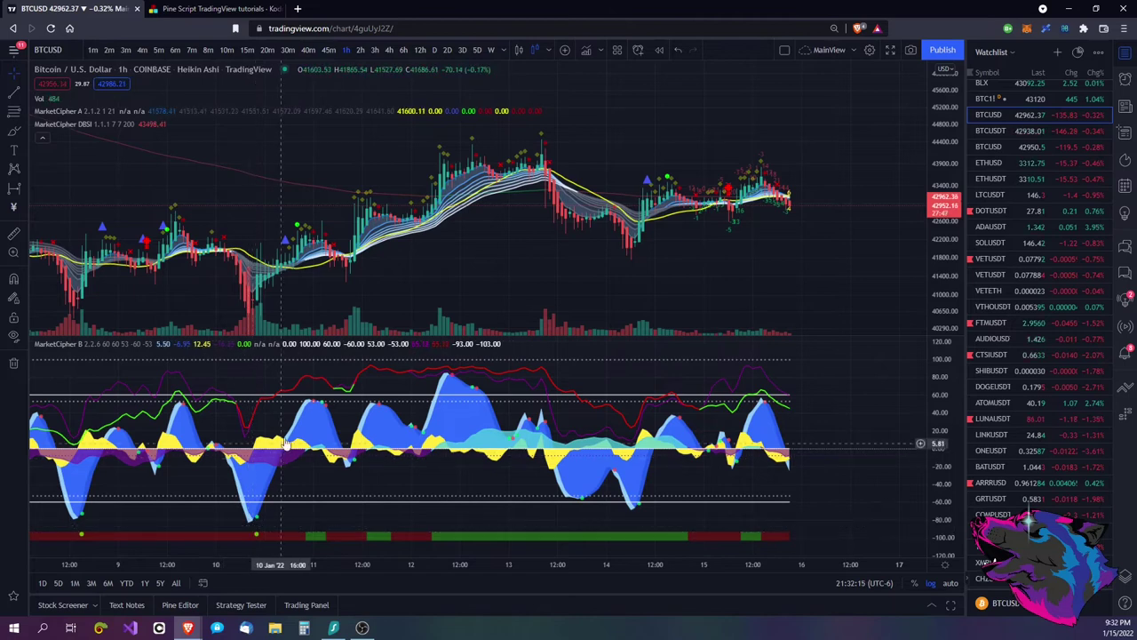
{"action": "left_click_drag", "start_coordinate": [318, 291], "coordinate": [329, 208]}
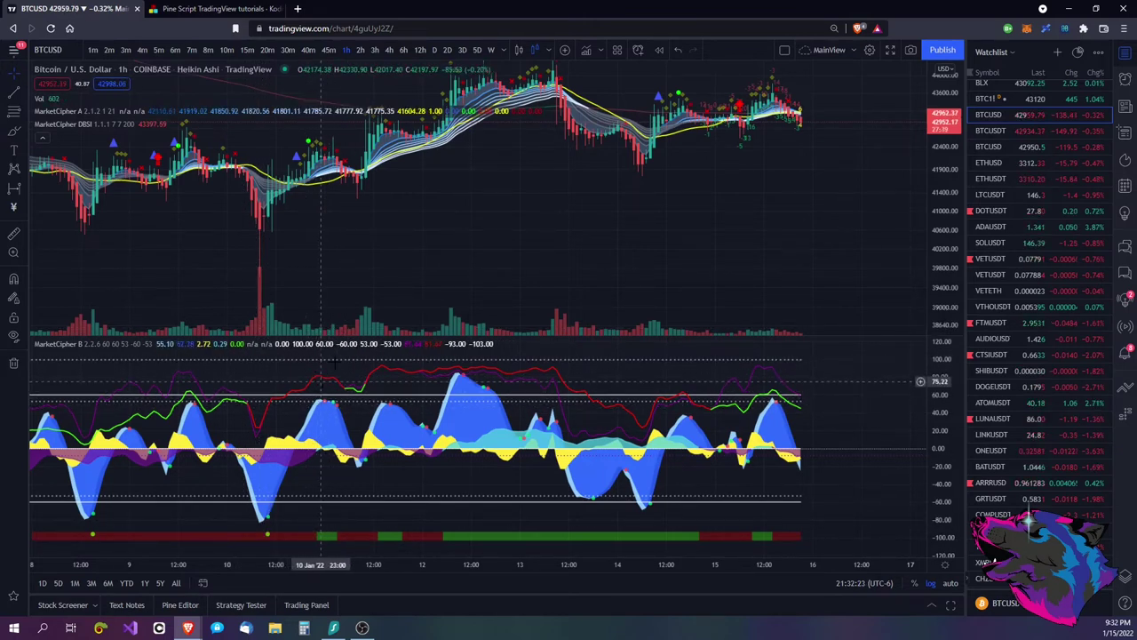
{"action": "left_click_drag", "start_coordinate": [295, 206], "coordinate": [310, 259]}
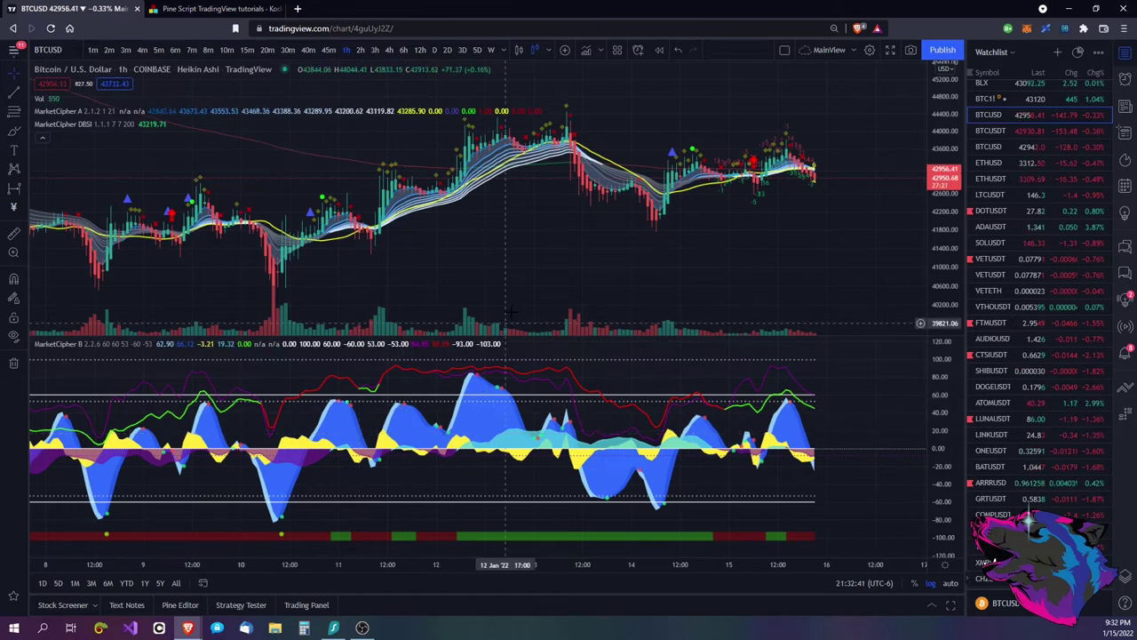
- Draw a descending trend line over the MarketCipher B wave peaks from 4 January 09:00 to 6 January 2022 21:00
{"action": "scroll", "coordinate": [571, 283], "scroll_direction": "left", "scroll_amount": 5}
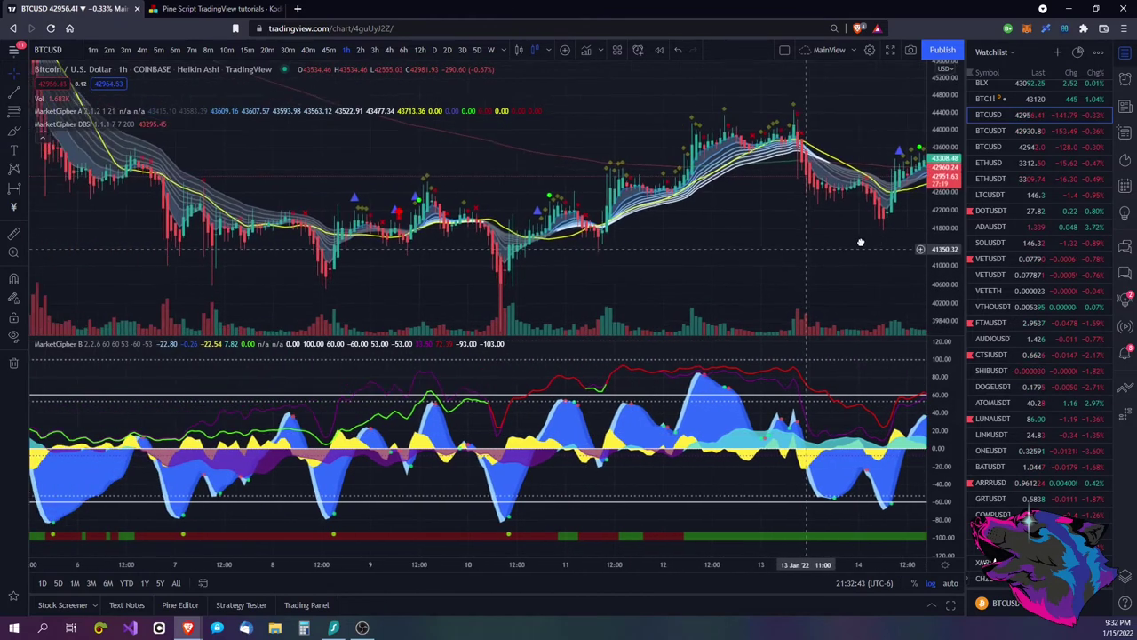
{"action": "scroll", "coordinate": [418, 284], "scroll_direction": "left", "scroll_amount": 3}
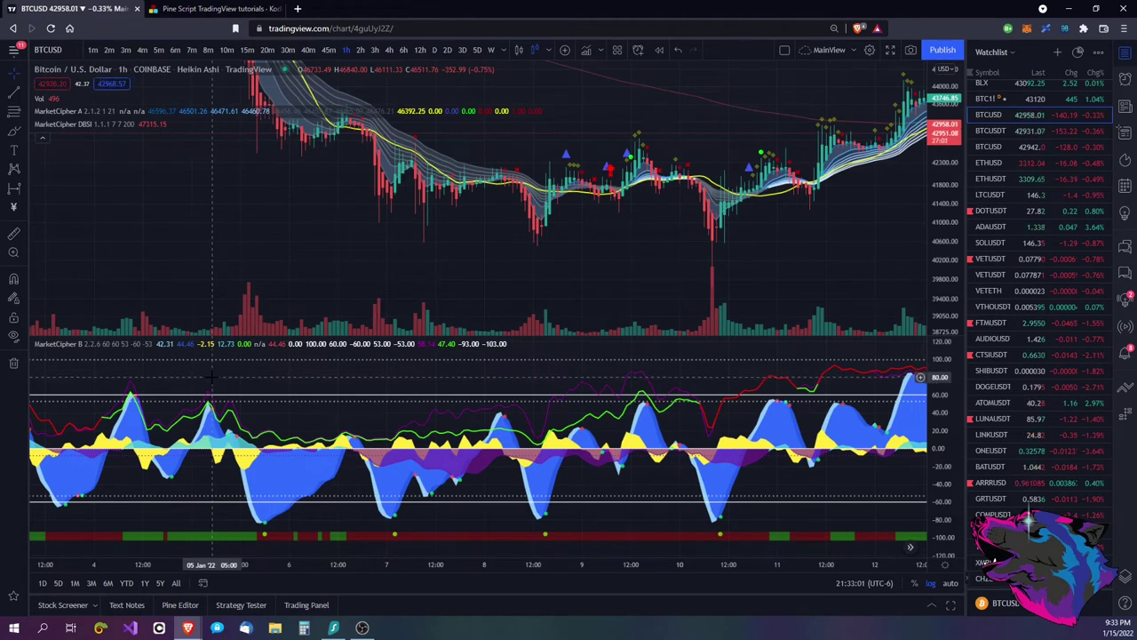
{"action": "left_click_drag", "start_coordinate": [130, 393], "coordinate": [362, 442]}
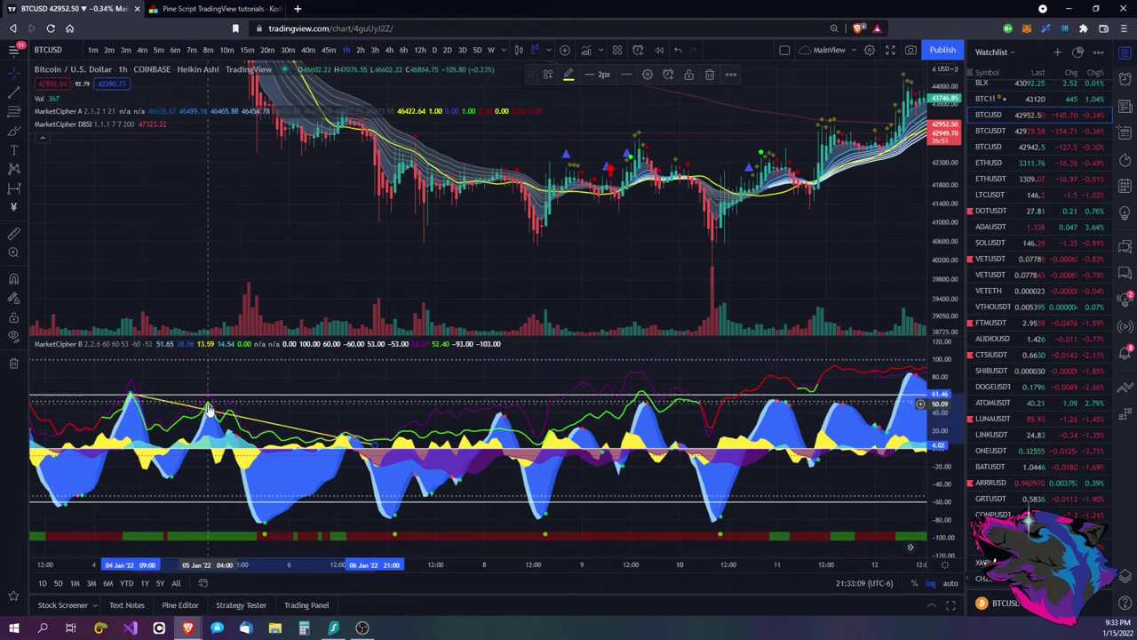
{"action": "left_click", "coordinate": [253, 222]}
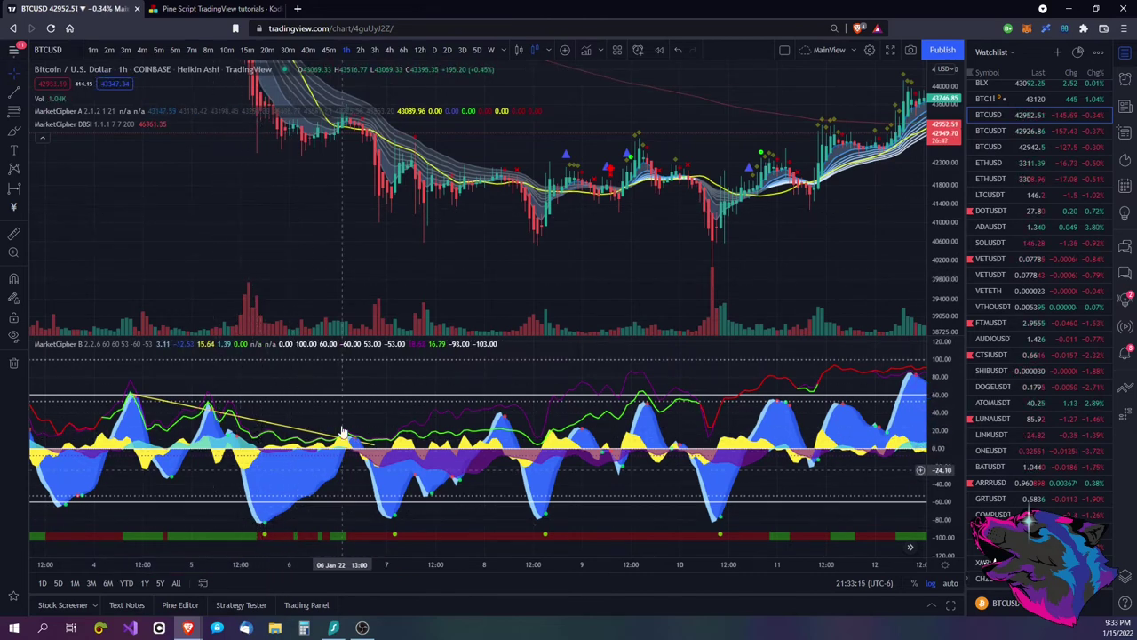
- Measure the BTCUSD price drop from the small high on 6 January to the low around 7 January 2022
{"action": "scroll", "coordinate": [325, 204], "scroll_direction": "left", "scroll_amount": 5}
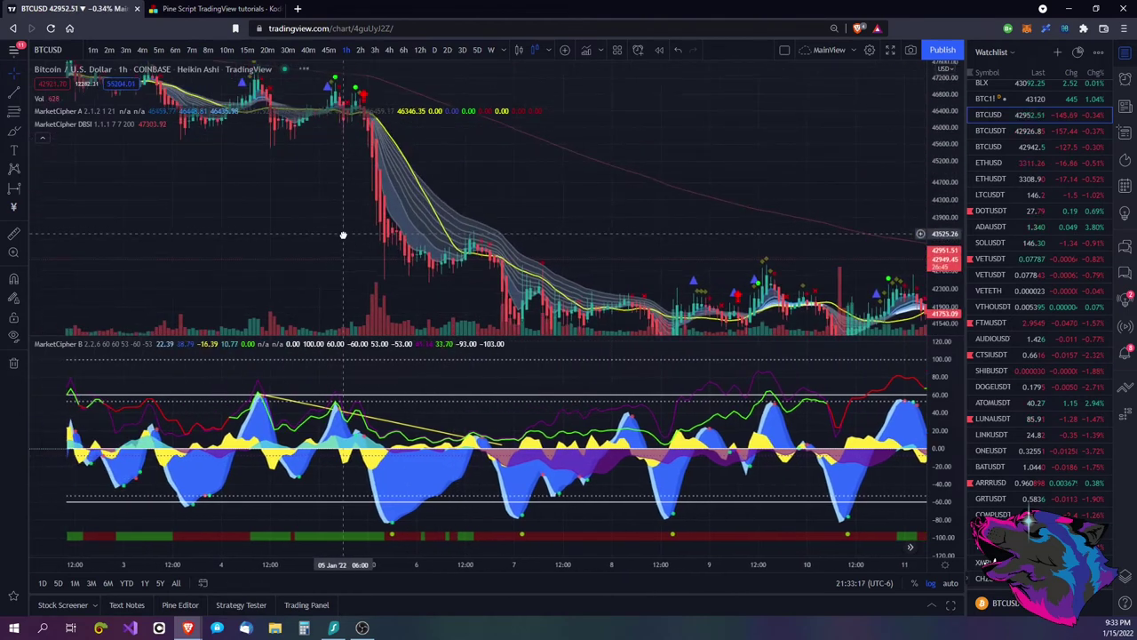
{"action": "left_click_drag", "start_coordinate": [445, 299], "coordinate": [333, 418]}
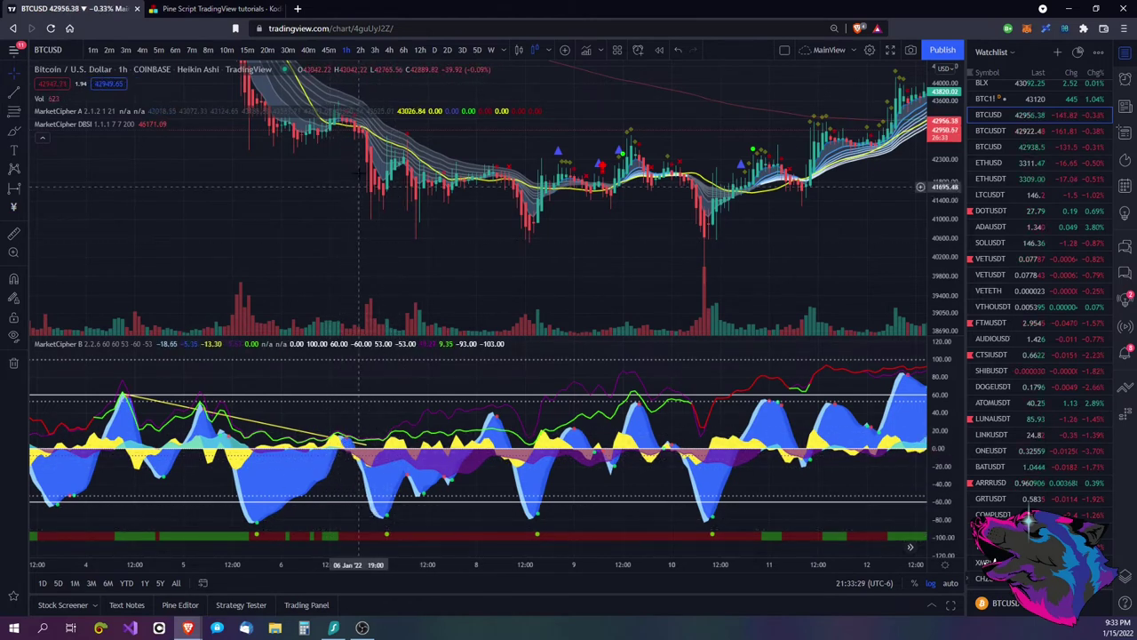
{"action": "left_click_drag", "start_coordinate": [340, 223], "coordinate": [354, 205]}
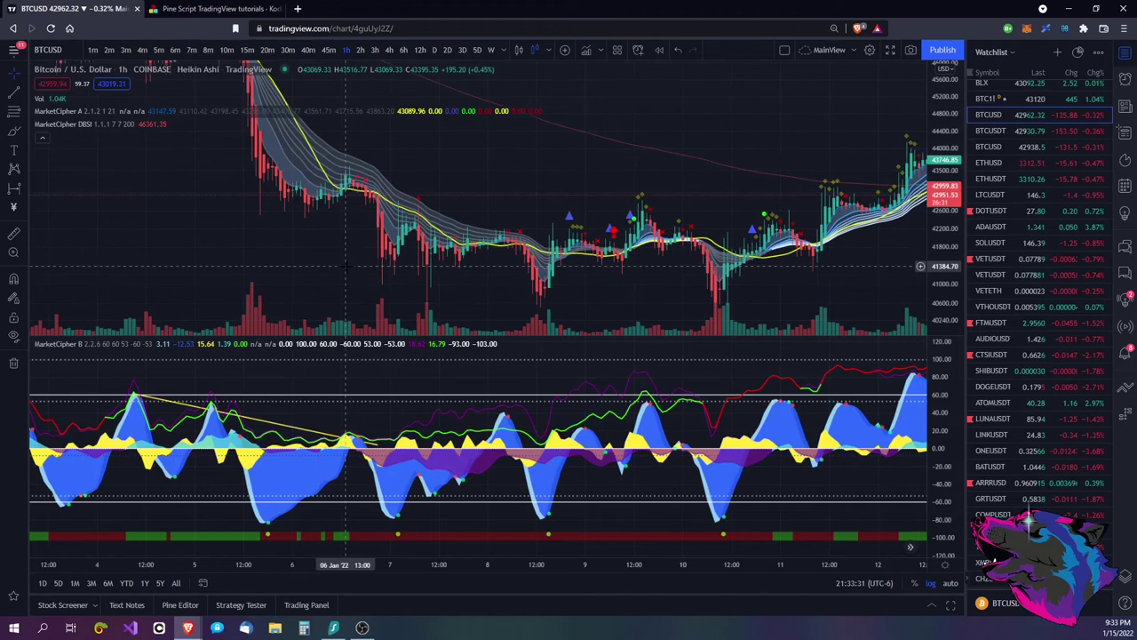
{"action": "left_click", "coordinate": [353, 183], "text": "shift"}
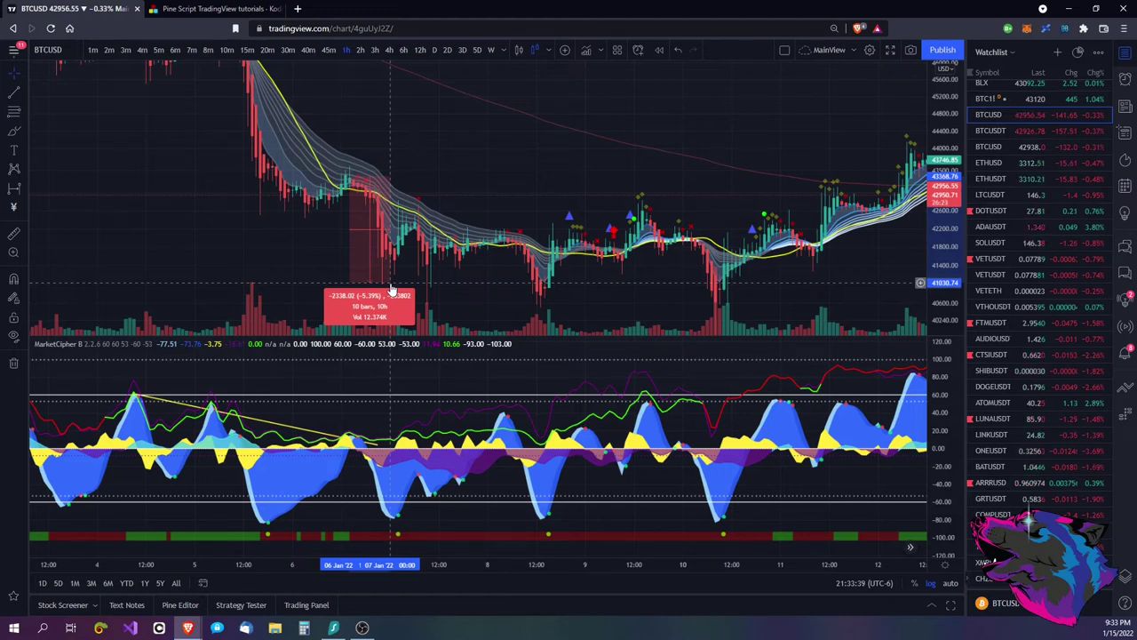
{"action": "left_click", "coordinate": [373, 286]}
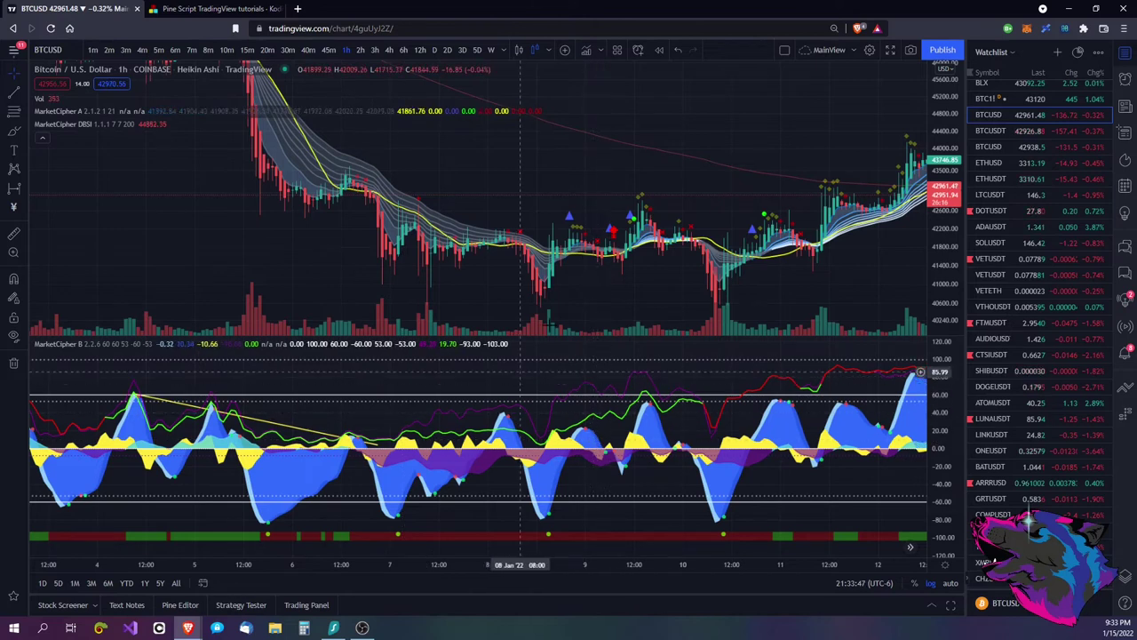
- Examine the hourly MarketCipher A and B signals and VWAP areas from 8 to 15 January 2022
{"action": "left_click_drag", "start_coordinate": [797, 124], "coordinate": [551, 122]}
{"action": "left_click_drag", "start_coordinate": [691, 249], "coordinate": [494, 209]}
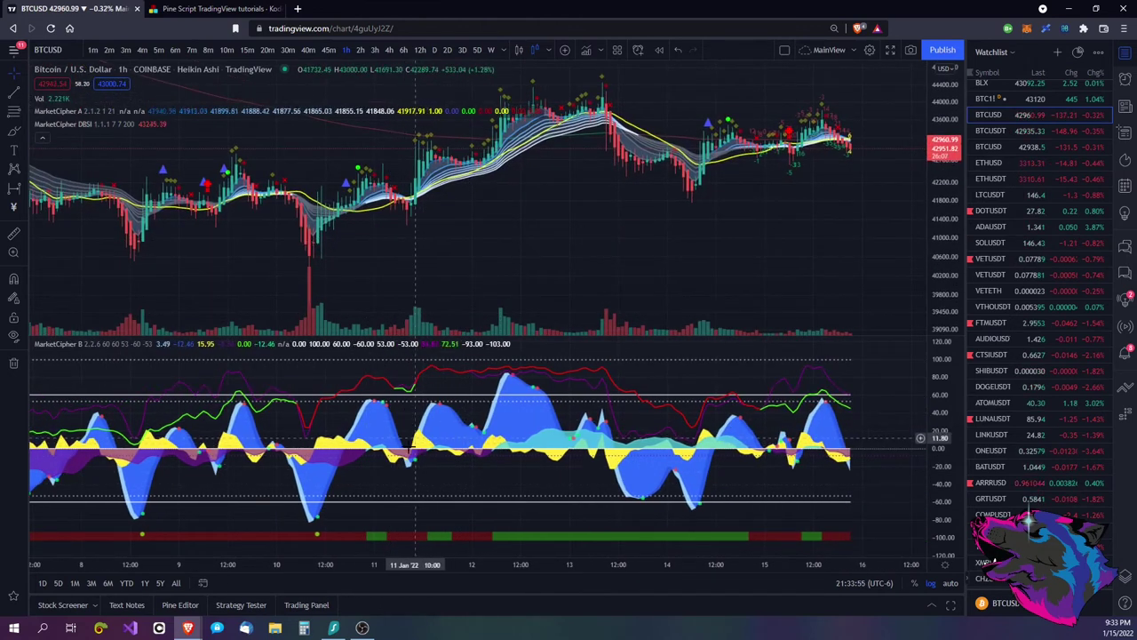
{"action": "left_click_drag", "start_coordinate": [505, 210], "coordinate": [521, 254]}
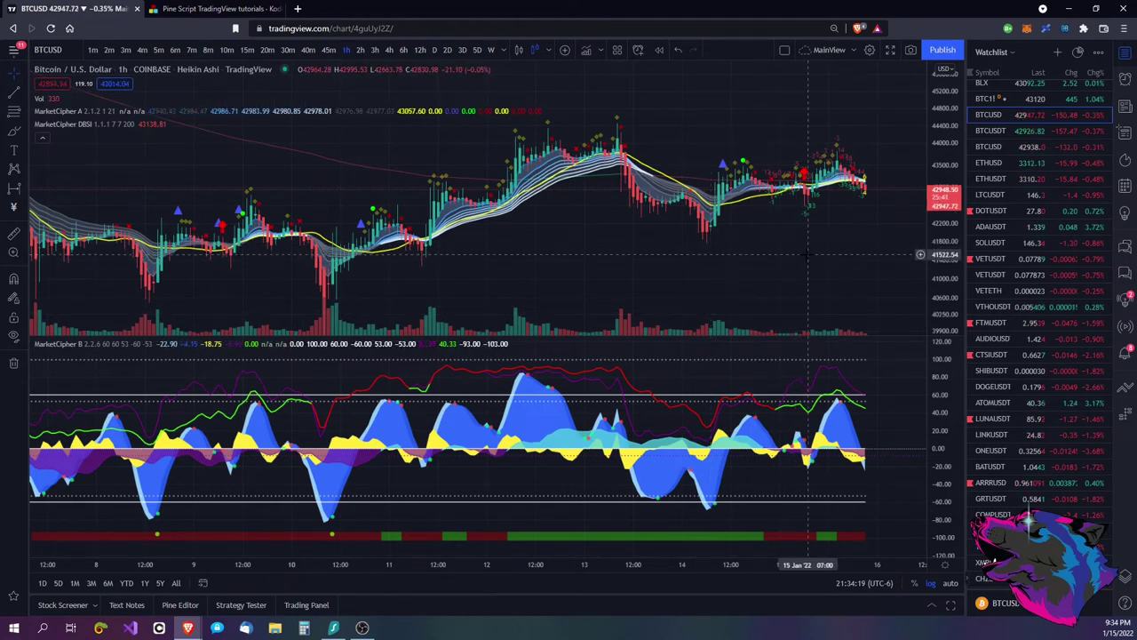
{"action": "scroll", "coordinate": [807, 255], "scroll_direction": "right", "scroll_amount": 2}
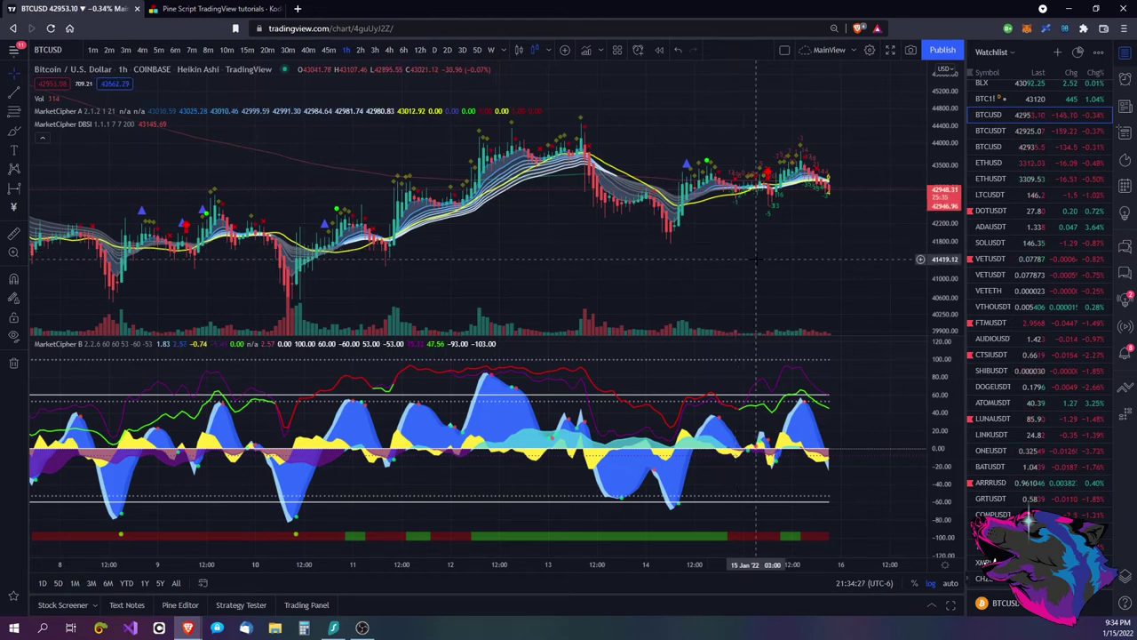
{"action": "scroll", "coordinate": [730, 222], "scroll_direction": "right", "scroll_amount": 1}
{"action": "scroll", "coordinate": [730, 222], "scroll_direction": "right", "scroll_amount": 1}
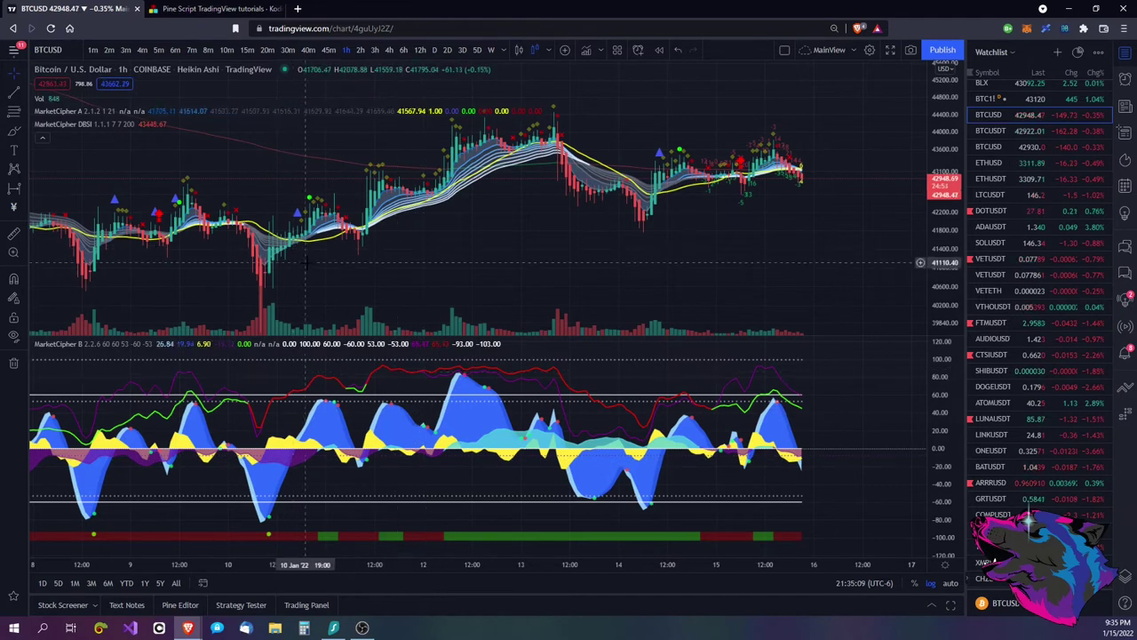
- Draw two descending trend lines on MarketCipher B, under the troughs from 31 December 2021 to 6 January 2022 and over the peaks from 1 to 4 January
{"action": "scroll", "coordinate": [436, 233], "scroll_direction": "down", "scroll_amount": 8}
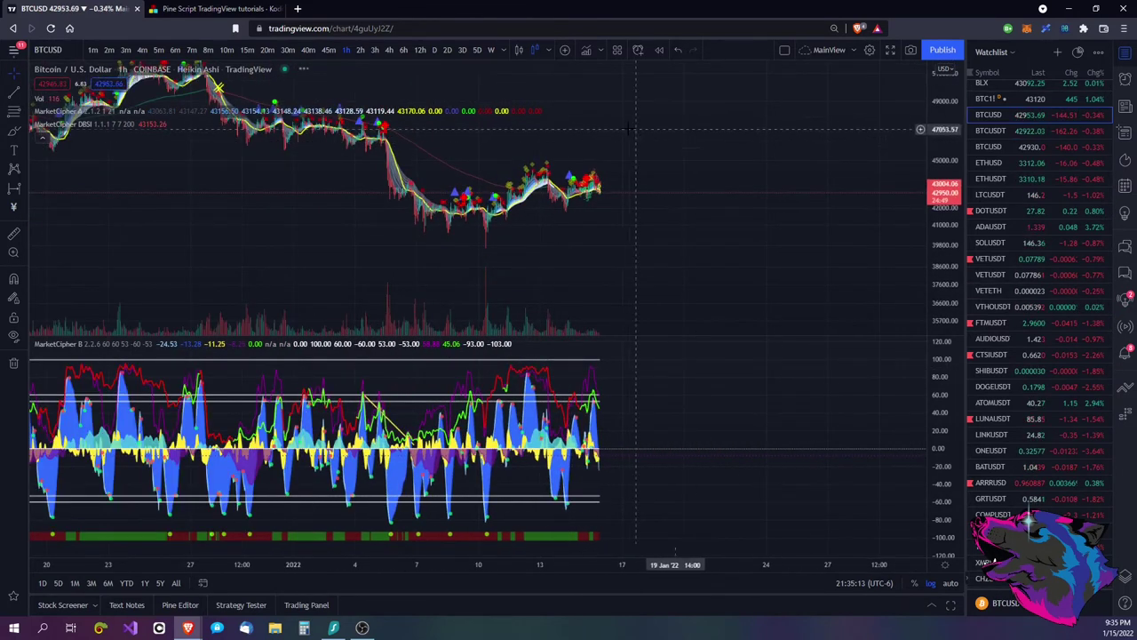
{"action": "left_click_drag", "start_coordinate": [655, 204], "coordinate": [784, 204]}
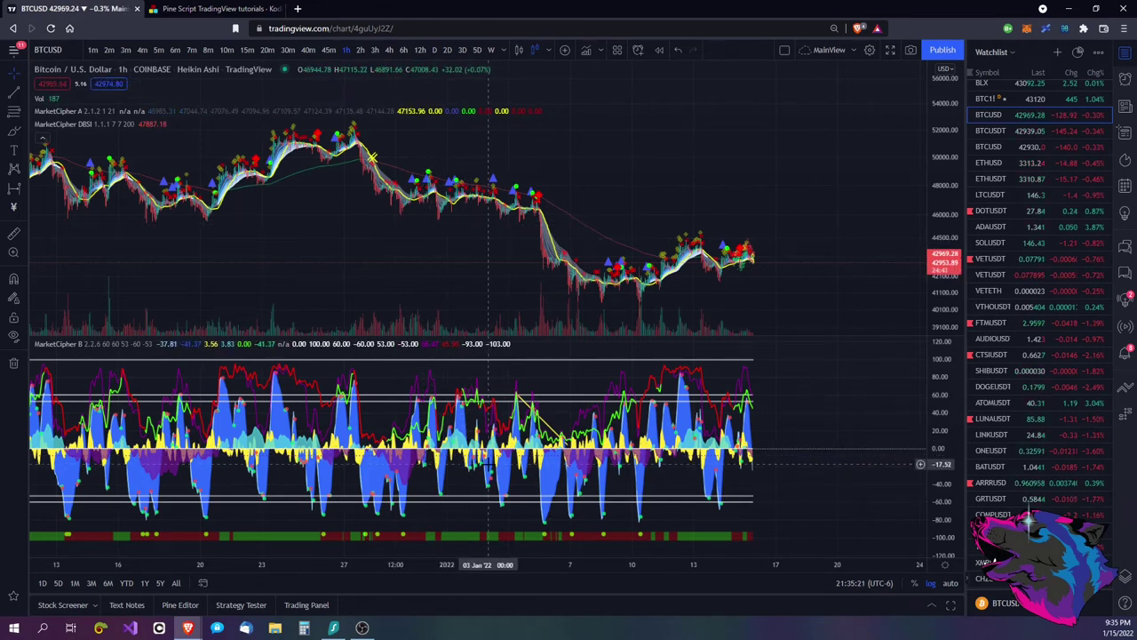
{"action": "mouse_move", "coordinate": [447, 464]}
{"action": "left_mouse_down"}
{"action": "mouse_move", "coordinate": [539, 539]}
{"action": "mouse_move", "coordinate": [558, 532]}
{"action": "left_mouse_up"}
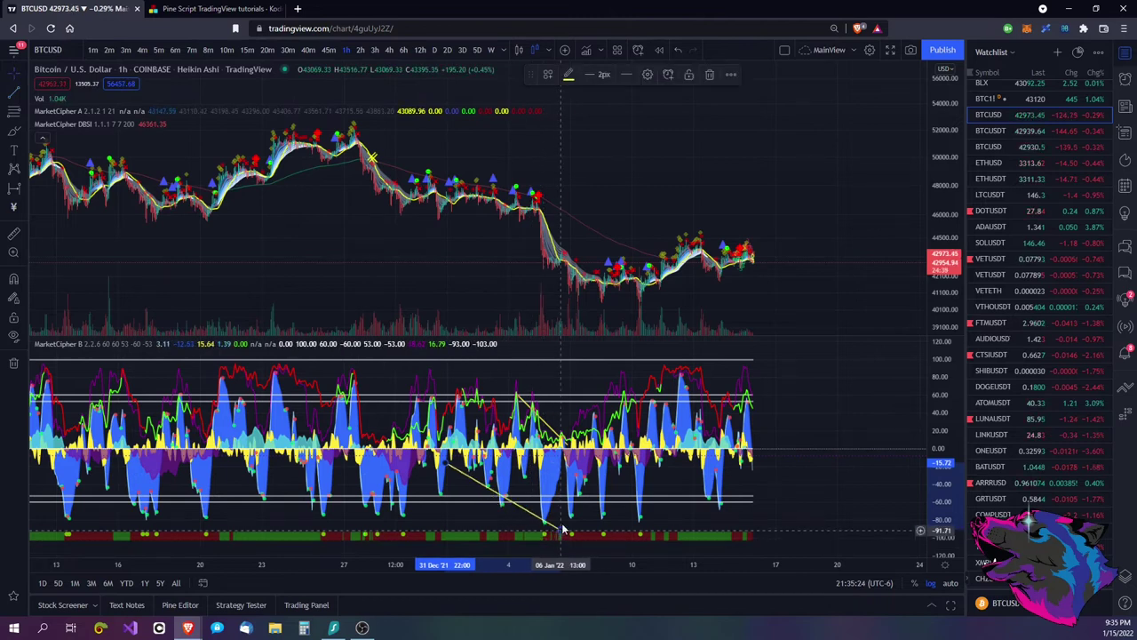
{"action": "left_click", "coordinate": [456, 378]}
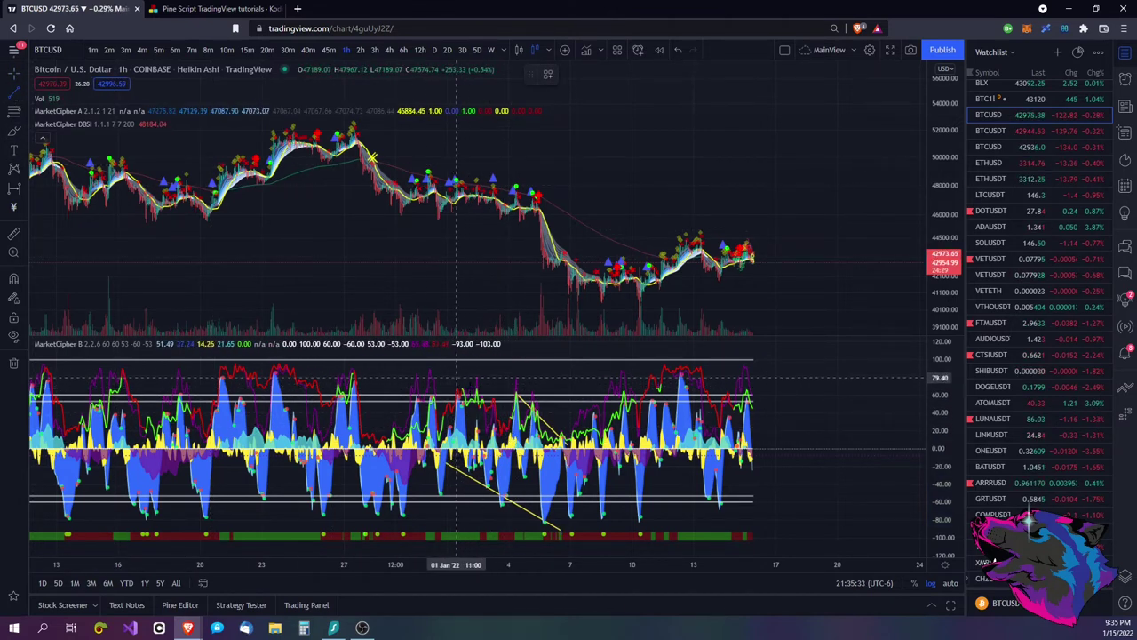
{"action": "left_click_drag", "start_coordinate": [456, 378], "coordinate": [518, 442]}
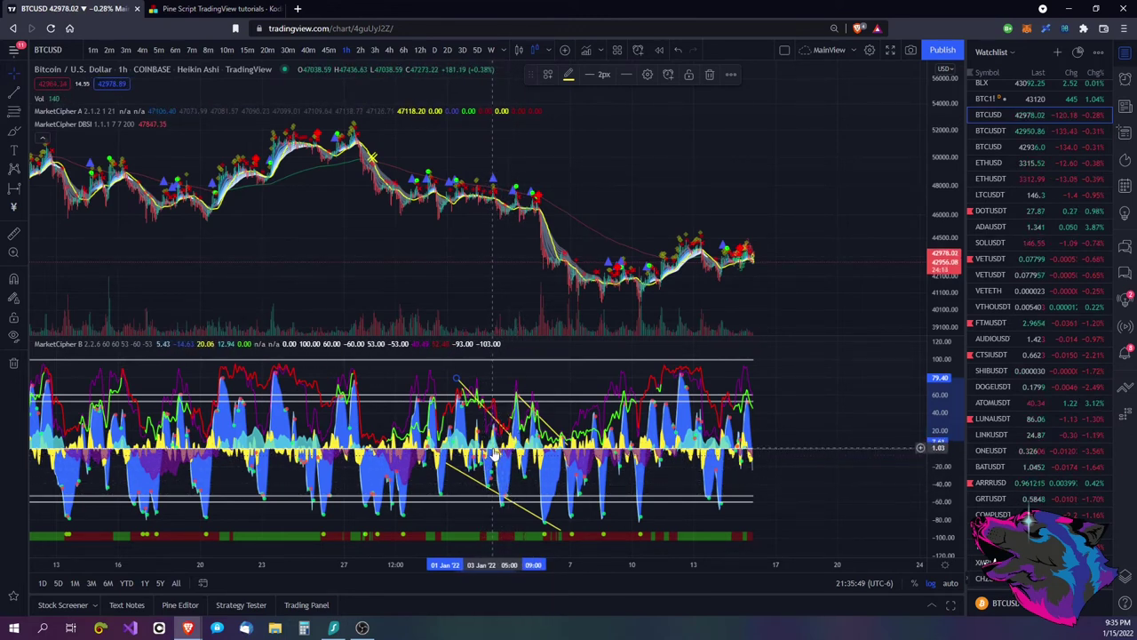
- Compare the MarketCipher B waves along the trend lines with the hourly BTCUSD price moves from late December 2021 to 15 January 2022
{"action": "scroll", "coordinate": [498, 462], "scroll_direction": "up", "scroll_amount": 5}
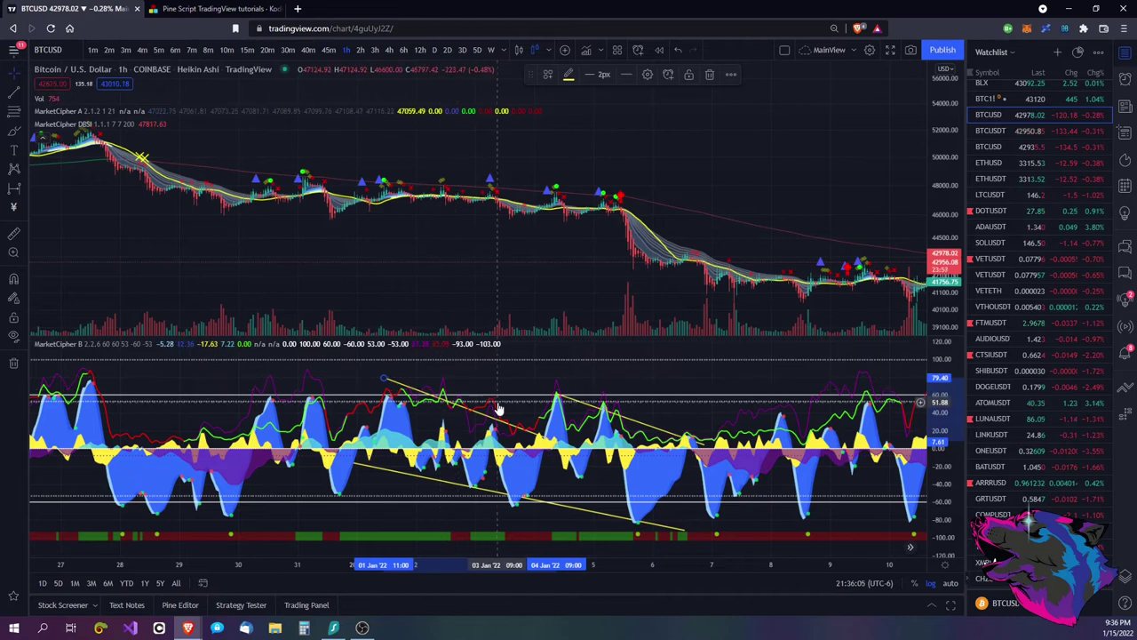
{"action": "left_click_drag", "start_coordinate": [945, 164], "coordinate": [945, 132]}
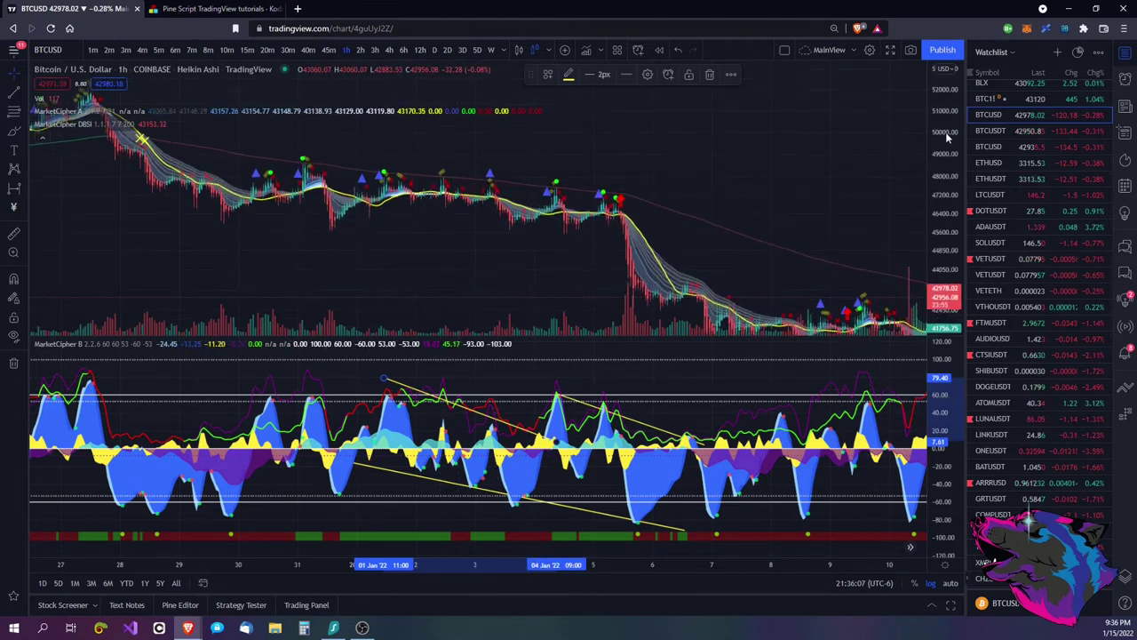
{"action": "left_click_drag", "start_coordinate": [947, 254], "coordinate": [731, 253]}
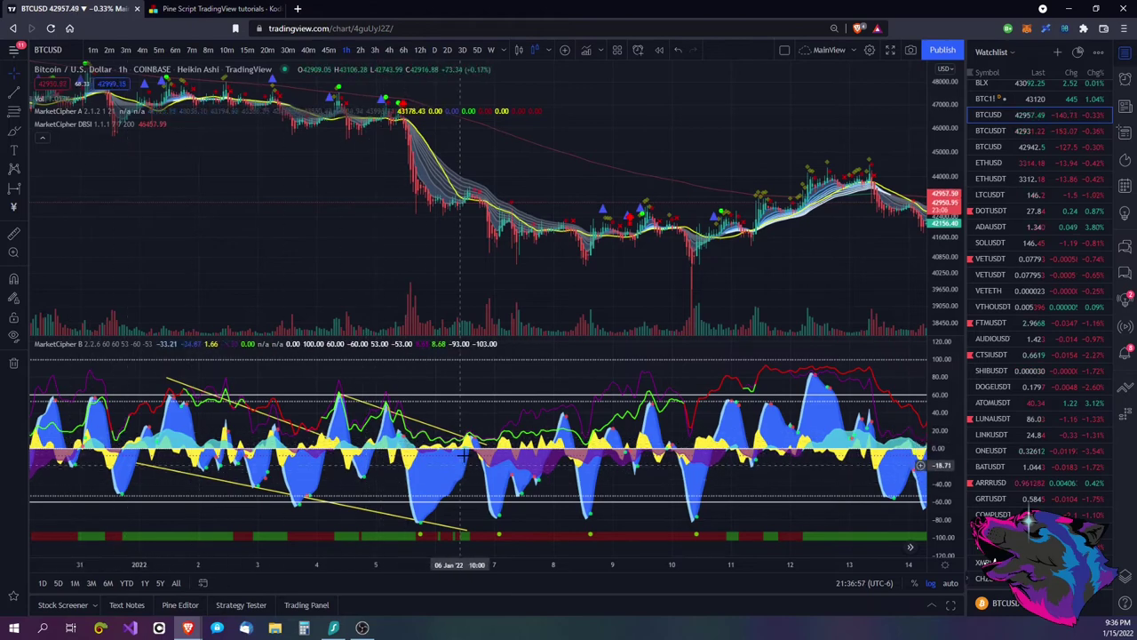
{"action": "left_click_drag", "start_coordinate": [252, 233], "coordinate": [657, 233]}
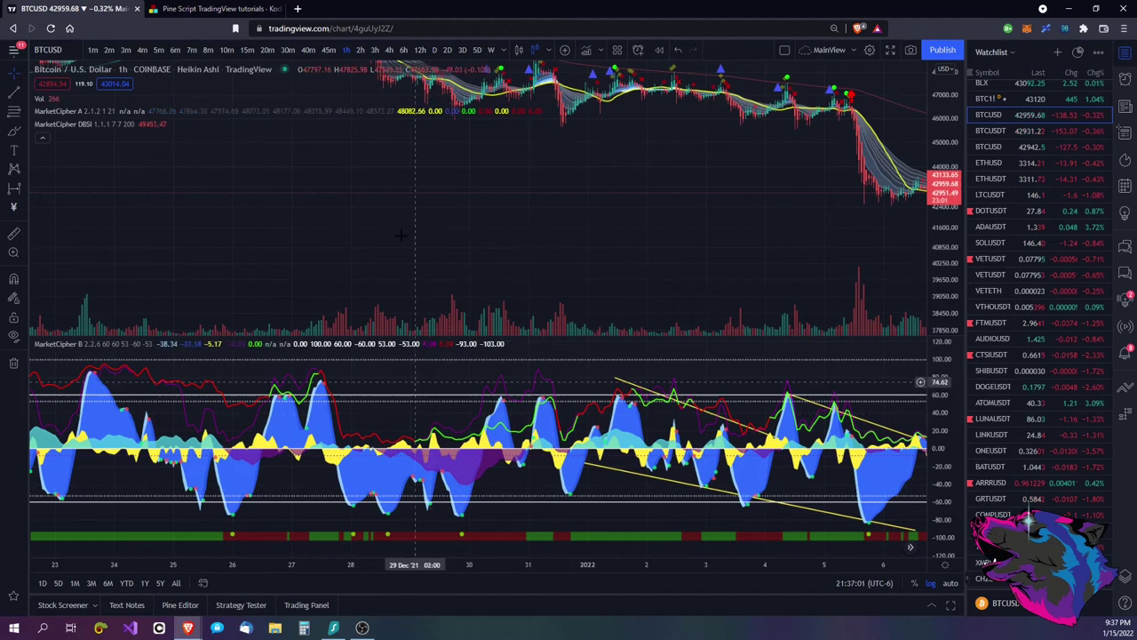
{"action": "left_click_drag", "start_coordinate": [391, 302], "coordinate": [455, 306]}
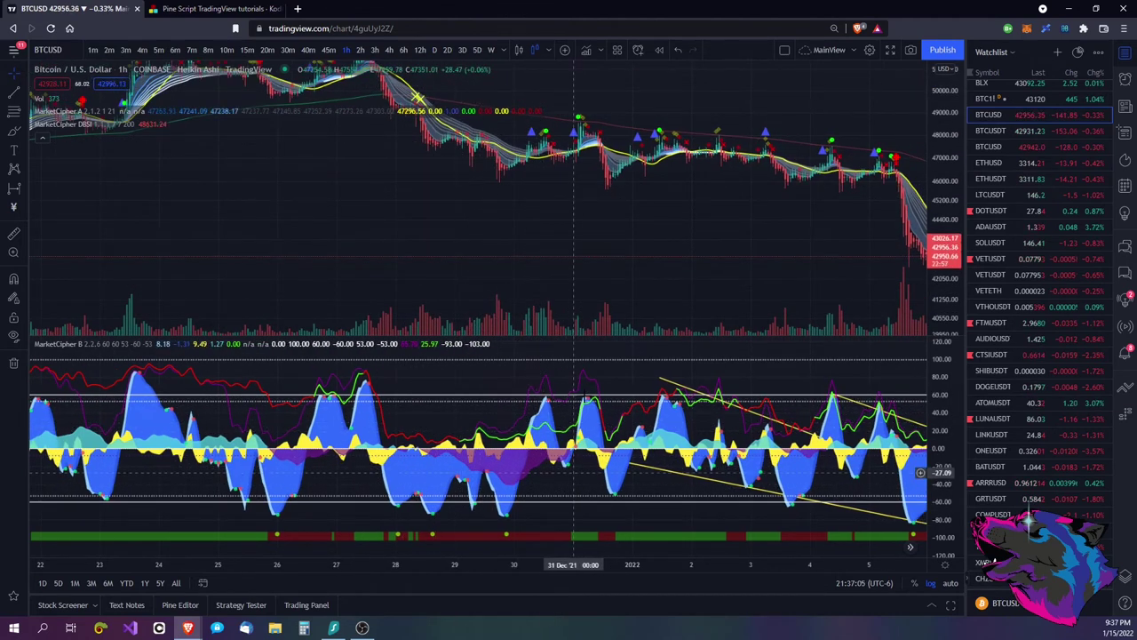
{"action": "left_click_drag", "start_coordinate": [666, 263], "coordinate": [293, 258]}
{"action": "left_click_drag", "start_coordinate": [533, 284], "coordinate": [112, 462]}
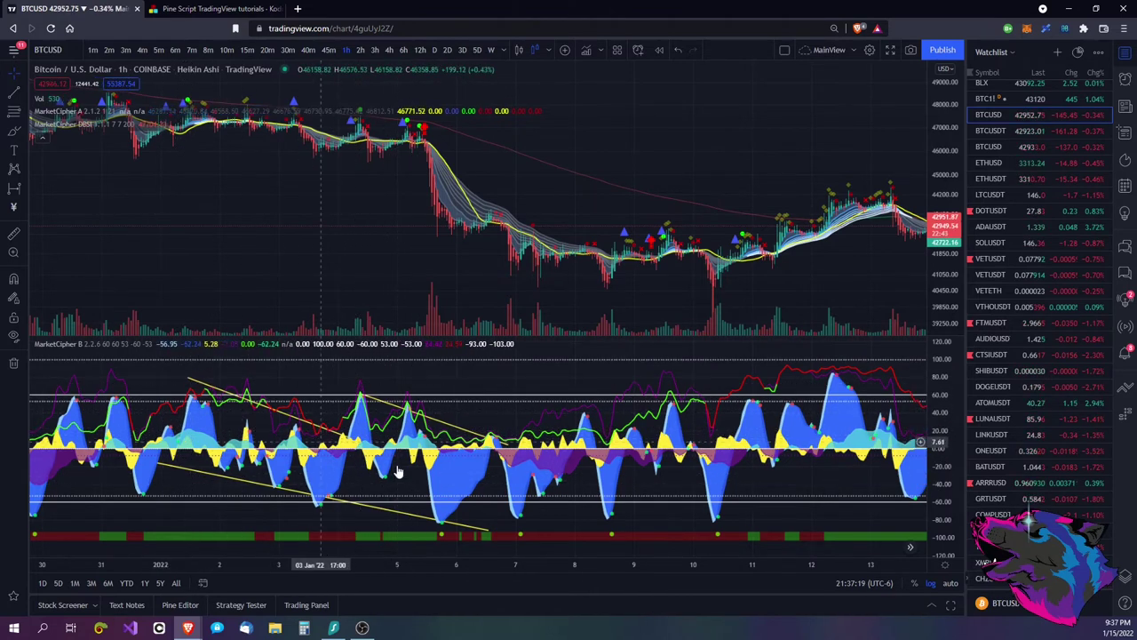
{"action": "left_click_drag", "start_coordinate": [584, 286], "coordinate": [425, 285]}
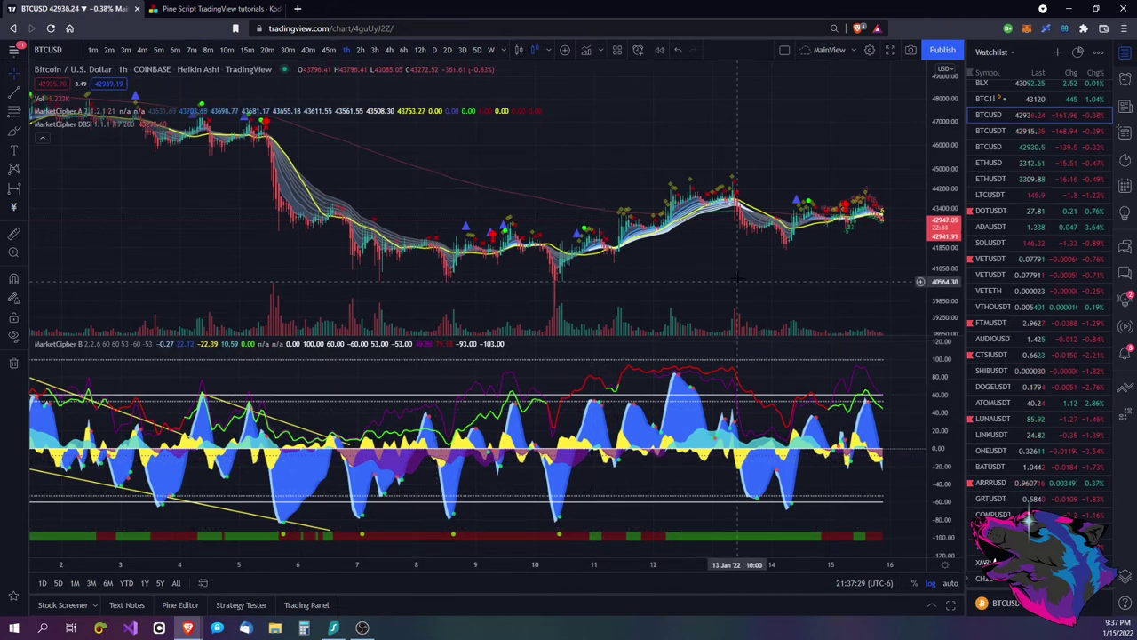
- Examine the hourly MarketCipher B waves and money flow against BTCUSD price from 3 to 15 January 2022
{"action": "left_click_drag", "start_coordinate": [737, 404], "coordinate": [619, 405]}
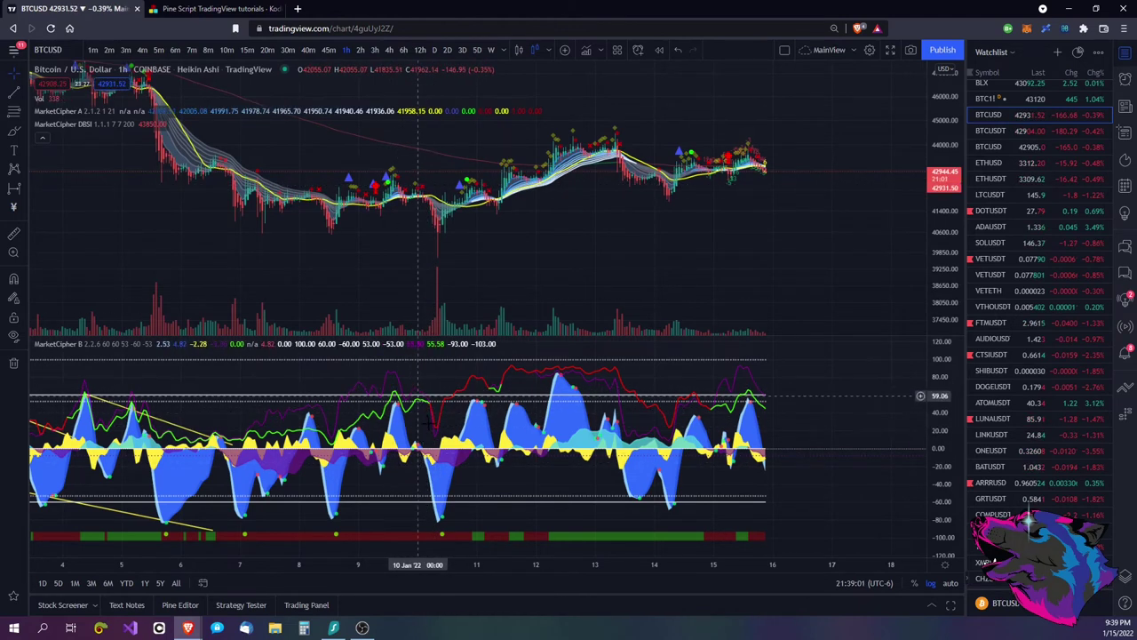
{"action": "left_click_drag", "start_coordinate": [451, 259], "coordinate": [485, 183]}
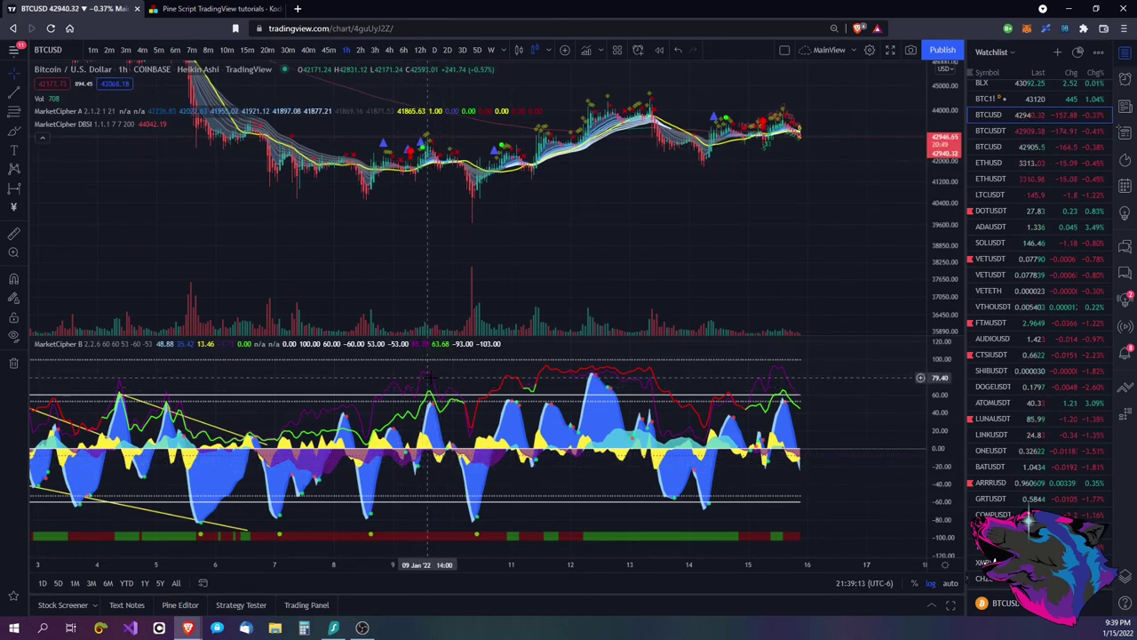
{"action": "left_click_drag", "start_coordinate": [498, 266], "coordinate": [834, 241]}
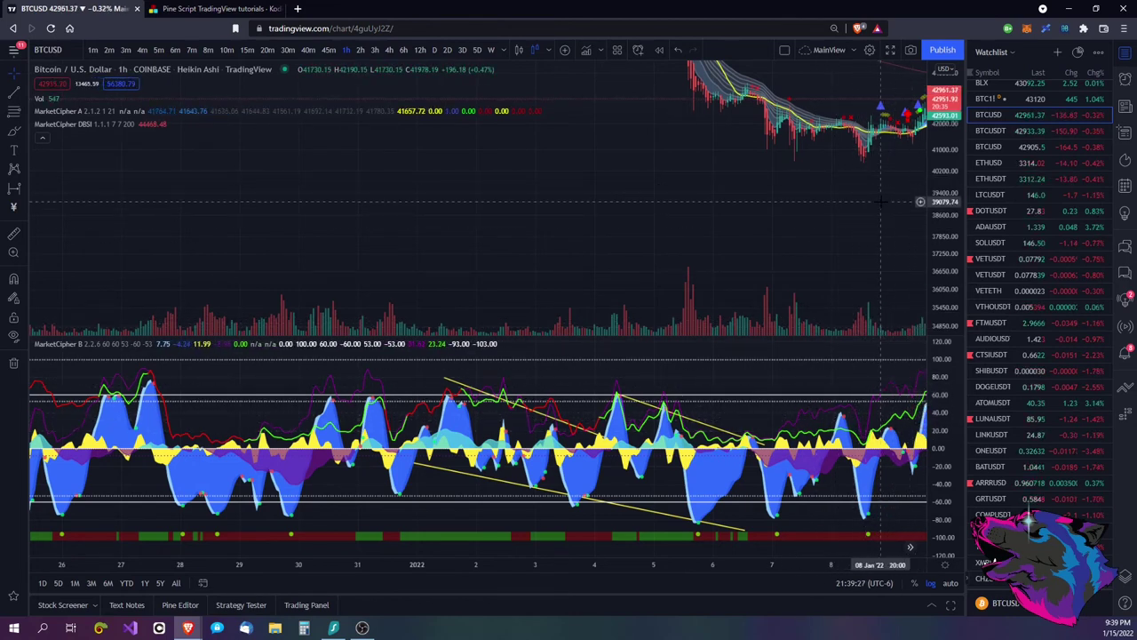
{"action": "left_click_drag", "start_coordinate": [891, 207], "coordinate": [686, 177]}
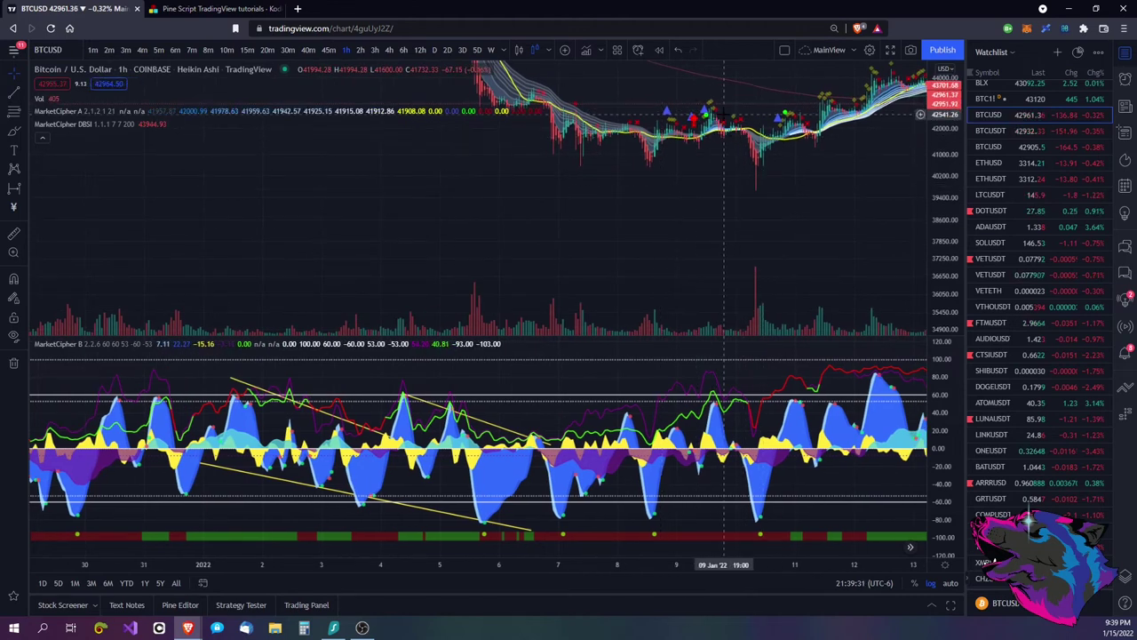
{"action": "left_click_drag", "start_coordinate": [849, 204], "coordinate": [715, 187]}
{"action": "left_click_drag", "start_coordinate": [716, 237], "coordinate": [452, 249]}
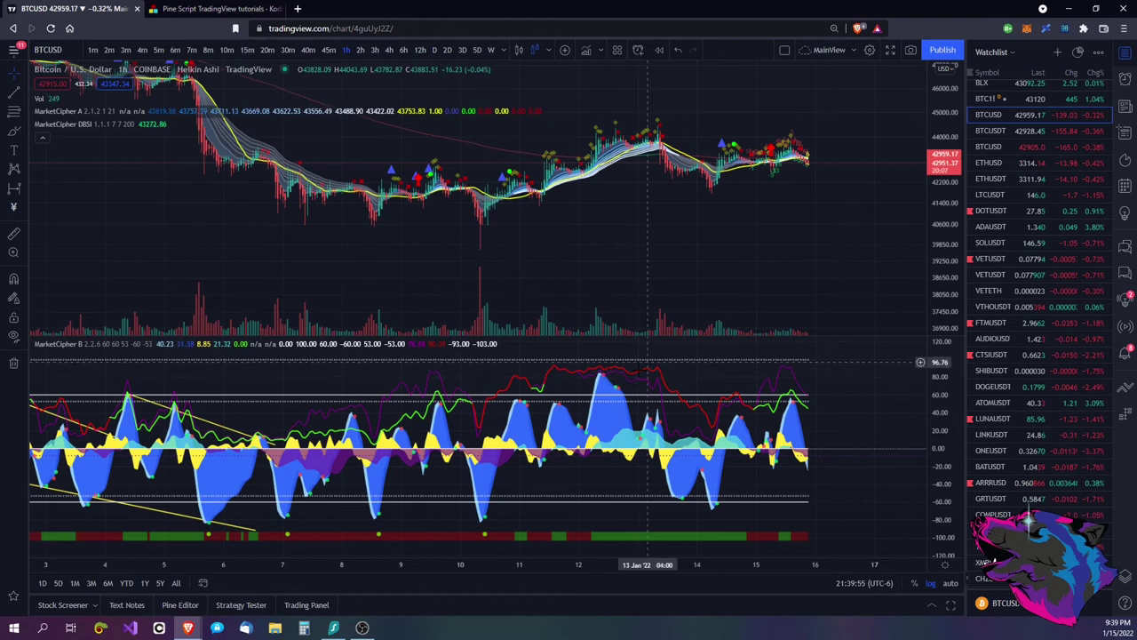
{"action": "left_click_drag", "start_coordinate": [551, 267], "coordinate": [480, 187]}
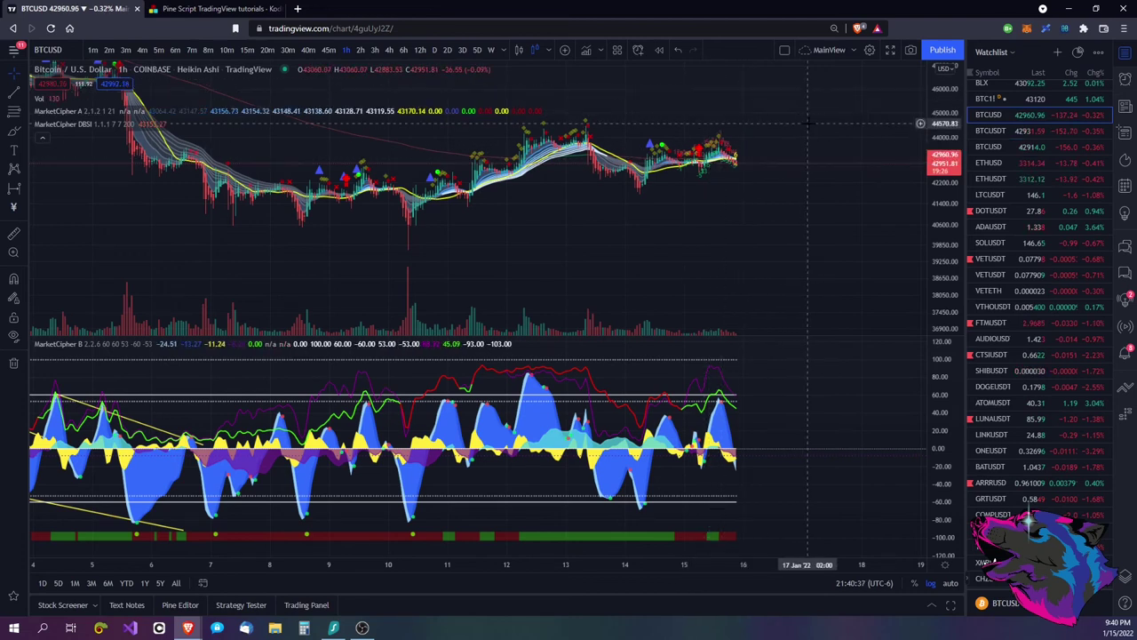
{"action": "left_click_drag", "start_coordinate": [816, 150], "coordinate": [832, 214]}
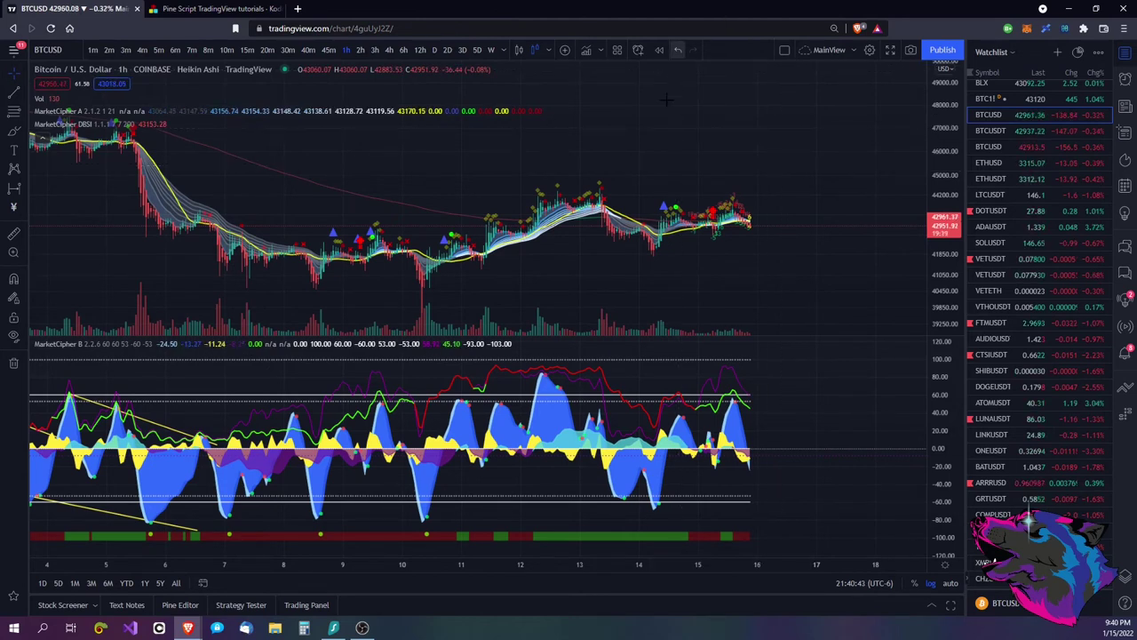
{"action": "left_click_drag", "start_coordinate": [736, 142], "coordinate": [585, 130]}
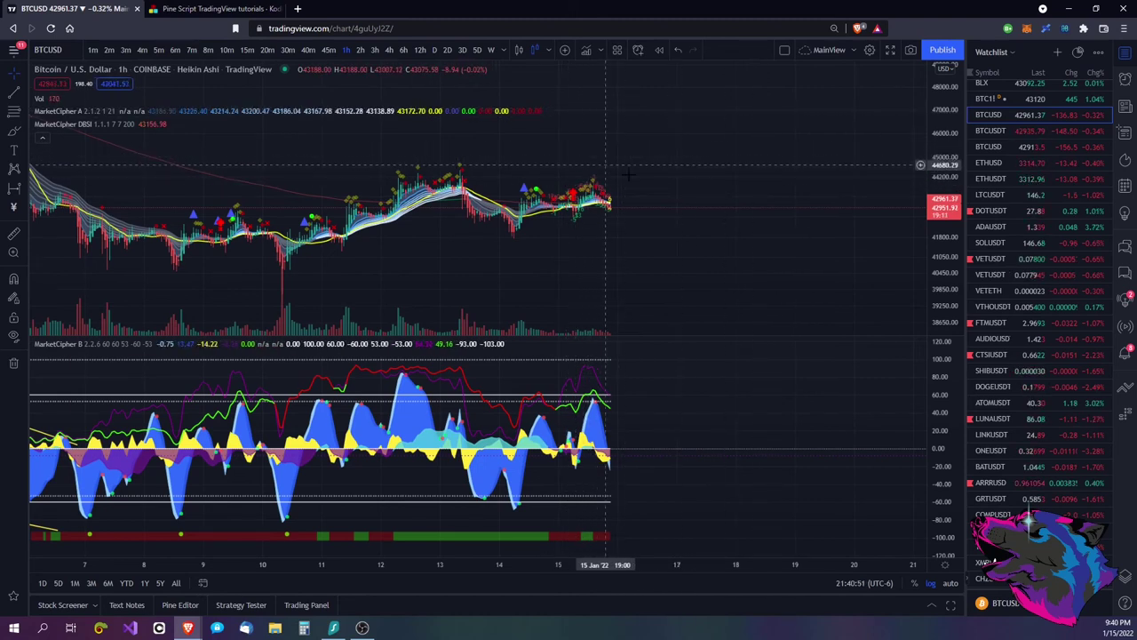
- Look back through the hourly BTCUSD history to the yellow X signals of November 2021
{"action": "scroll", "coordinate": [658, 171], "scroll_direction": "down", "scroll_amount": 1}
{"action": "scroll", "coordinate": [658, 171], "scroll_direction": "down", "scroll_amount": 5}
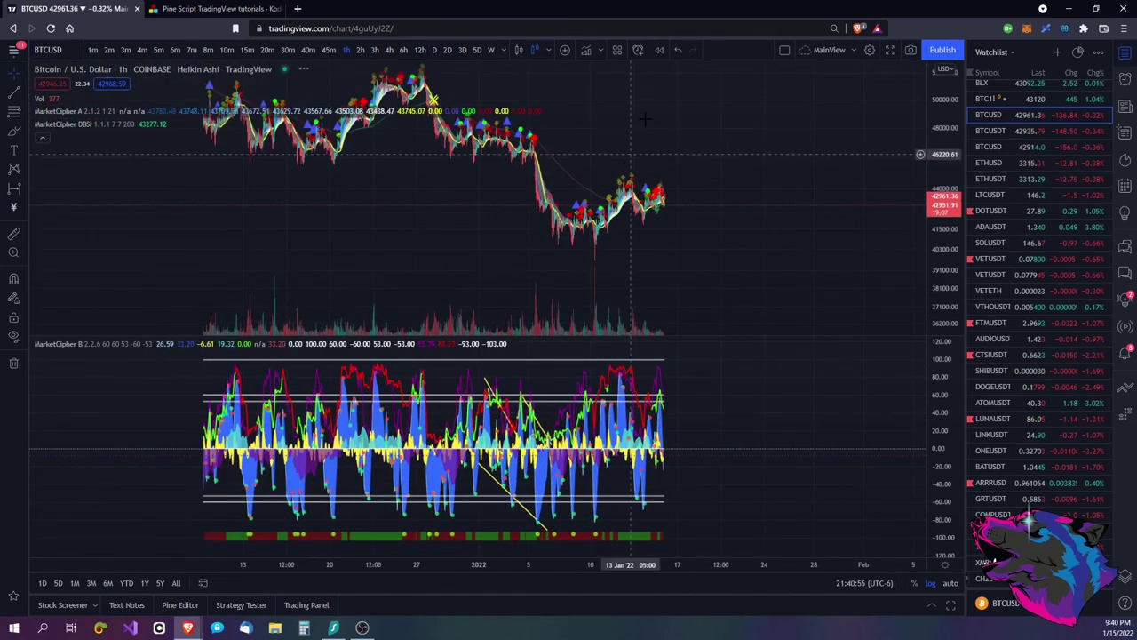
{"action": "left_click_drag", "start_coordinate": [735, 178], "coordinate": [787, 222]}
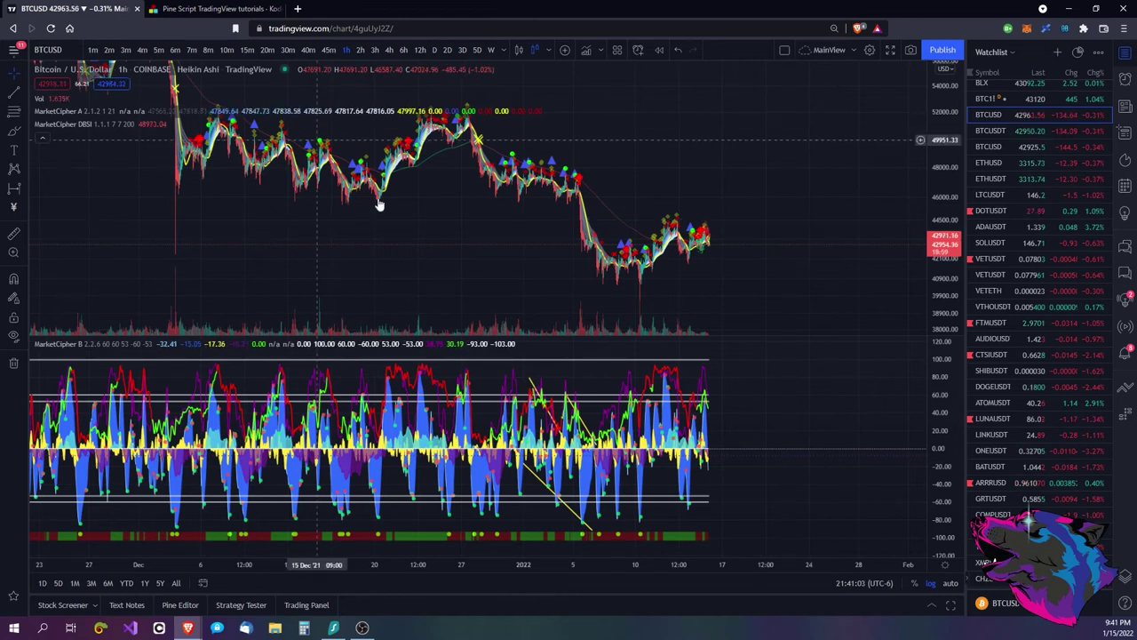
{"action": "left_click_drag", "start_coordinate": [577, 267], "coordinate": [737, 297]}
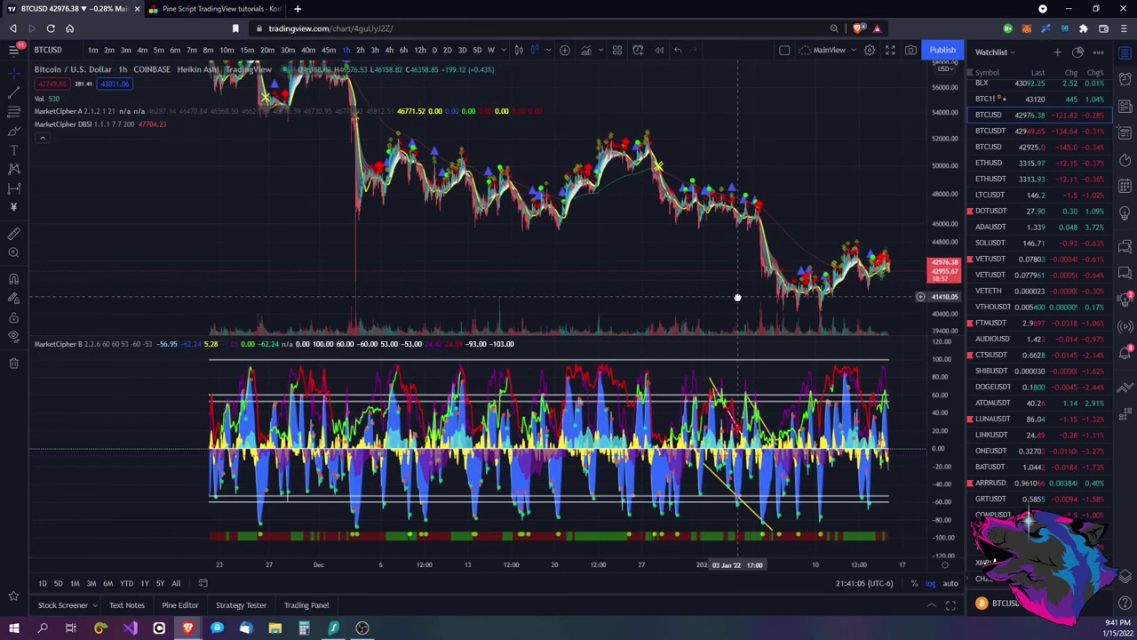
{"action": "left_click_drag", "start_coordinate": [424, 283], "coordinate": [630, 318]}
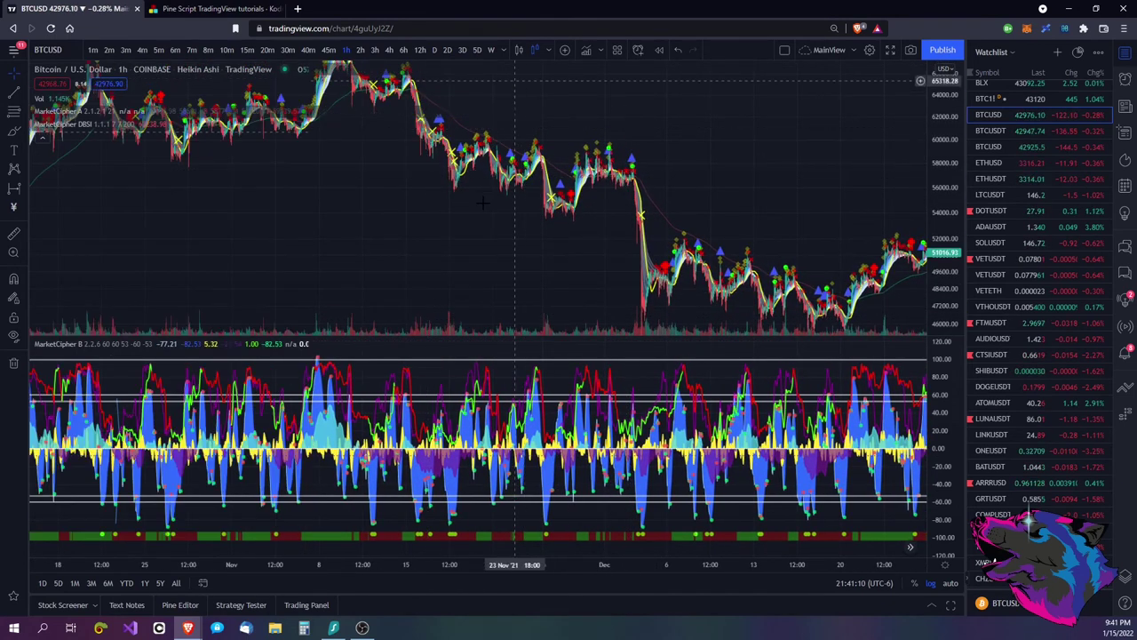
{"action": "scroll", "coordinate": [527, 240], "scroll_direction": "up", "scroll_amount": 3}
{"action": "scroll", "coordinate": [414, 264], "scroll_direction": "up", "scroll_amount": 2}
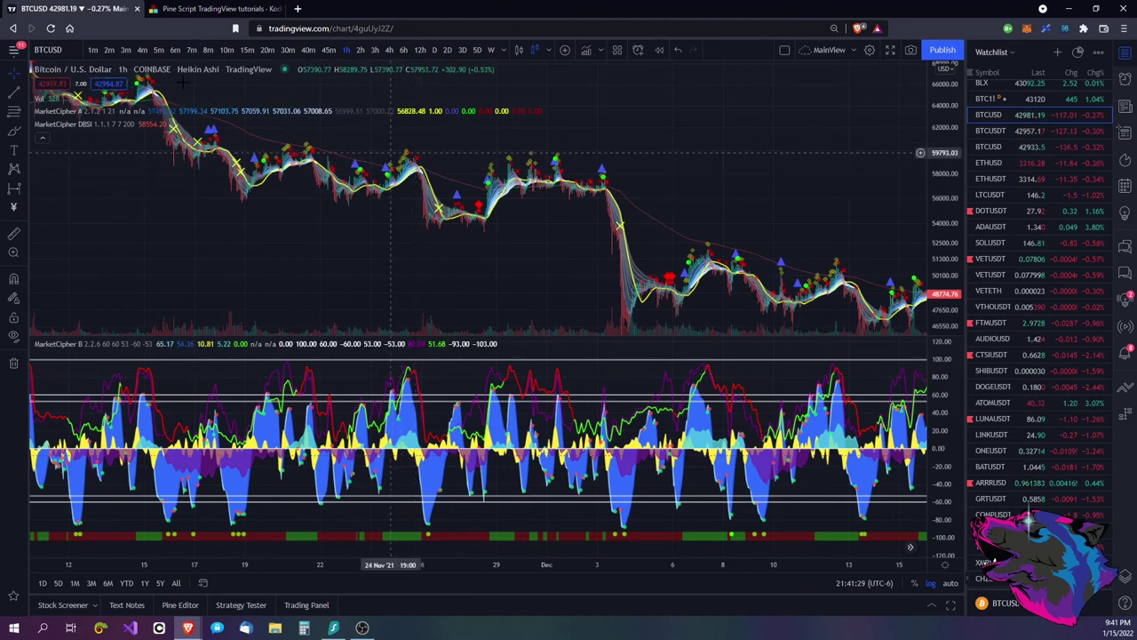
{"action": "left_click_drag", "start_coordinate": [282, 221], "coordinate": [451, 293]}
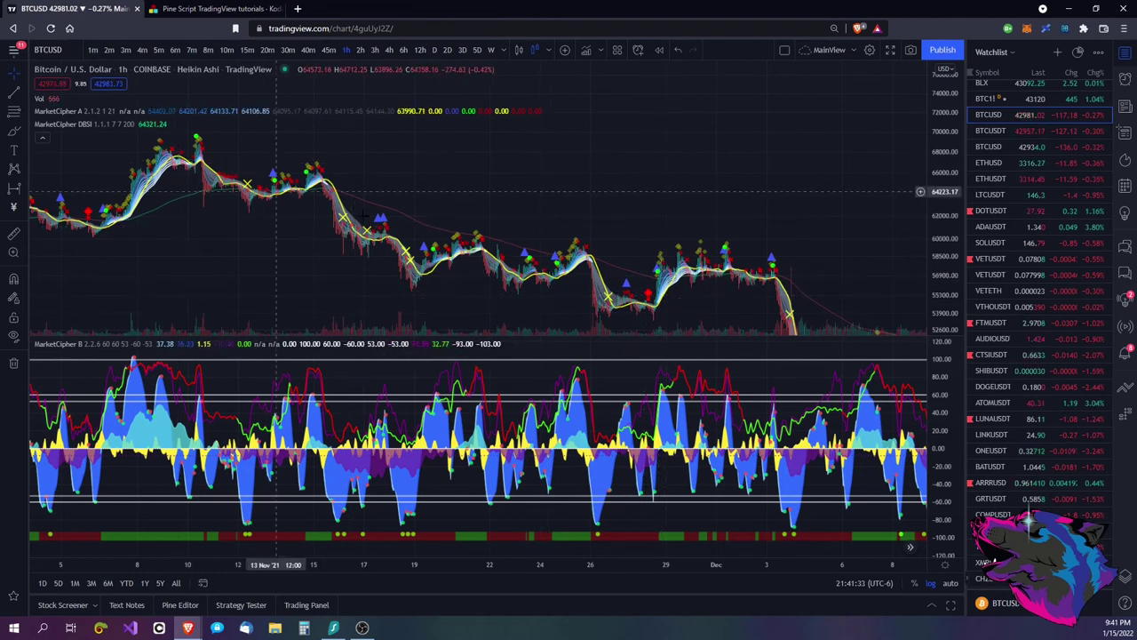
- Switch the chart to the 6-hour interval and examine the two yellow X signals before the early January 2022 drop
{"action": "left_click", "coordinate": [403, 50]}
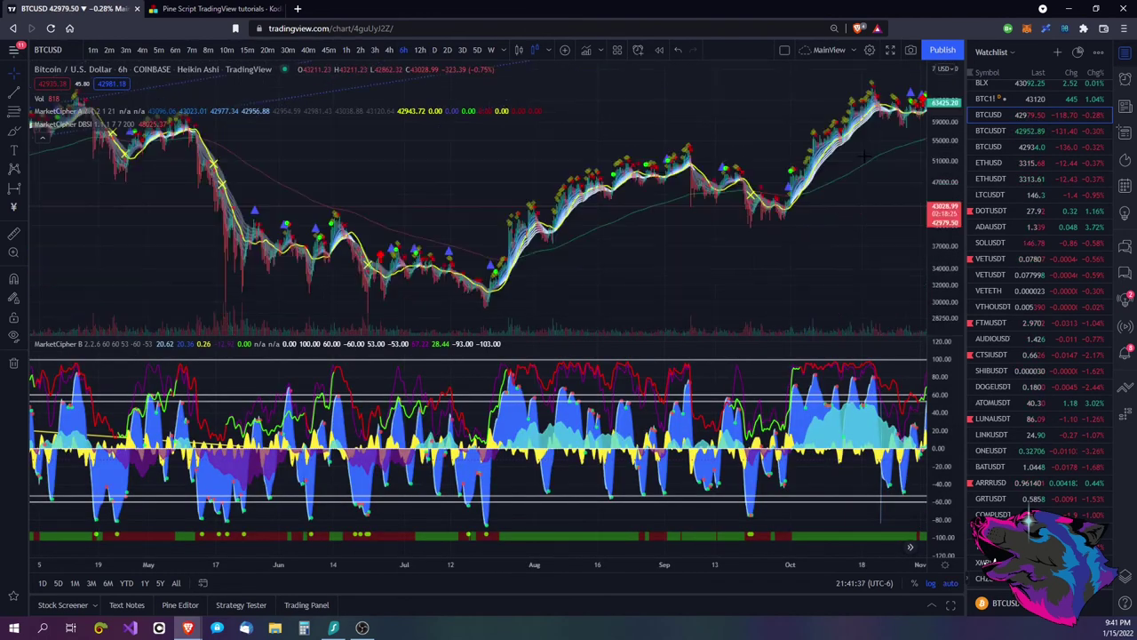
{"action": "left_click_drag", "start_coordinate": [736, 283], "coordinate": [226, 280]}
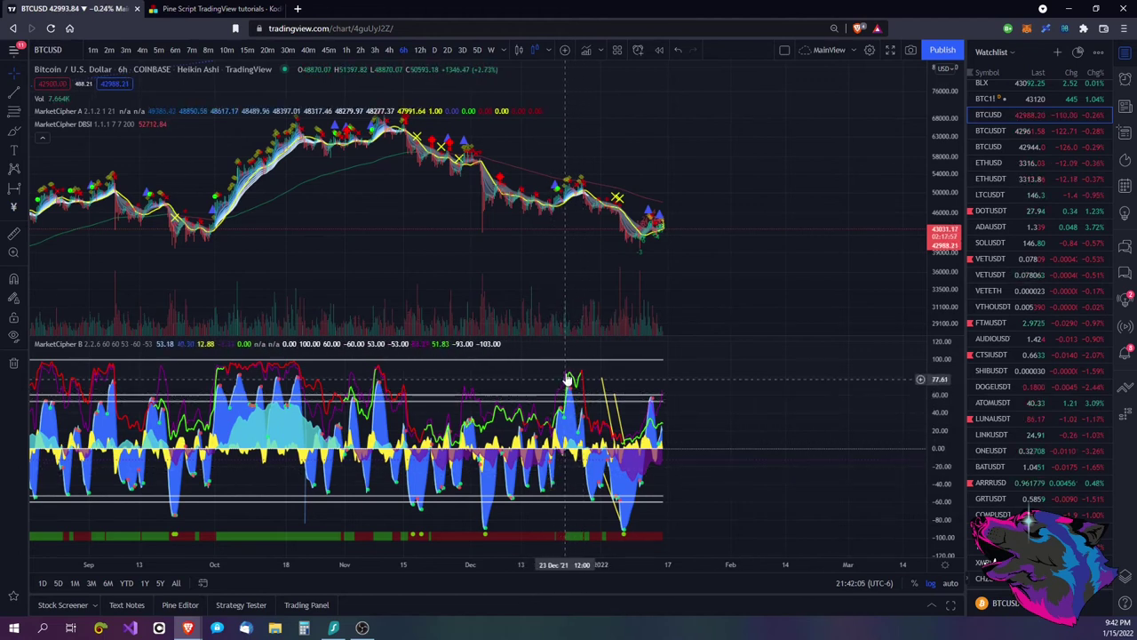
{"action": "scroll", "coordinate": [580, 234], "scroll_direction": "up", "scroll_amount": 8}
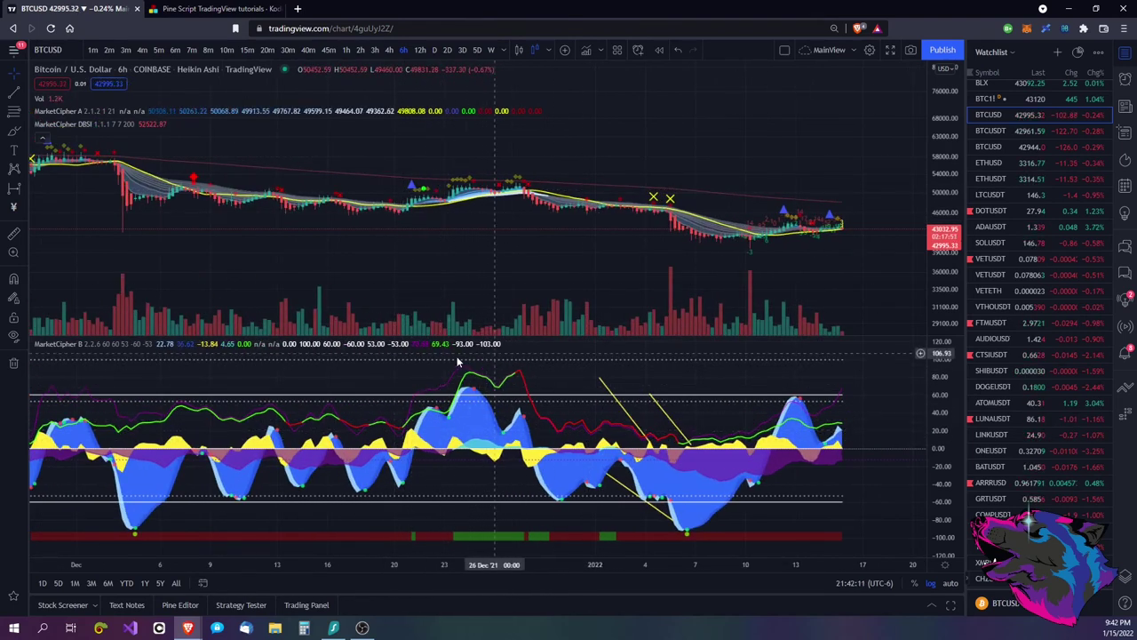
{"action": "left_click_drag", "start_coordinate": [947, 301], "coordinate": [945, 251]}
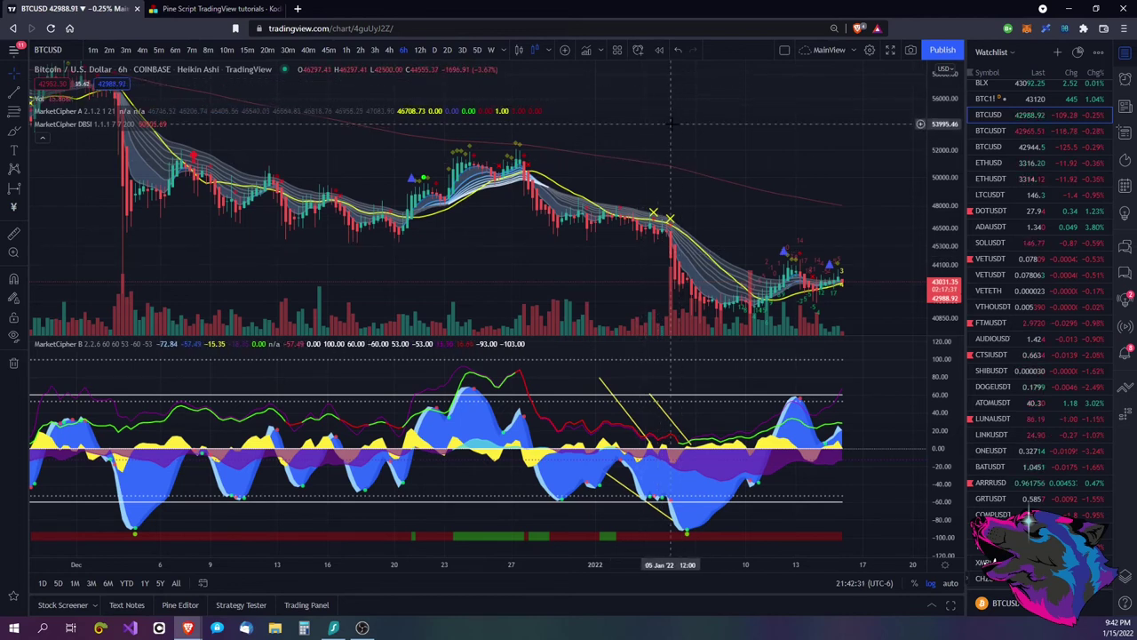
{"action": "left_click_drag", "start_coordinate": [746, 156], "coordinate": [587, 129]}
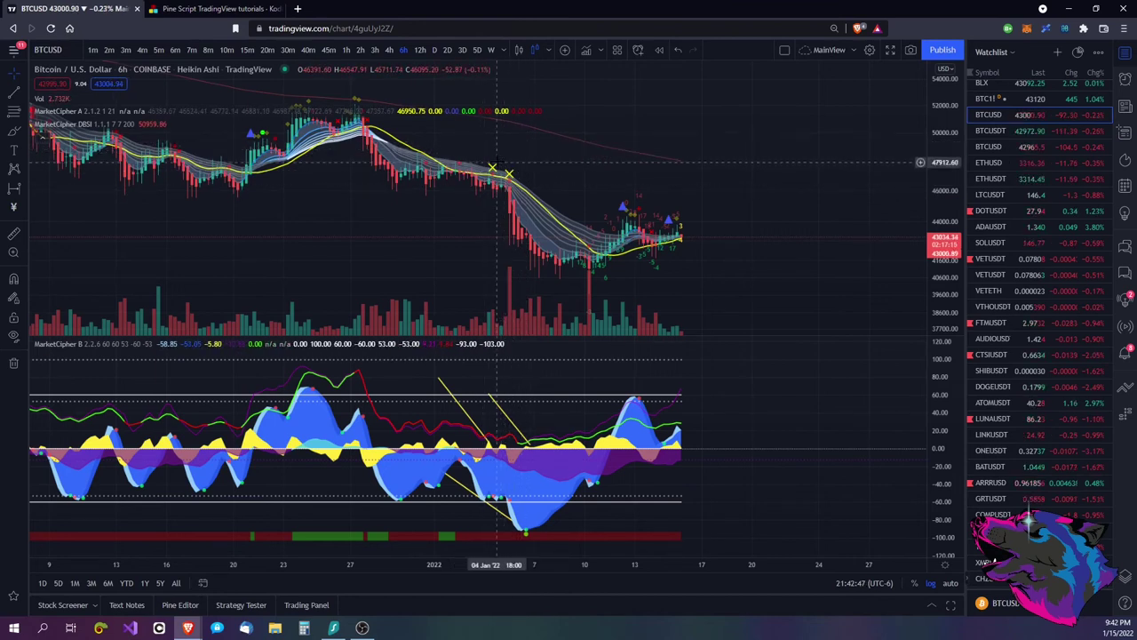
- Circle the two yellow X signals around 4 to 5 January 2022 with the brush, and remove the circle
{"action": "mouse_move", "coordinate": [515, 151]}
{"action": "left_mouse_down"}
{"action": "mouse_move", "coordinate": [471, 204]}
{"action": "mouse_move", "coordinate": [533, 182]}
{"action": "mouse_move", "coordinate": [510, 153]}
{"action": "left_mouse_up"}
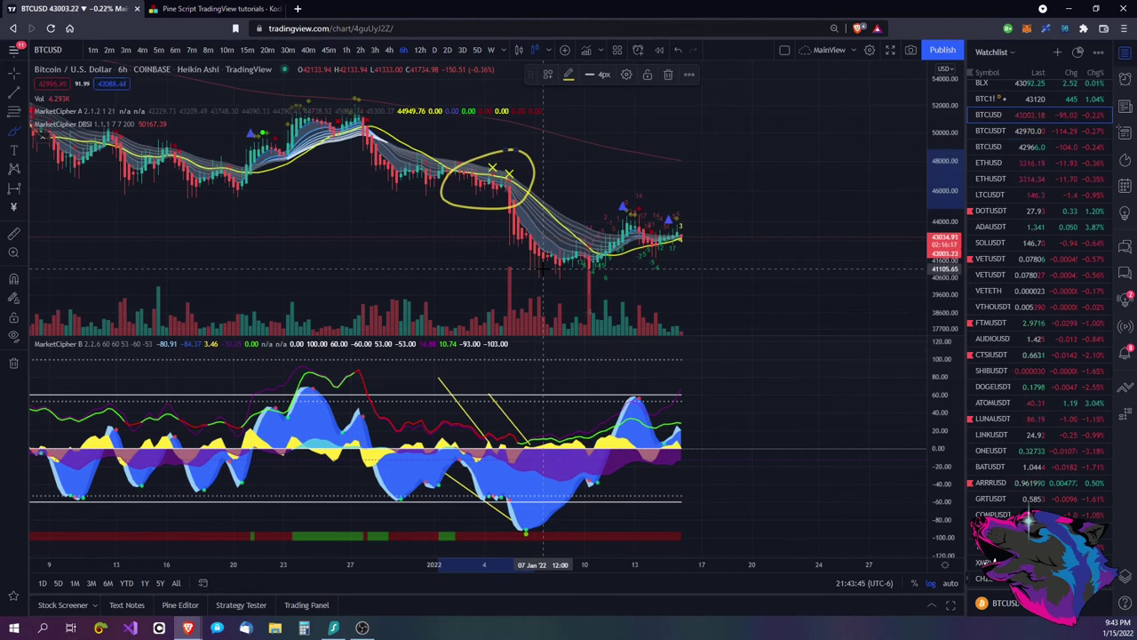
{"action": "key", "text": "Delete"}
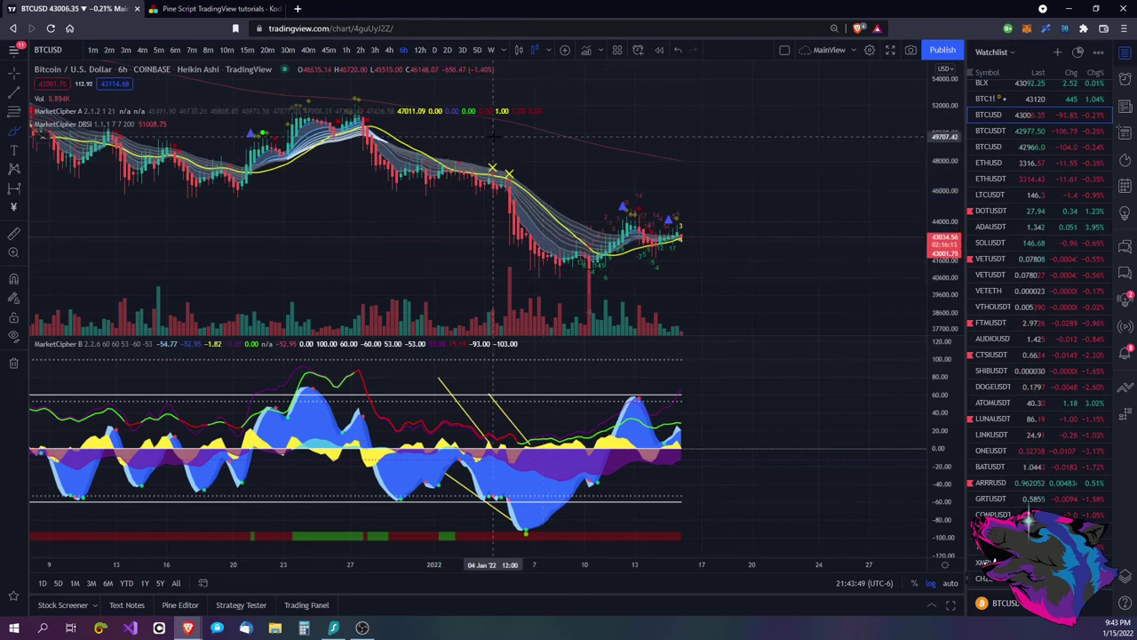
- Return the chart to the 1-hour interval and examine the yellow X signals around 28 December 2021
{"action": "left_click", "coordinate": [348, 50]}
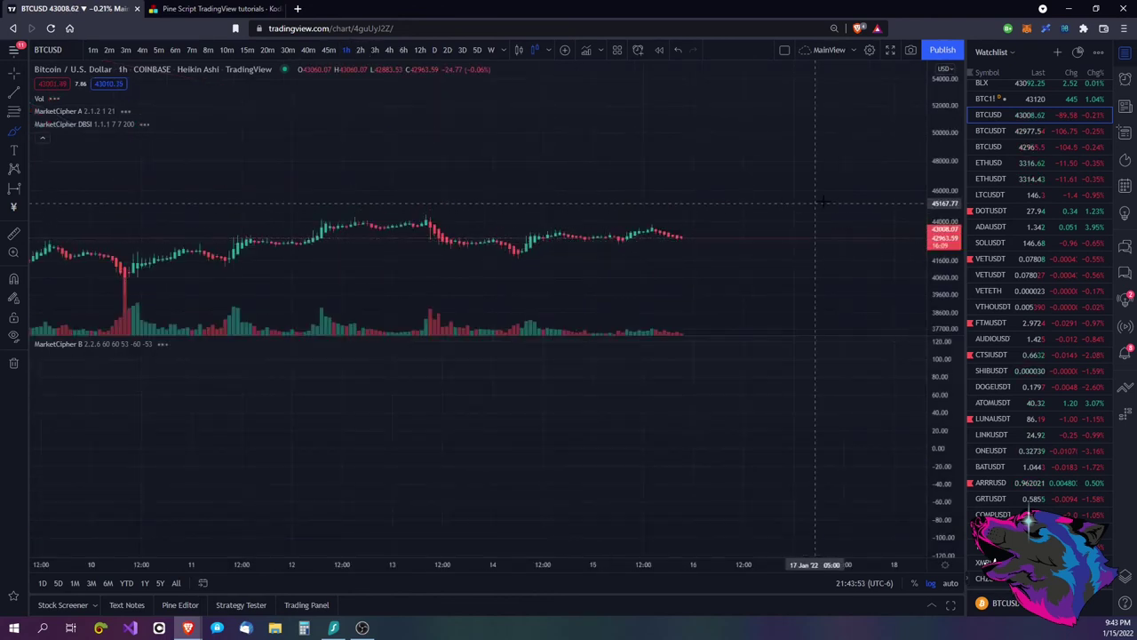
{"action": "scroll", "coordinate": [624, 179], "scroll_direction": "down", "scroll_amount": 5}
{"action": "mouse_move", "coordinate": [360, 166]}
{"action": "left_mouse_down"}
{"action": "mouse_move", "coordinate": [409, 182]}
{"action": "mouse_move", "coordinate": [792, 196]}
{"action": "left_mouse_up"}
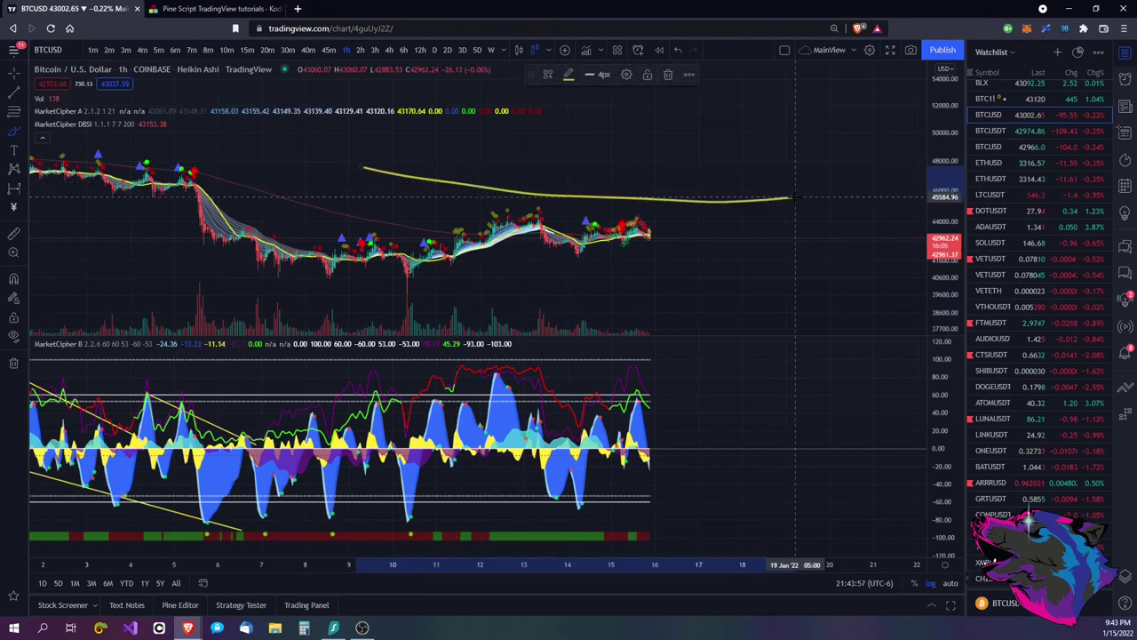
{"action": "key", "text": "Delete"}
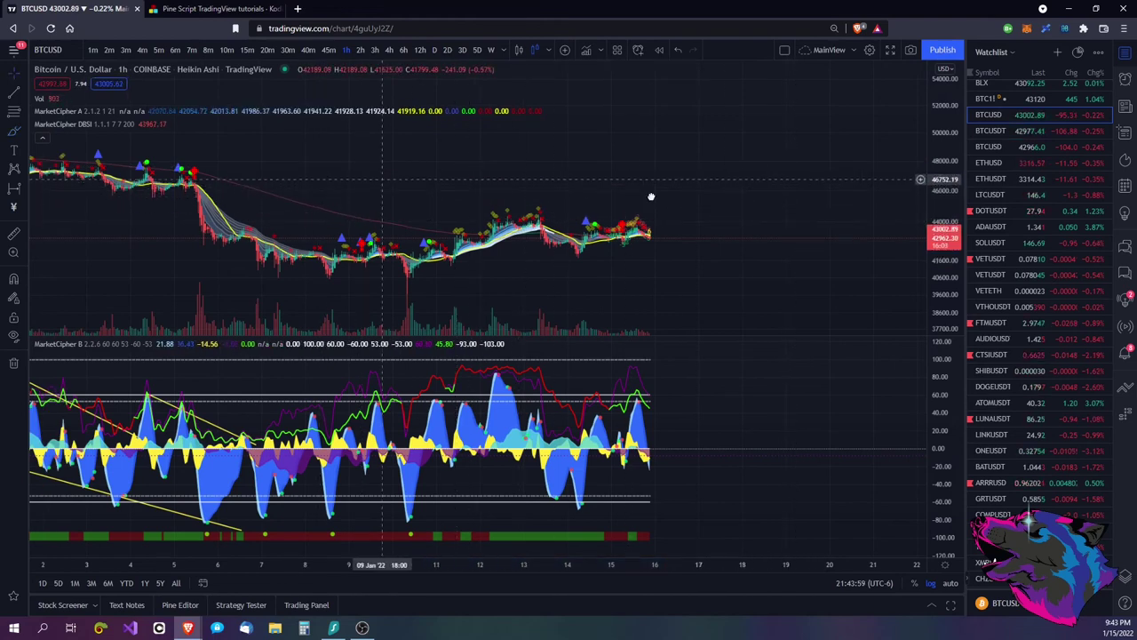
{"action": "scroll", "coordinate": [652, 196], "scroll_direction": "left", "scroll_amount": 10}
{"action": "left_click_drag", "start_coordinate": [380, 216], "coordinate": [579, 226]}
{"action": "left_click_drag", "start_coordinate": [510, 227], "coordinate": [578, 197]}
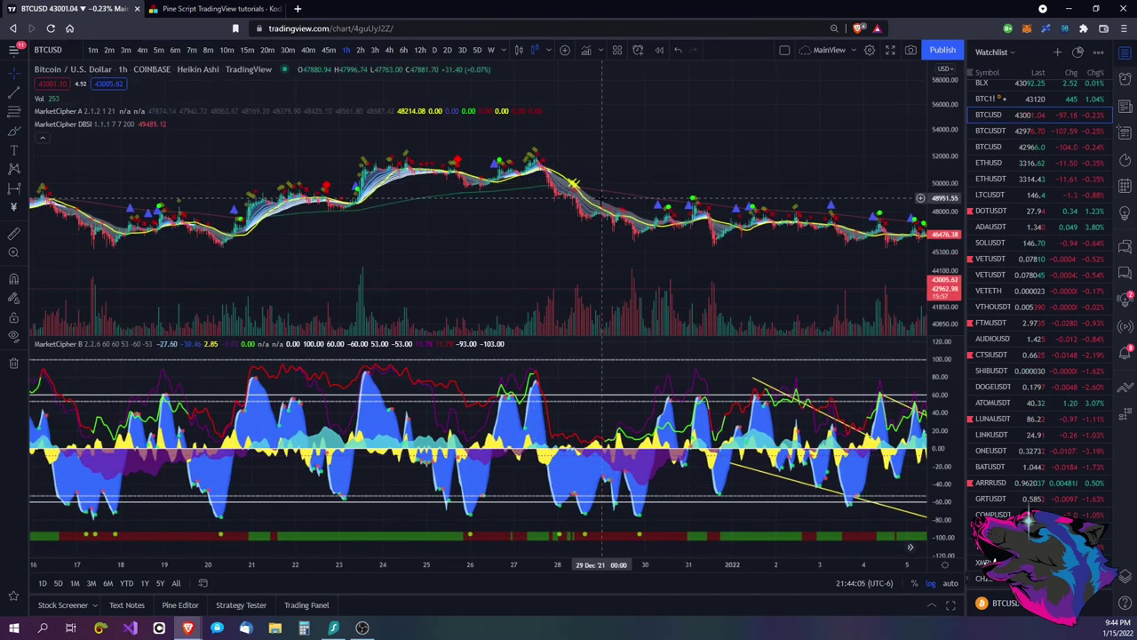
{"action": "scroll", "coordinate": [582, 199], "scroll_direction": "up", "scroll_amount": 5}
{"action": "scroll", "coordinate": [423, 229], "scroll_direction": "down", "scroll_amount": 6}
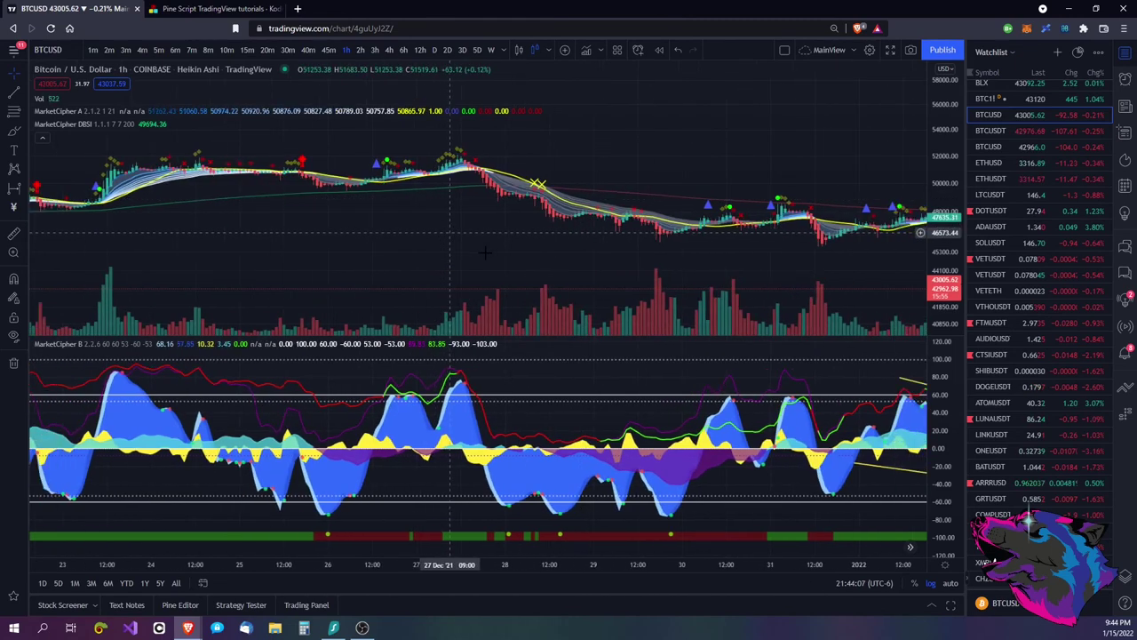
- Examine the hourly yellow X signals and the price moves around them from 12 to 28 November 2021
{"action": "left_click_drag", "start_coordinate": [512, 267], "coordinate": [978, 262]}
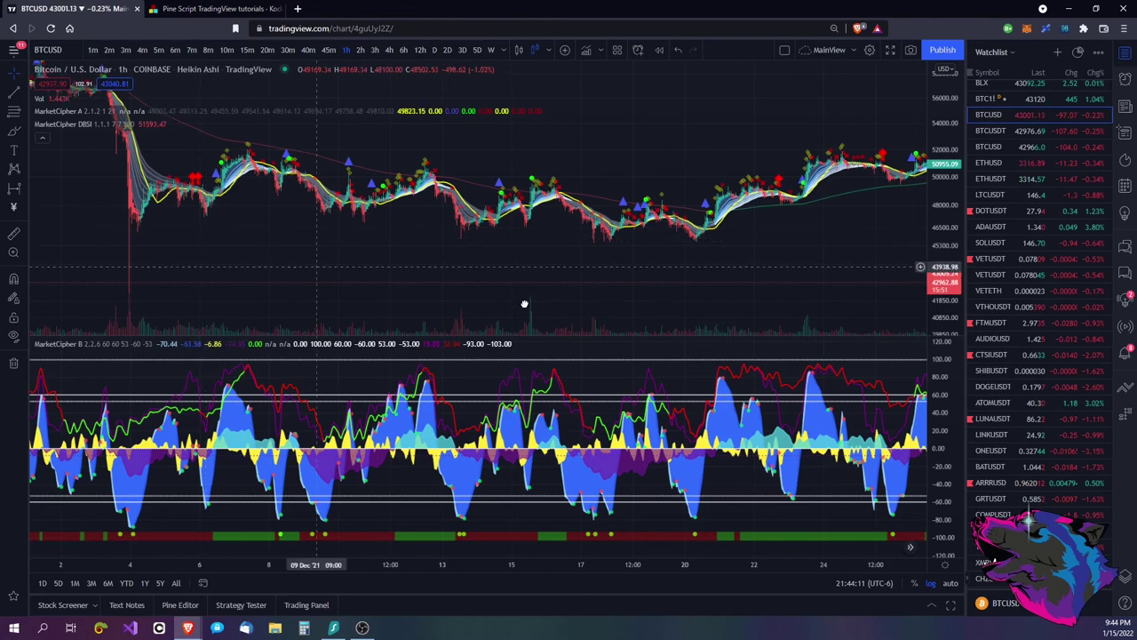
{"action": "left_click_drag", "start_coordinate": [523, 305], "coordinate": [596, 300]}
{"action": "left_click_drag", "start_coordinate": [363, 308], "coordinate": [665, 293]}
{"action": "left_click_drag", "start_coordinate": [195, 267], "coordinate": [783, 302]}
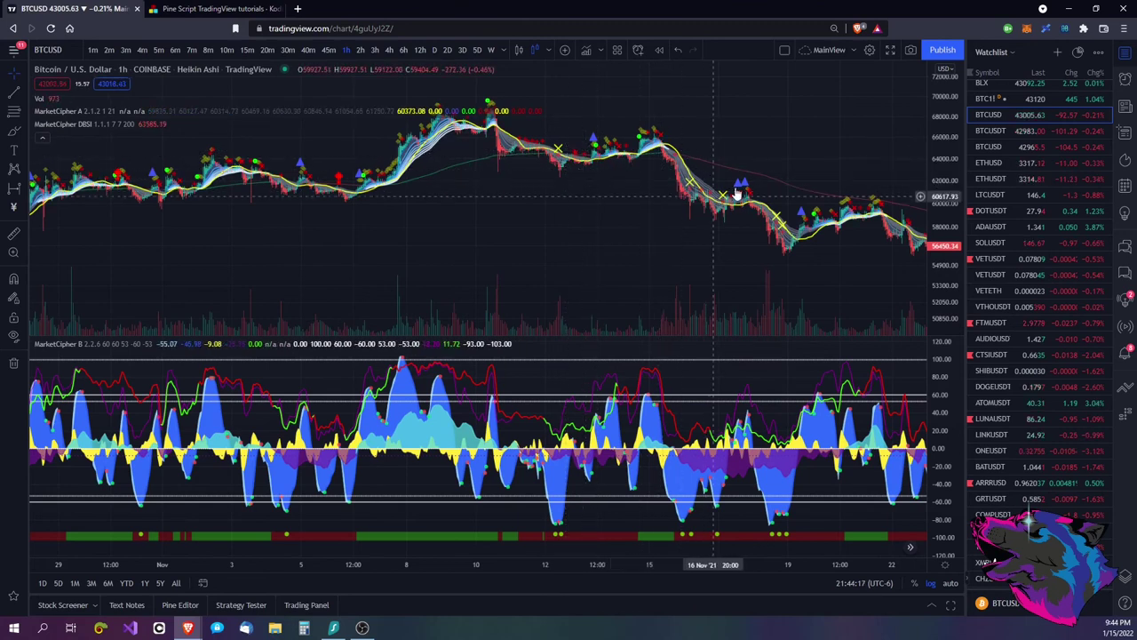
{"action": "left_click_drag", "start_coordinate": [684, 261], "coordinate": [453, 263]}
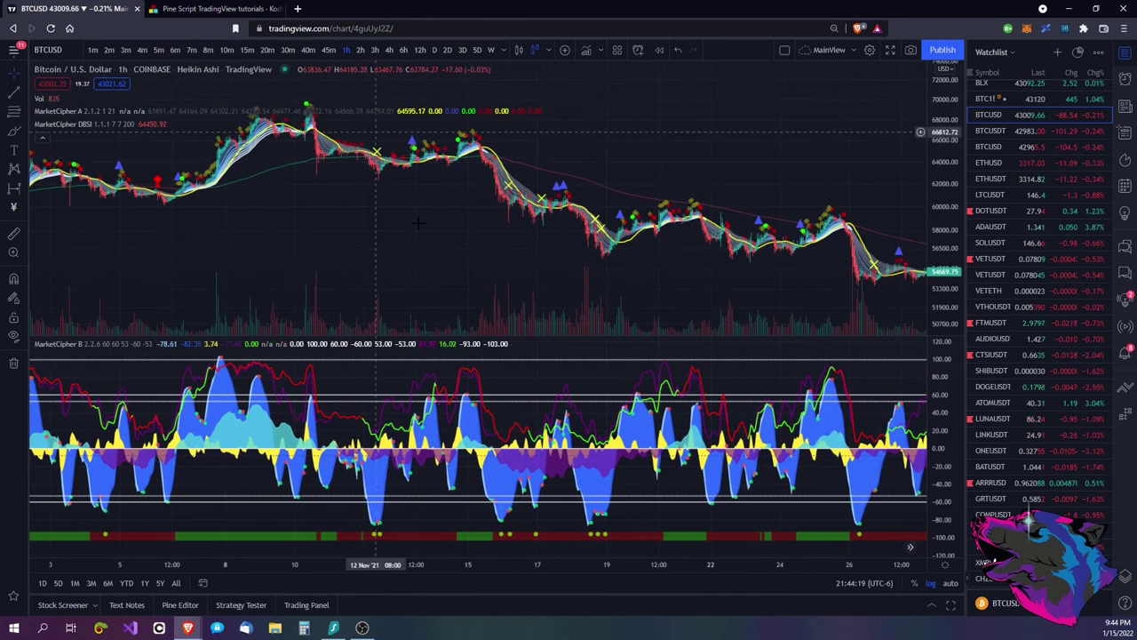
{"action": "left_click_drag", "start_coordinate": [666, 267], "coordinate": [535, 191]}
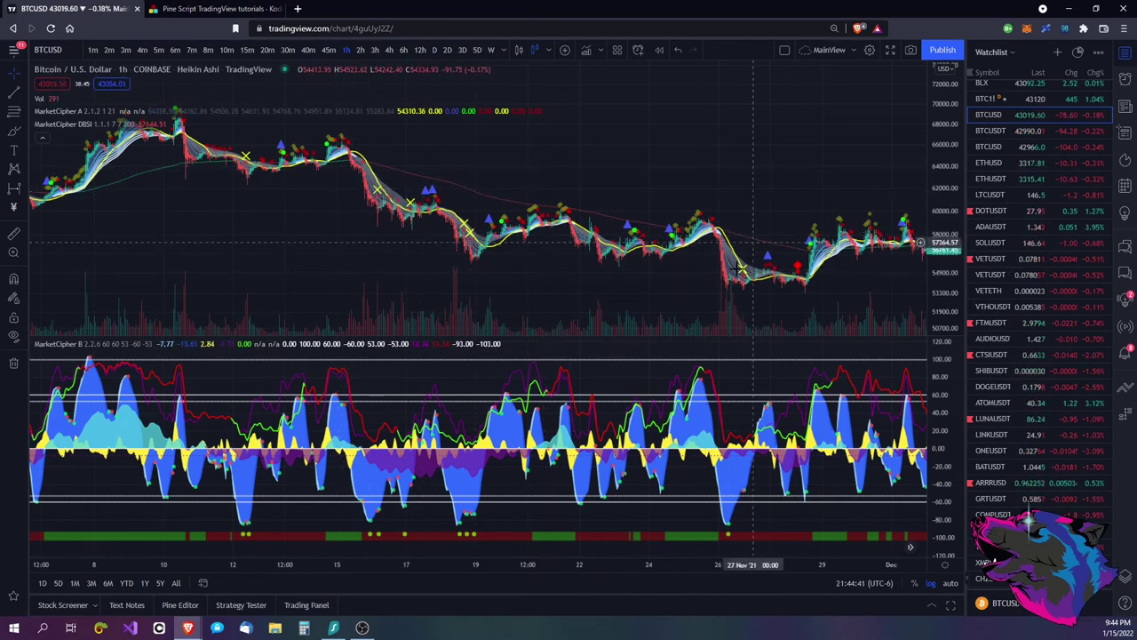
{"action": "left_click_drag", "start_coordinate": [599, 185], "coordinate": [262, 166]}
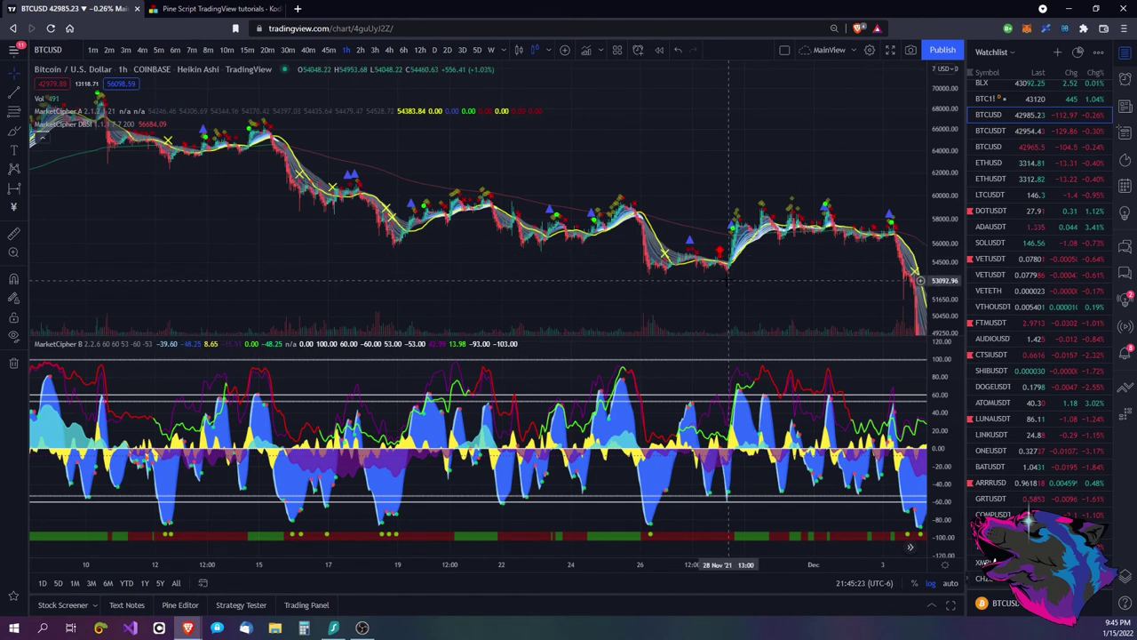
- Inspect the hourly yellow X signal of 3 December 2021 and the full extent of the price drop around it
{"action": "left_click_drag", "start_coordinate": [755, 278], "coordinate": [622, 272]}
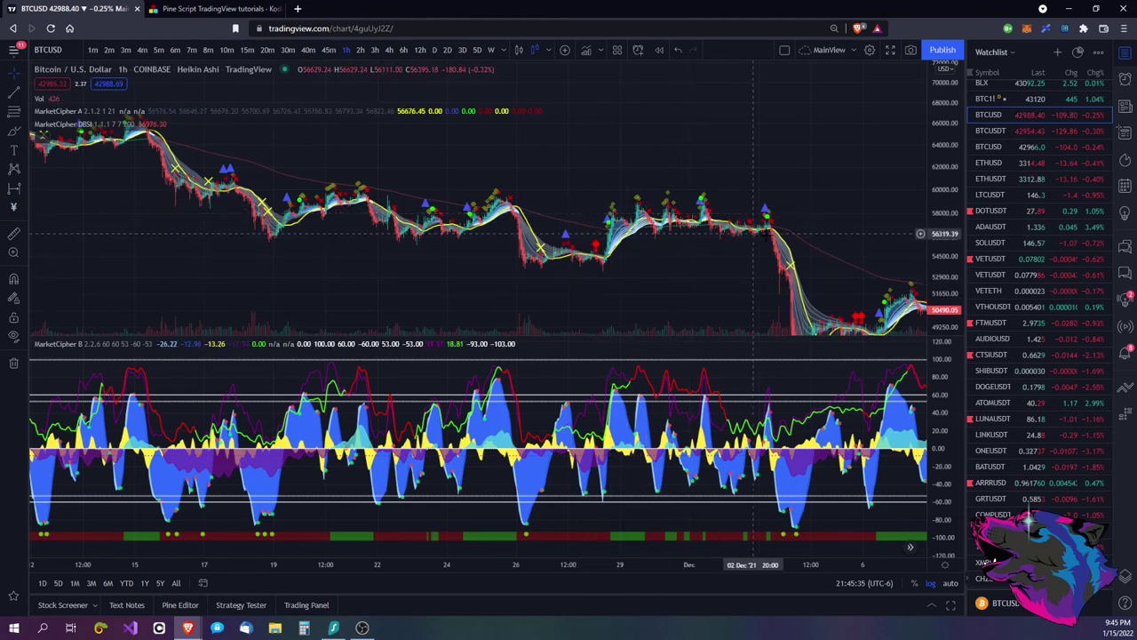
{"action": "scroll", "coordinate": [662, 160], "scroll_direction": "right", "scroll_amount": 5}
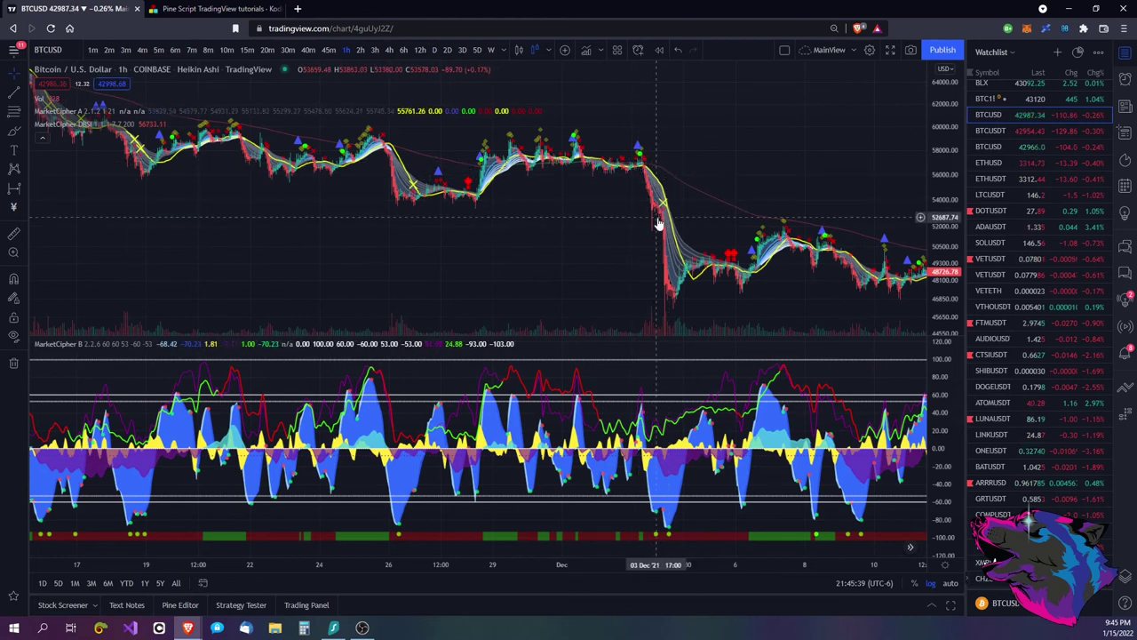
{"action": "left_click_drag", "start_coordinate": [672, 287], "coordinate": [633, 75]}
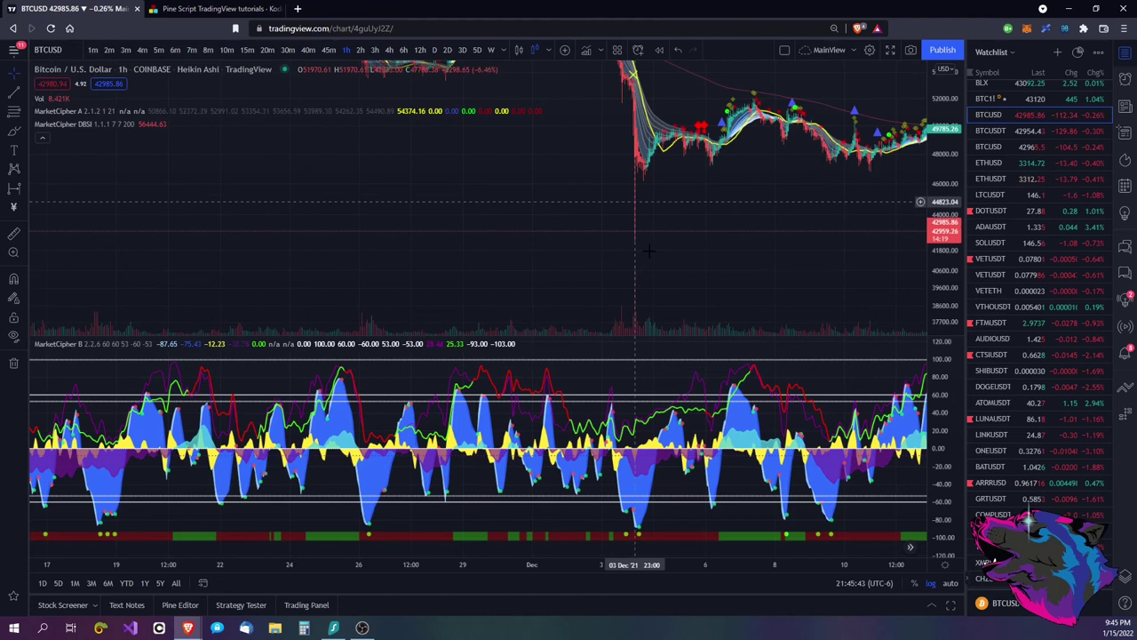
{"action": "left_click_drag", "start_coordinate": [715, 221], "coordinate": [738, 297]}
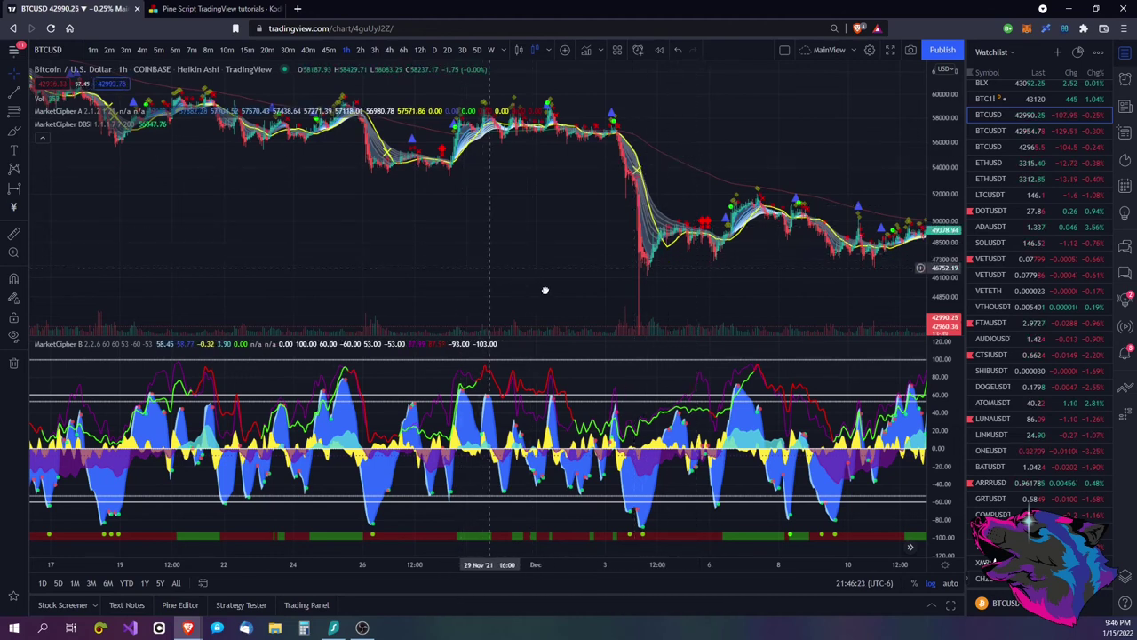
- Examine the hourly MarketCipher signals and the yellow X marks across mid-November to 20 December 2021
{"action": "scroll", "coordinate": [544, 289], "scroll_direction": "left", "scroll_amount": 3}
{"action": "scroll", "coordinate": [467, 255], "scroll_direction": "left", "scroll_amount": 3}
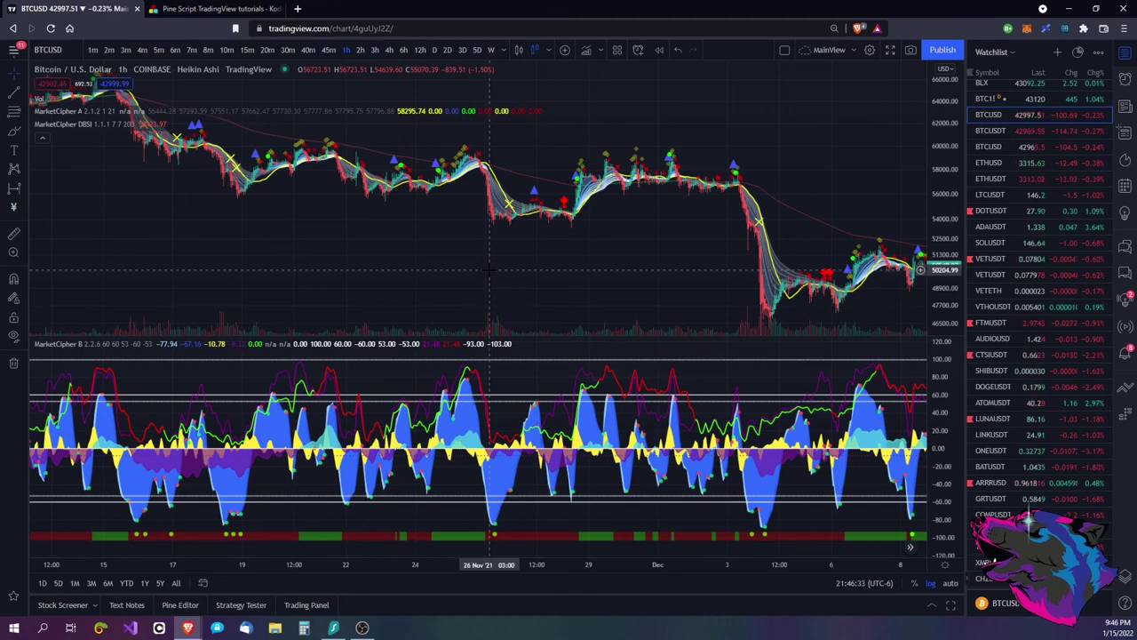
{"action": "scroll", "coordinate": [584, 272], "scroll_direction": "right", "scroll_amount": 3}
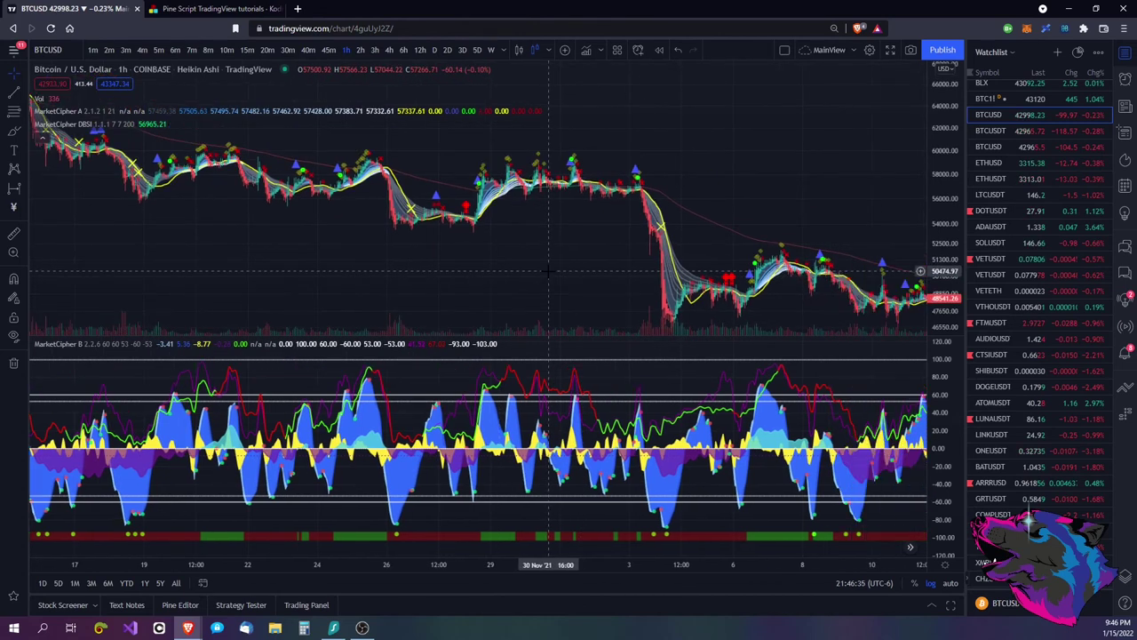
{"action": "scroll", "coordinate": [714, 151], "scroll_direction": "right", "scroll_amount": 5}
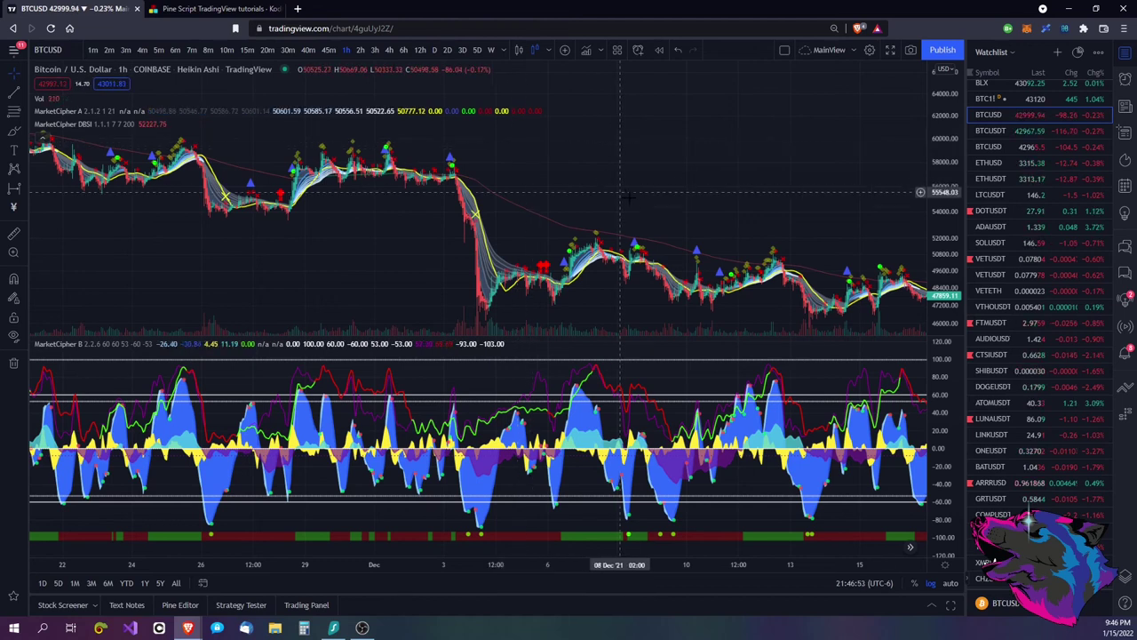
{"action": "scroll", "coordinate": [559, 148], "scroll_direction": "right", "scroll_amount": 3}
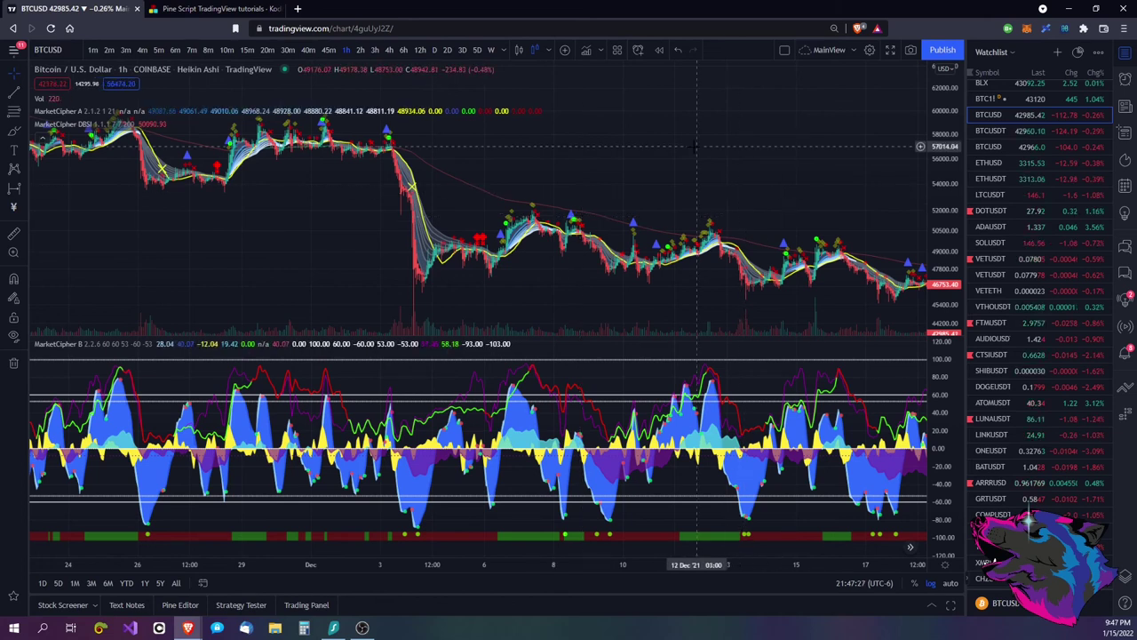
{"action": "scroll", "coordinate": [605, 134], "scroll_direction": "right", "scroll_amount": 3}
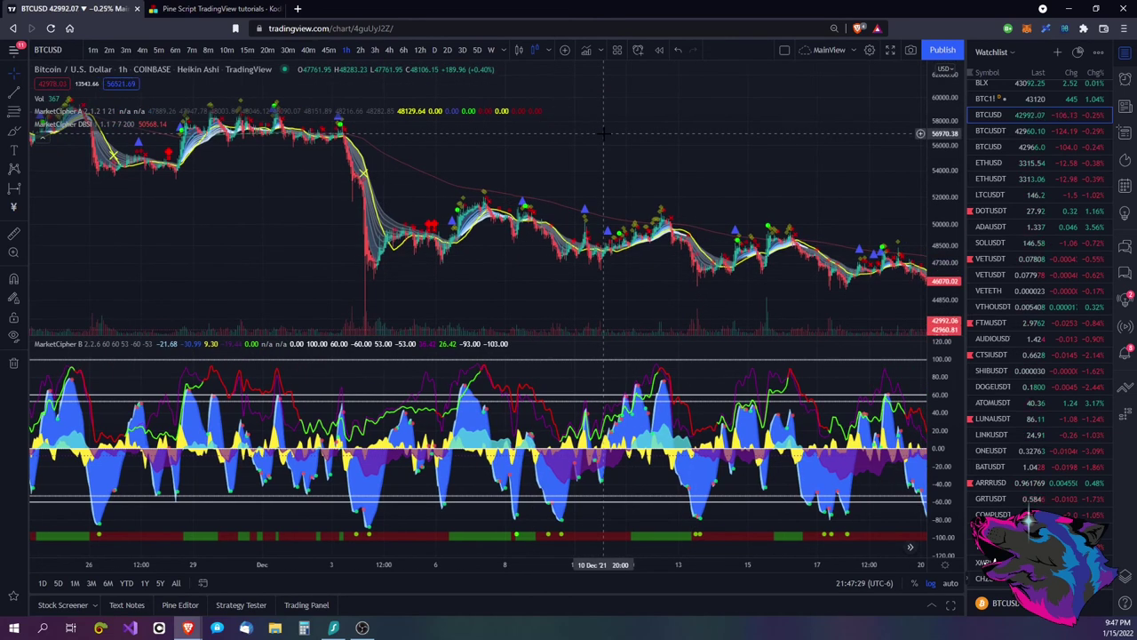
- Set the BTCUSD chart to the 1-day interval and examine the signals around the May 2021 drop
{"action": "left_click", "coordinate": [436, 50]}
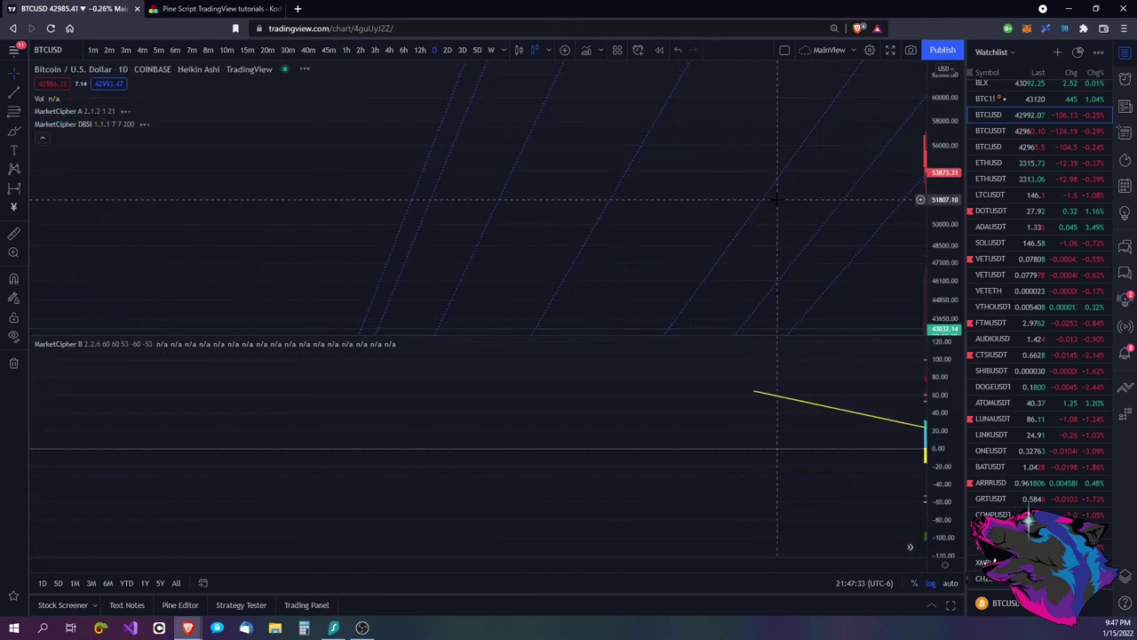
{"action": "left_click_drag", "start_coordinate": [947, 113], "coordinate": [445, 255]}
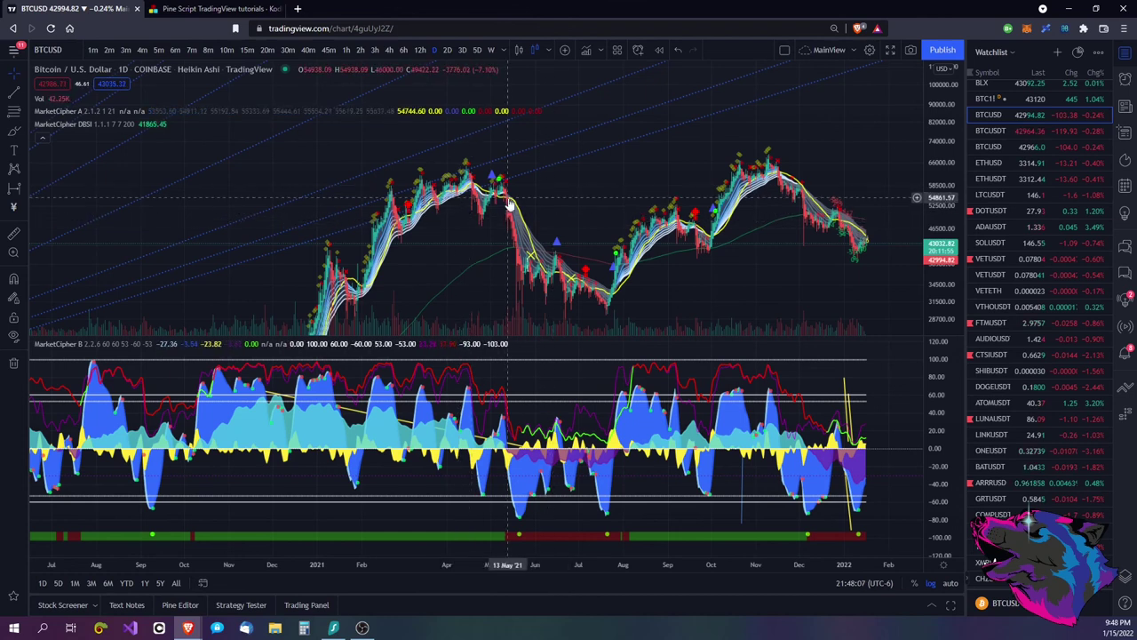
{"action": "left_click_drag", "start_coordinate": [613, 195], "coordinate": [653, 213]}
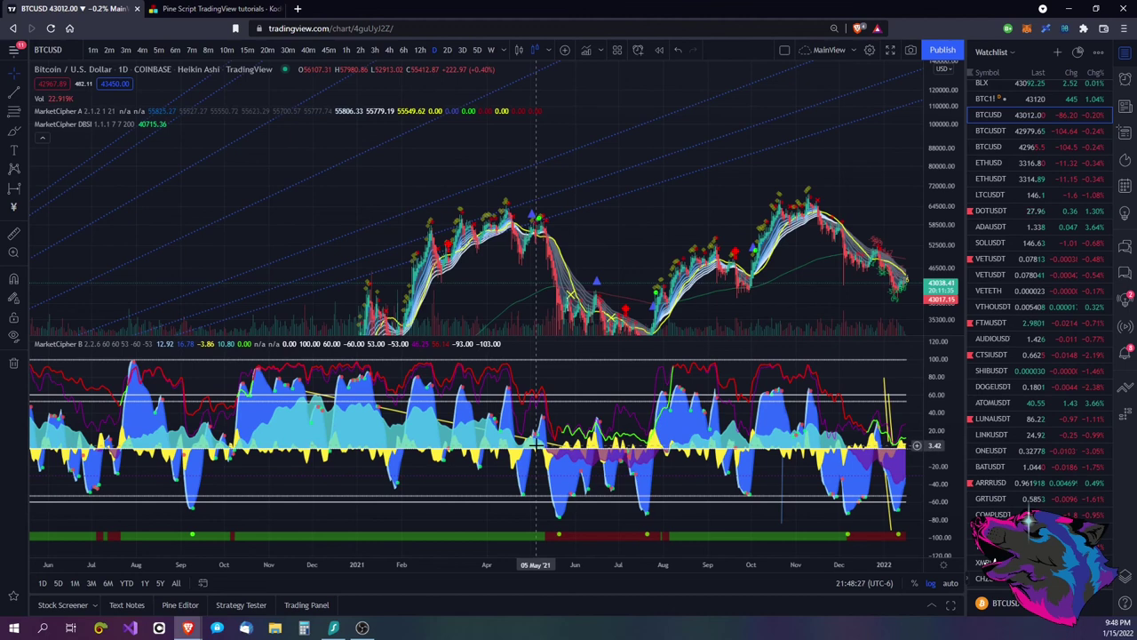
- Set the BTCUSD chart to the weekly interval and examine the MarketCipher signals from 2019 to January 2022
{"action": "left_click", "coordinate": [492, 51]}
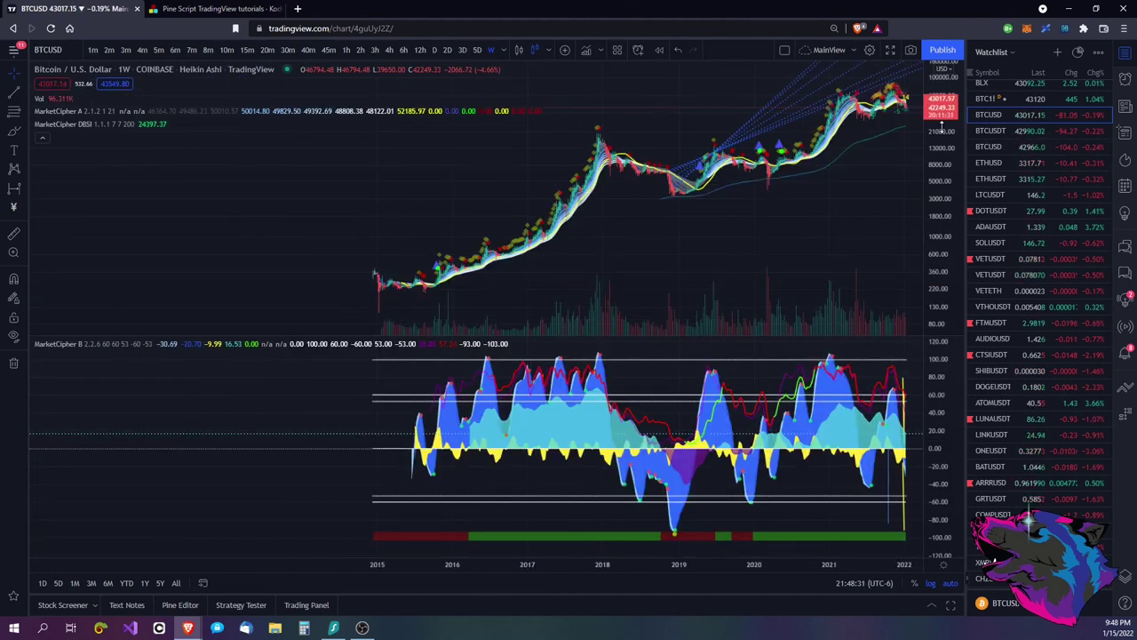
{"action": "left_click_drag", "start_coordinate": [876, 133], "coordinate": [524, 209]}
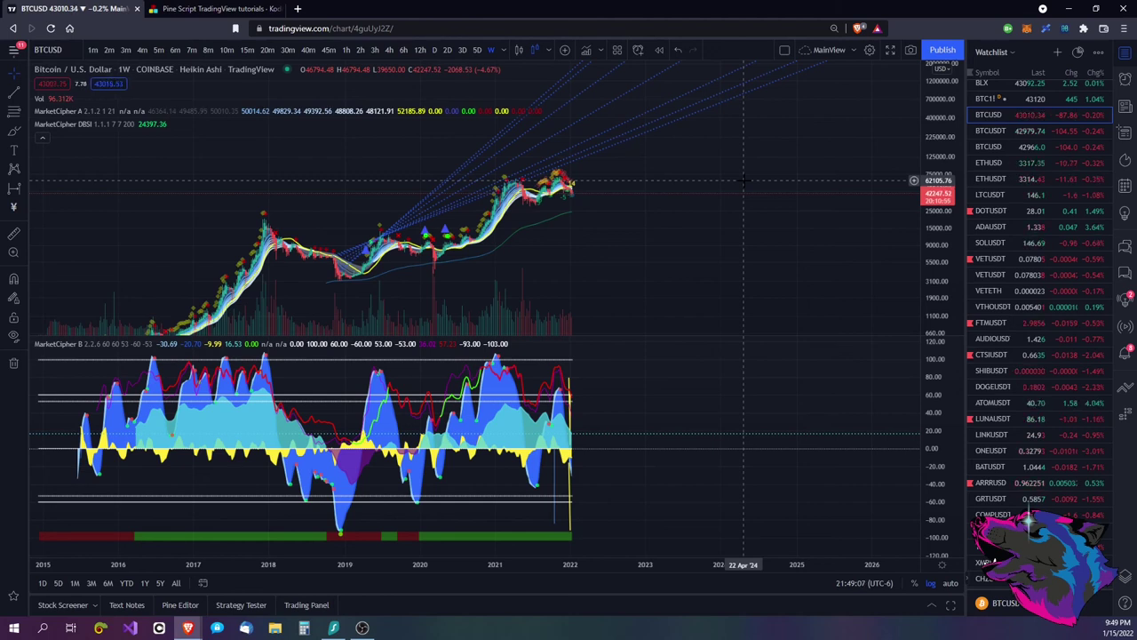
{"action": "scroll", "coordinate": [633, 193], "scroll_direction": "up", "scroll_amount": 1}
{"action": "scroll", "coordinate": [633, 193], "scroll_direction": "up", "scroll_amount": 4}
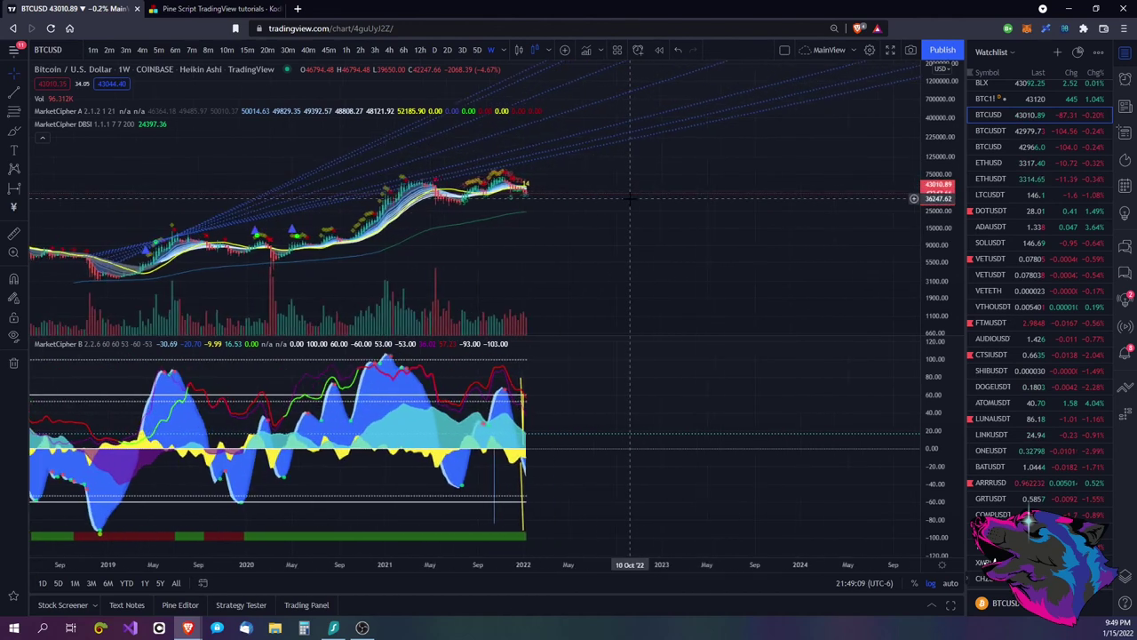
{"action": "left_click_drag", "start_coordinate": [944, 253], "coordinate": [926, 221]}
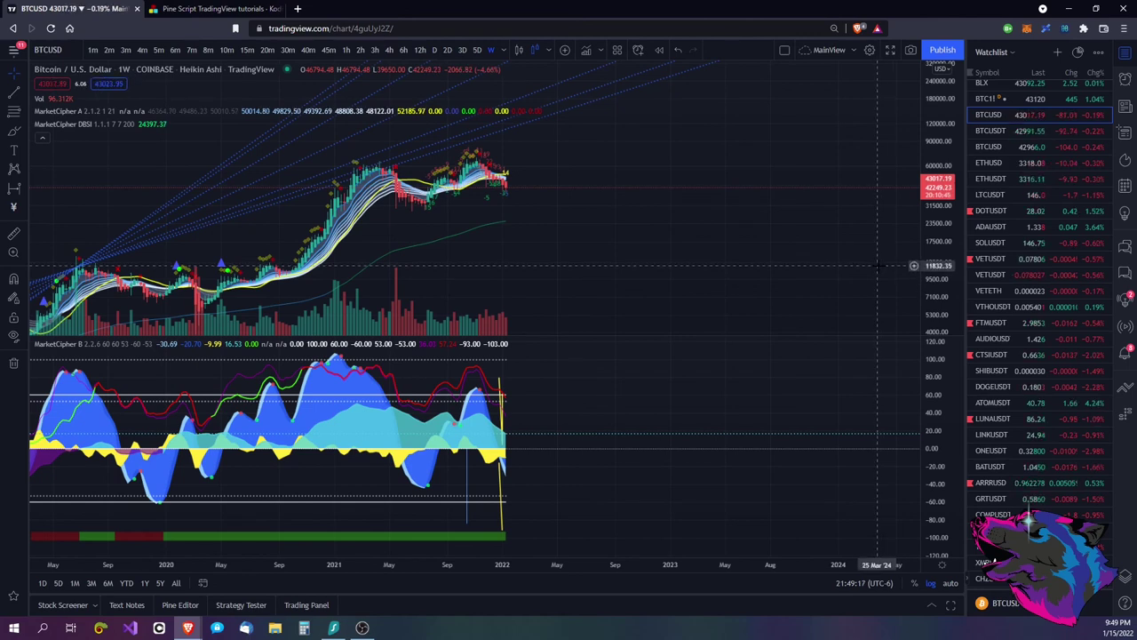
{"action": "left_click_drag", "start_coordinate": [601, 255], "coordinate": [749, 253]}
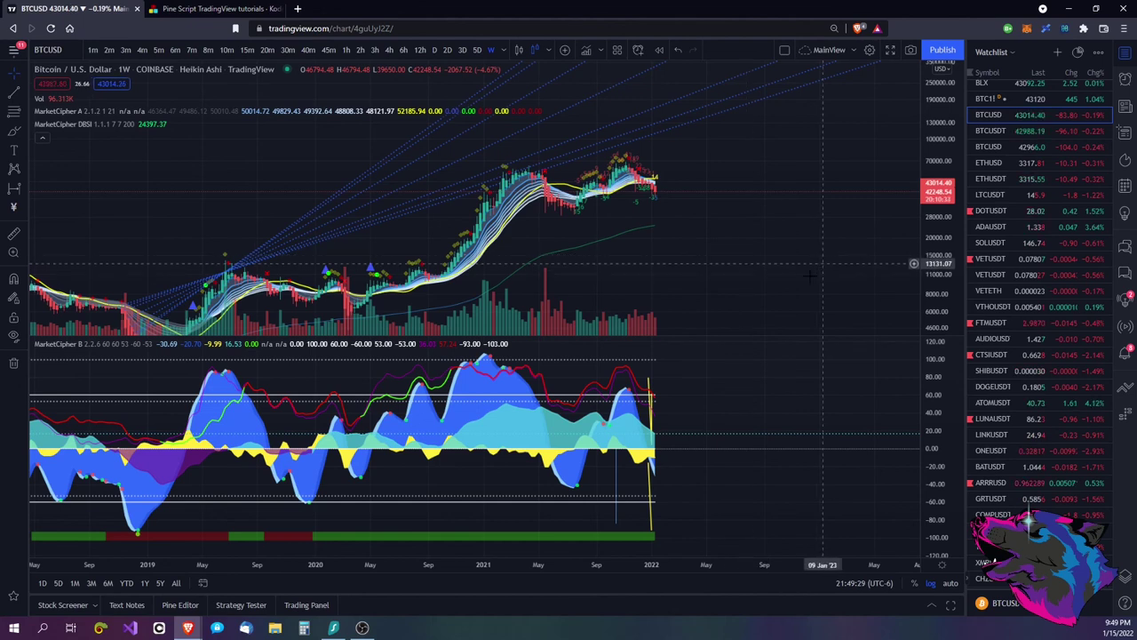
- Compare the weekly charts of TOTAL, TOTAL2, BTC1!, BLX, BTC.D and BVOL24H from the watchlist
{"action": "scroll", "coordinate": [1033, 186], "scroll_direction": "up", "scroll_amount": 3}
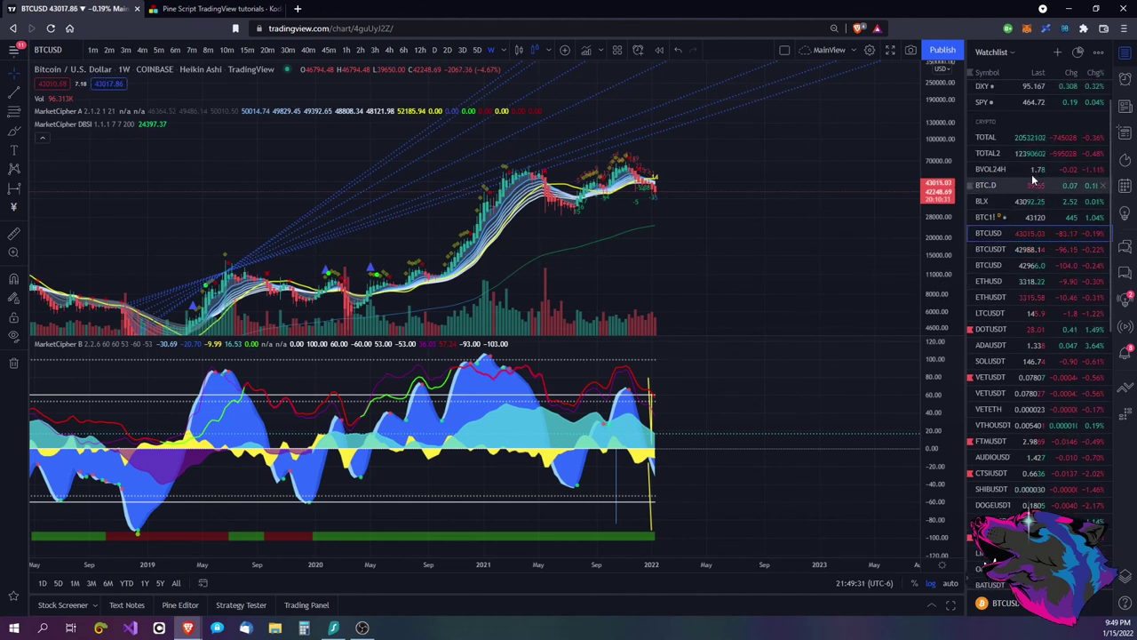
{"action": "left_click", "coordinate": [1038, 140]}
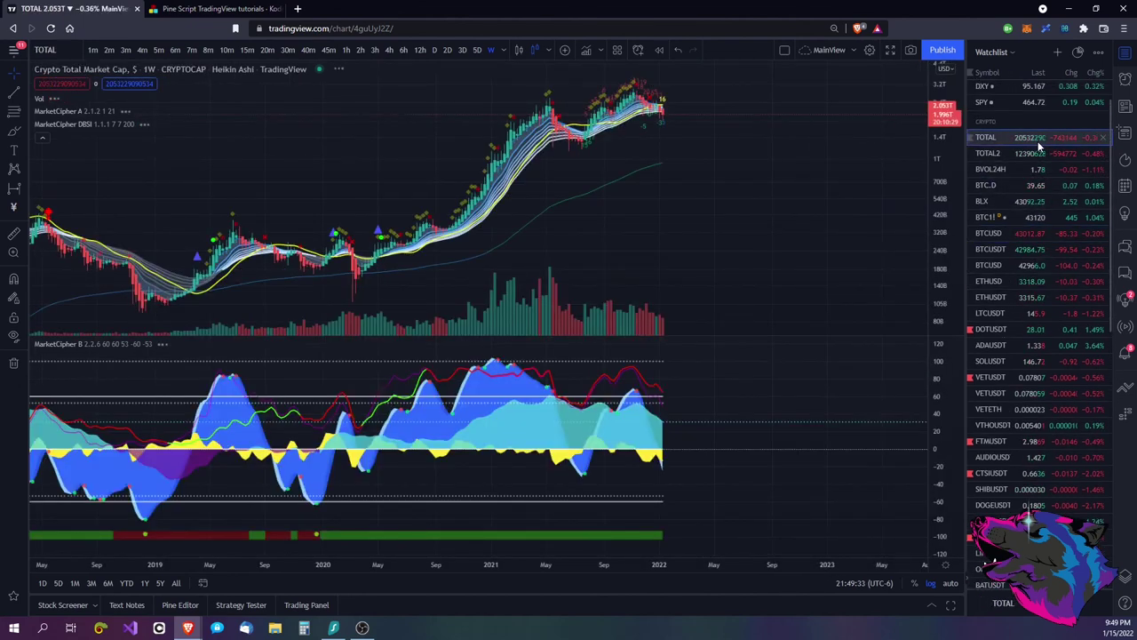
{"action": "left_click", "coordinate": [1045, 155]}
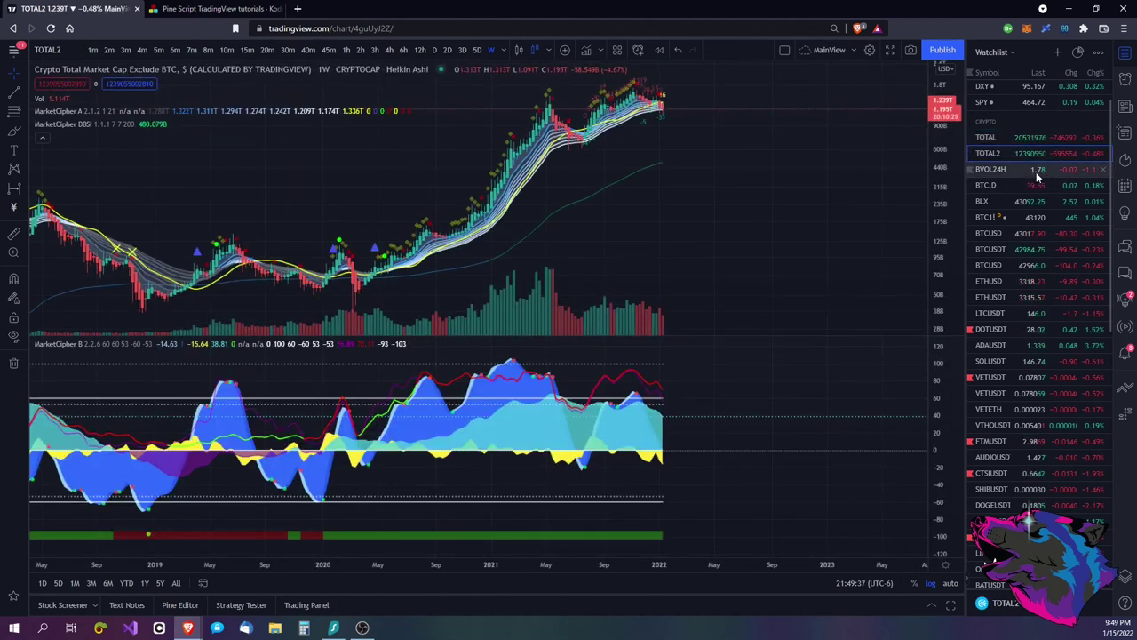
{"action": "left_click", "coordinate": [1047, 218]}
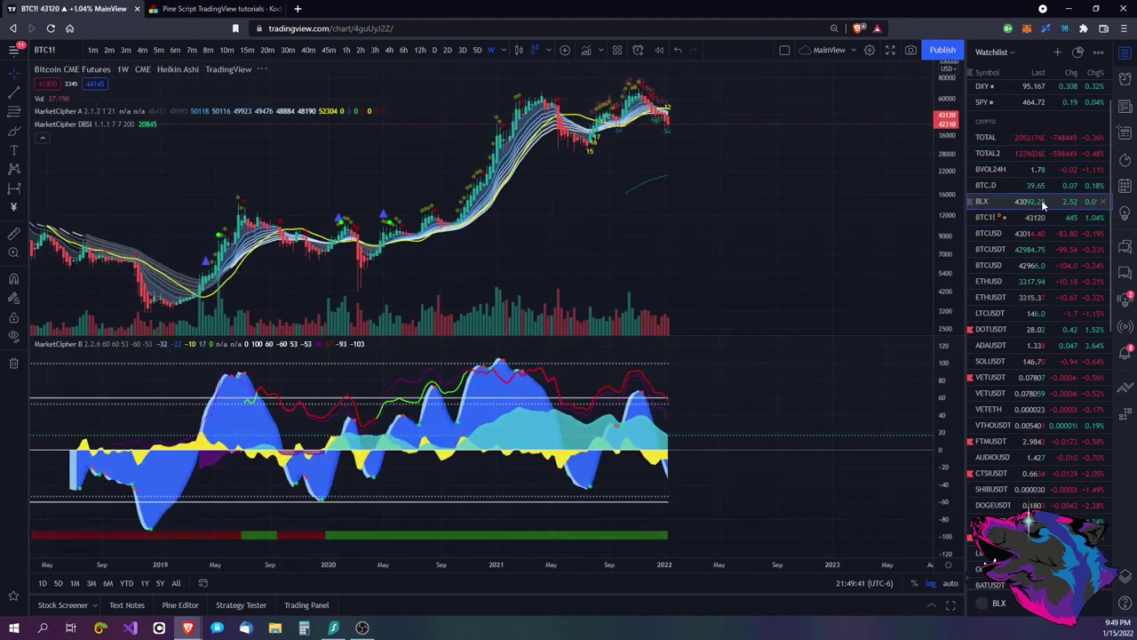
{"action": "left_click", "coordinate": [1041, 200]}
{"action": "left_click", "coordinate": [1045, 188]}
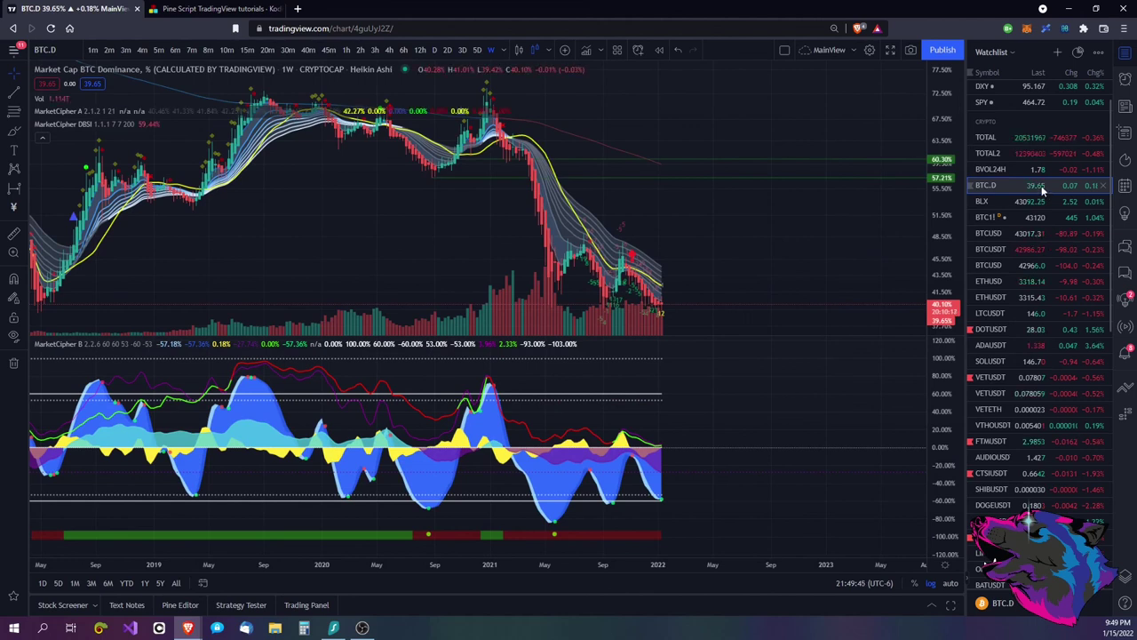
{"action": "left_click", "coordinate": [1037, 172]}
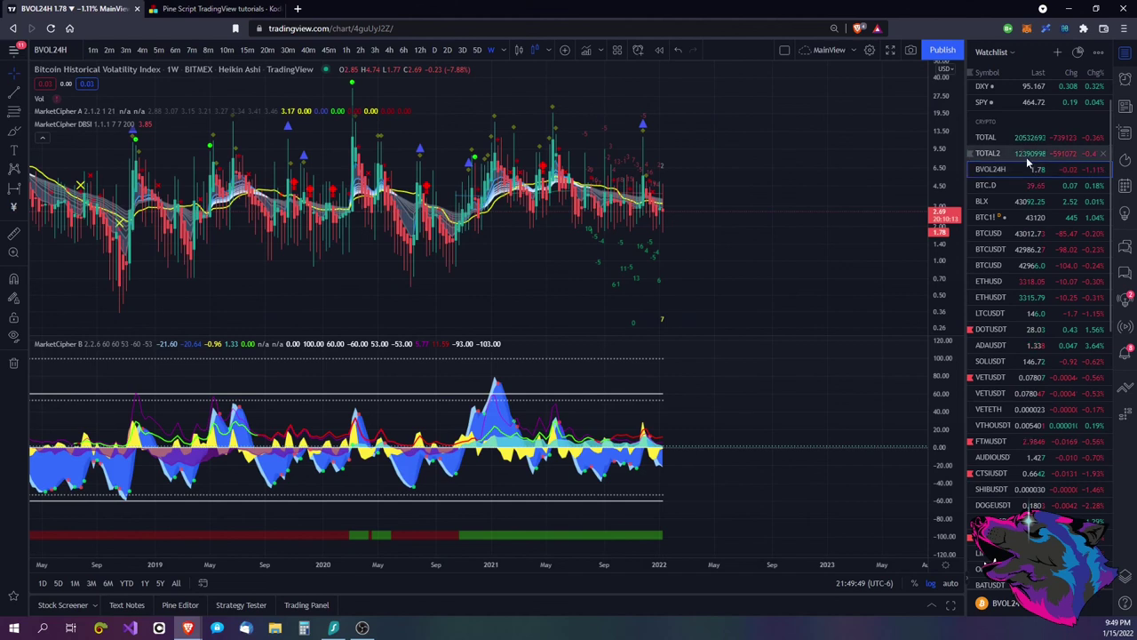
- Return to the TOTAL crypto market cap chart and examine its weekly signals from 2018 to January 2022
{"action": "left_click", "coordinate": [1026, 139]}
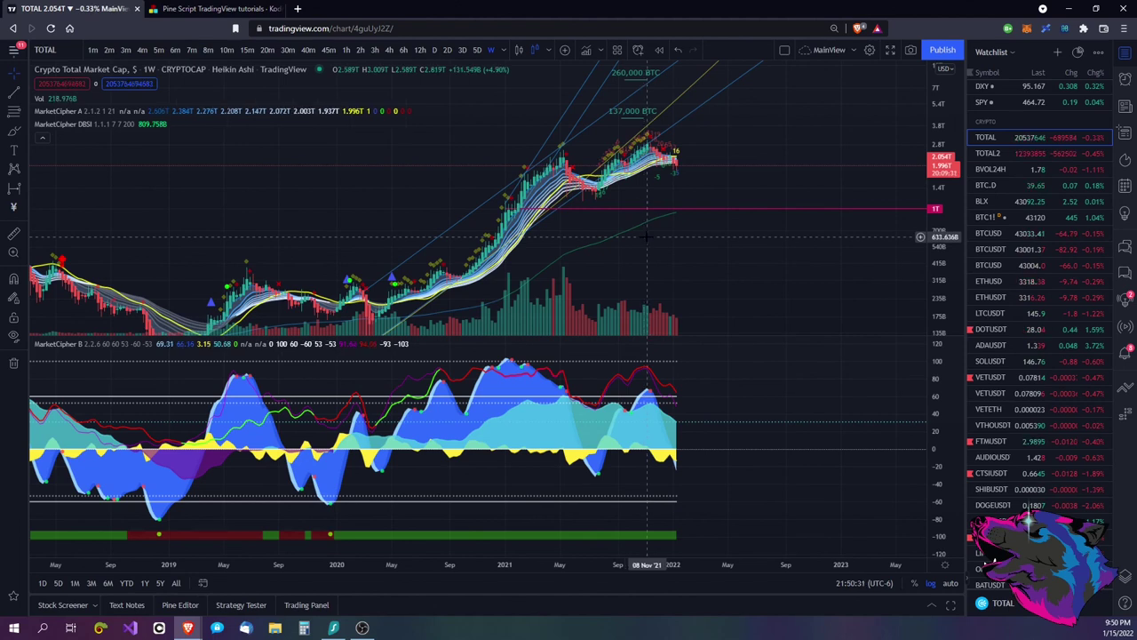
{"action": "left_click_drag", "start_coordinate": [738, 146], "coordinate": [786, 134]}
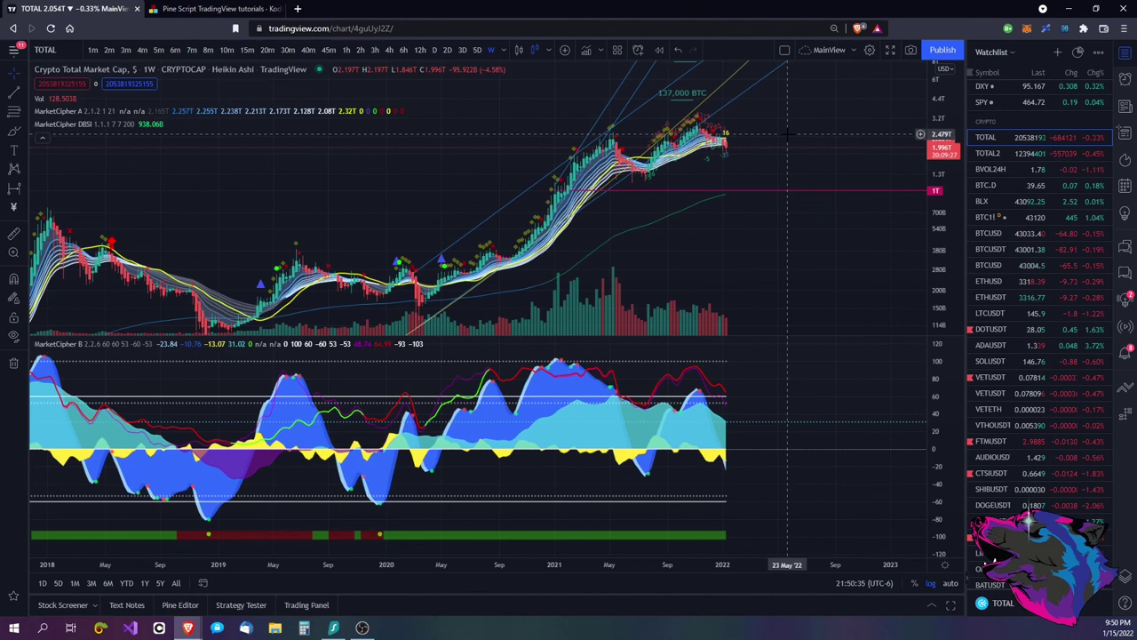